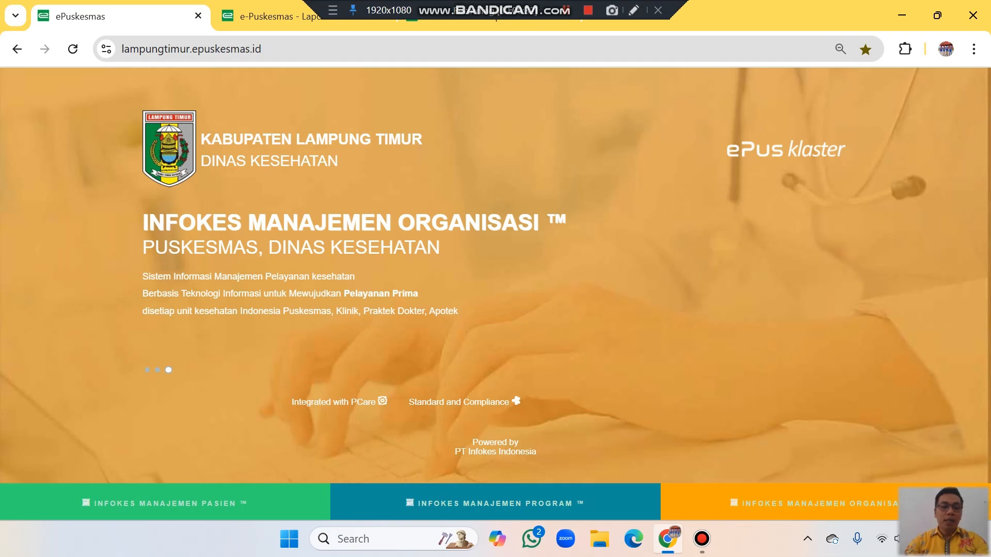
Sign in to ePuskesmas with the prefilled account and select PUSKESMAS MEKAR KARYA as the working unit
mouse_move(165, 503)
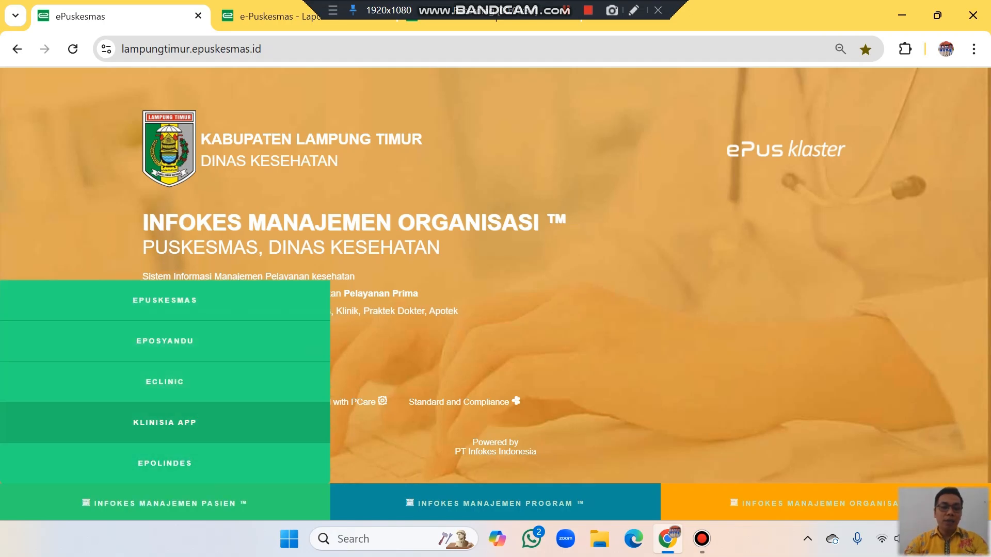
click(165, 300)
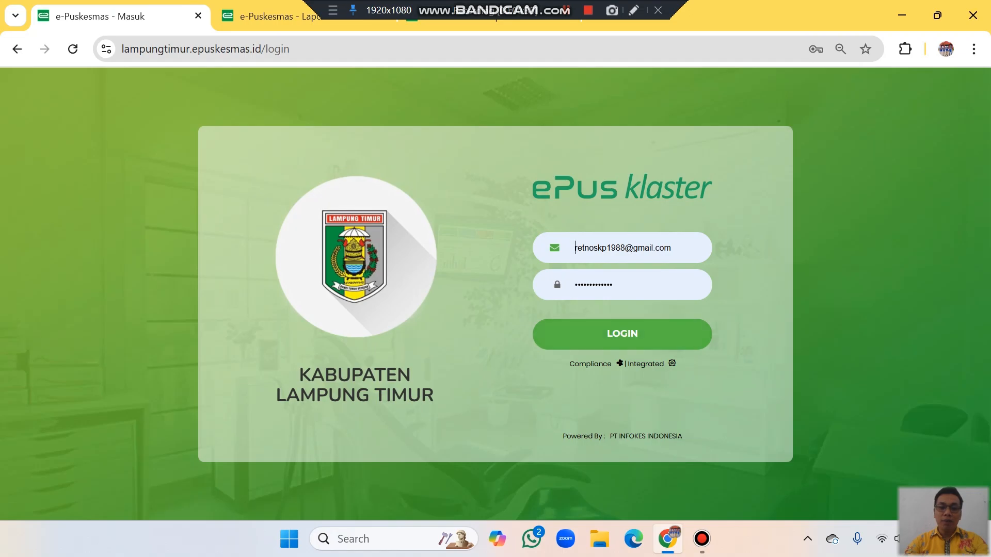
click(622, 334)
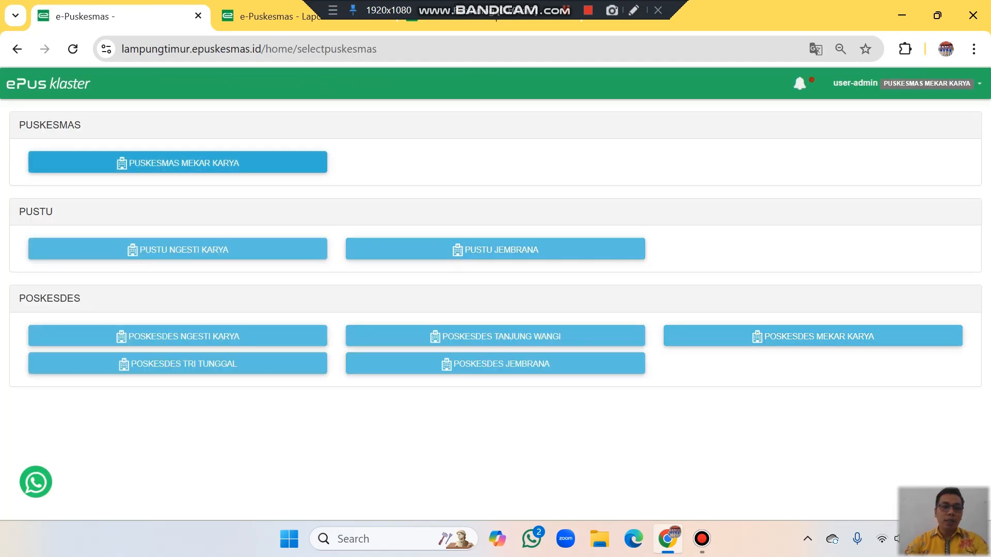
click(178, 163)
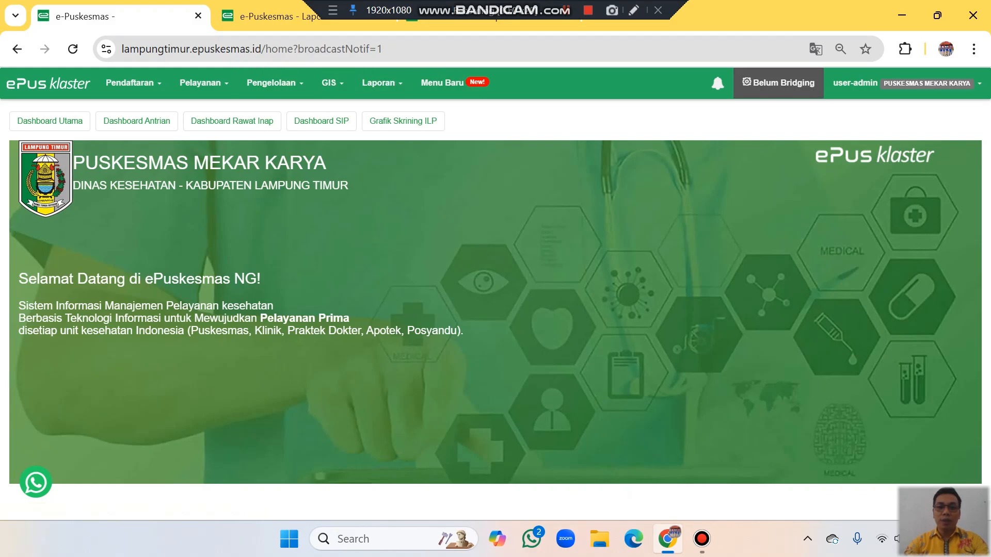
click(633, 10)
mouse_move(335, 45)
mouse_down()
mouse_move(299, 77)
mouse_move(299, 52)
mouse_up()
click(980, 10)
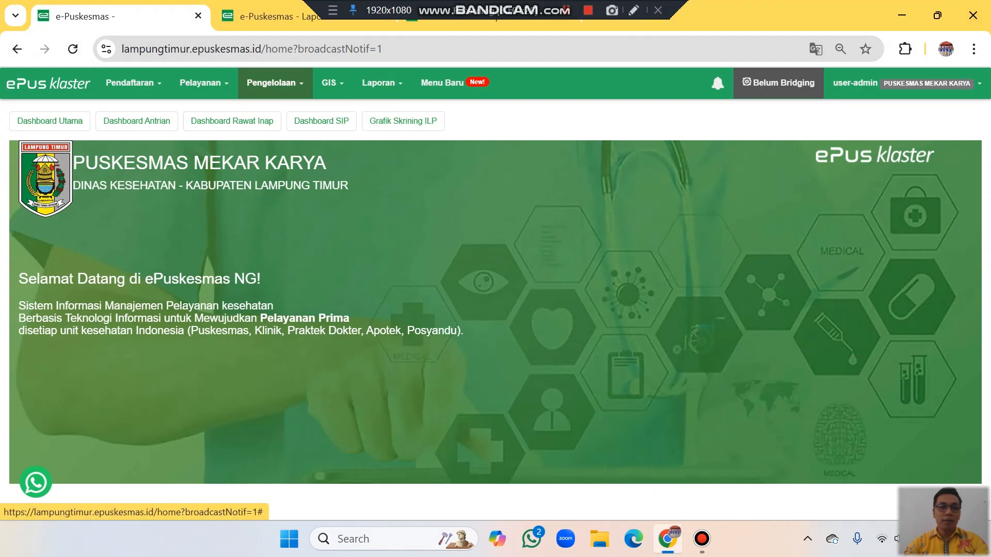
Open the Pengguna master data to list the health centre's user accounts
click(275, 82)
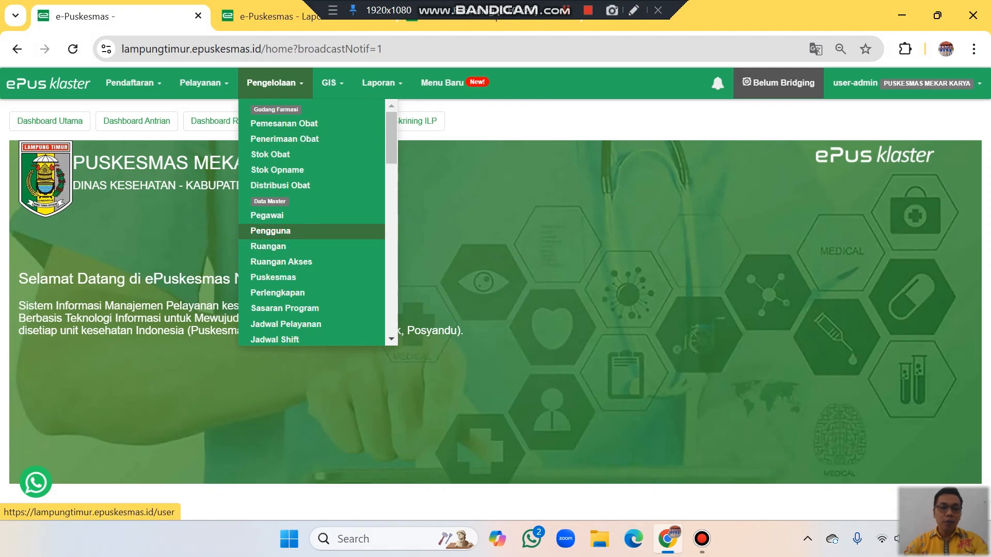
click(270, 231)
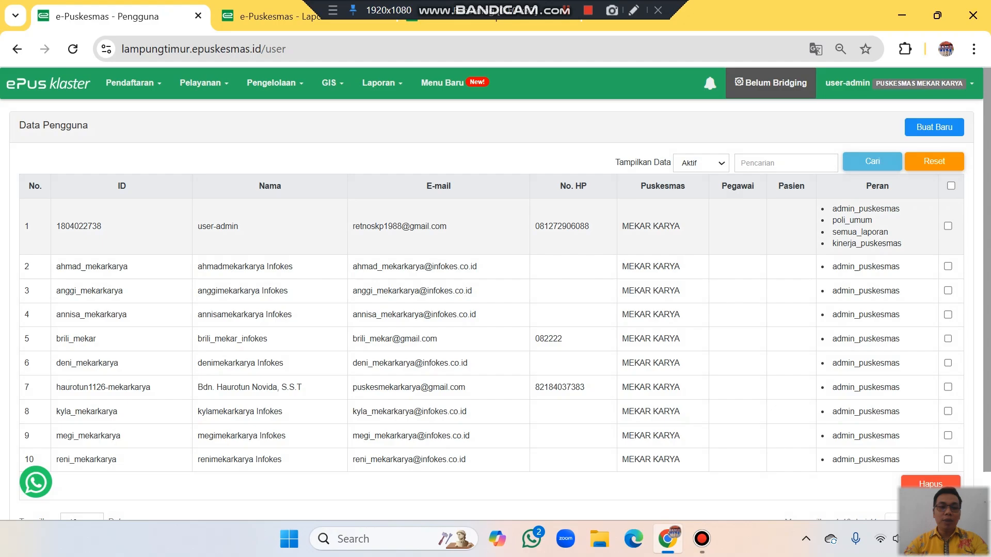
click(633, 10)
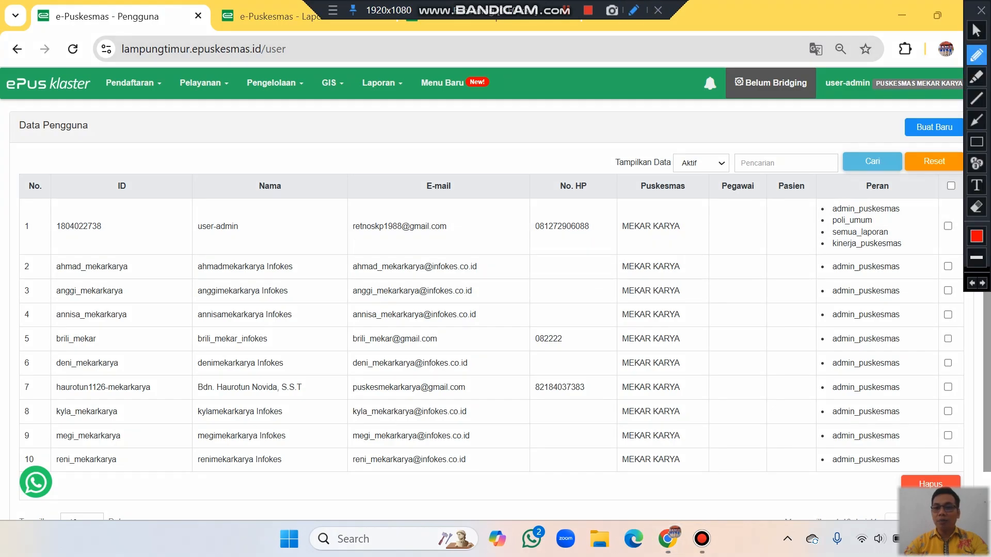
mouse_move(815, 177)
mouse_down()
mouse_move(944, 198)
mouse_move(905, 269)
mouse_move(804, 196)
mouse_move(805, 177)
mouse_move(909, 212)
mouse_move(819, 215)
mouse_move(816, 203)
mouse_up()
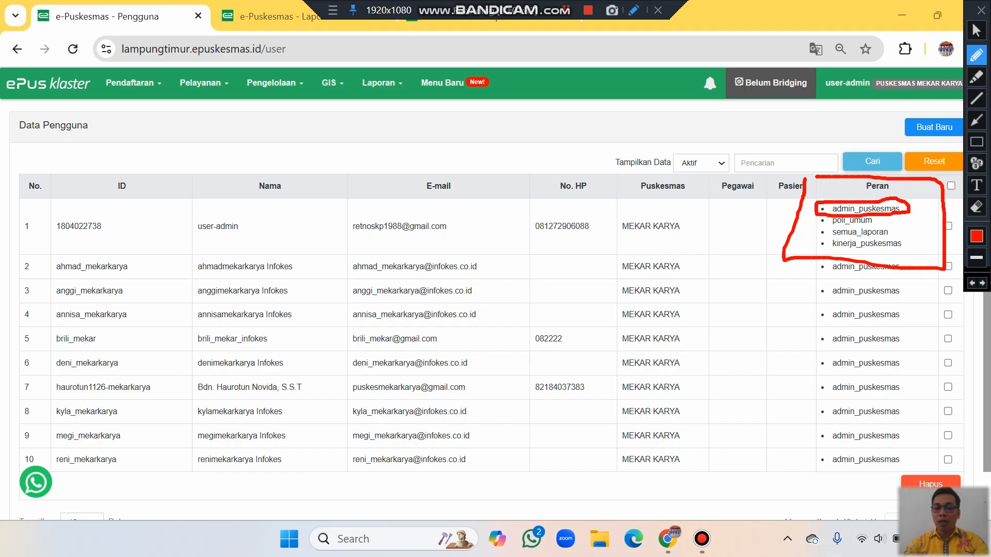
drag(813, 232, 820, 232)
mouse_move(811, 229)
mouse_down()
mouse_move(901, 229)
mouse_move(809, 232)
mouse_up()
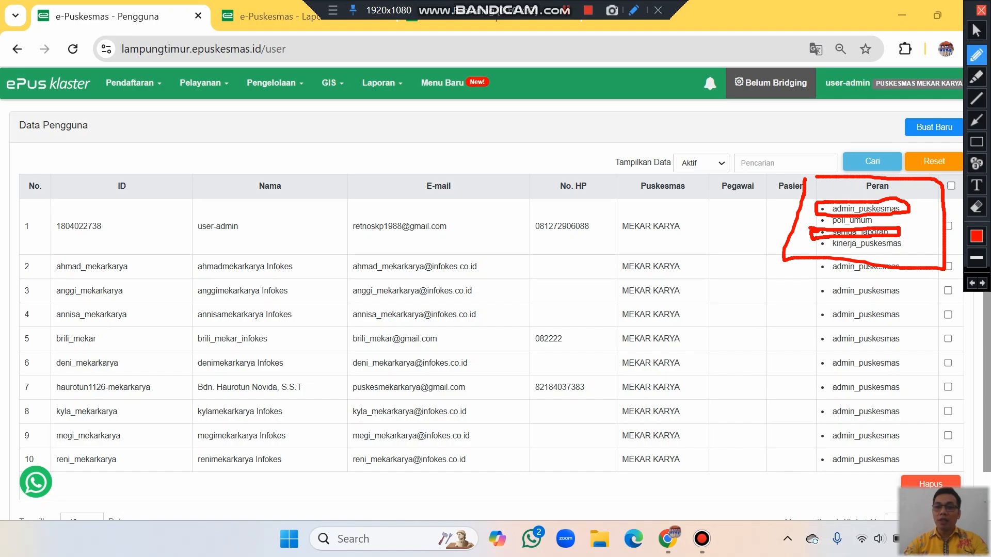
click(981, 9)
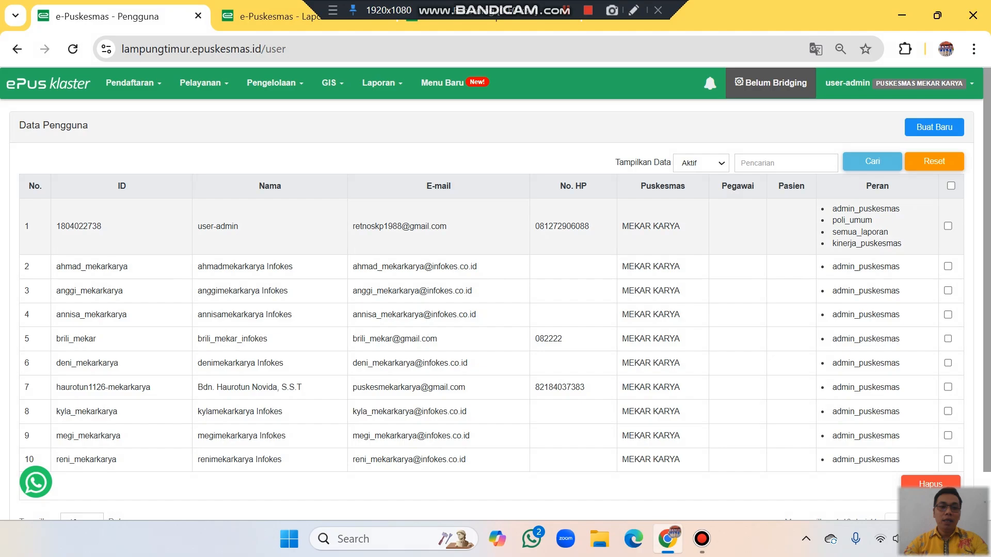
click(633, 10)
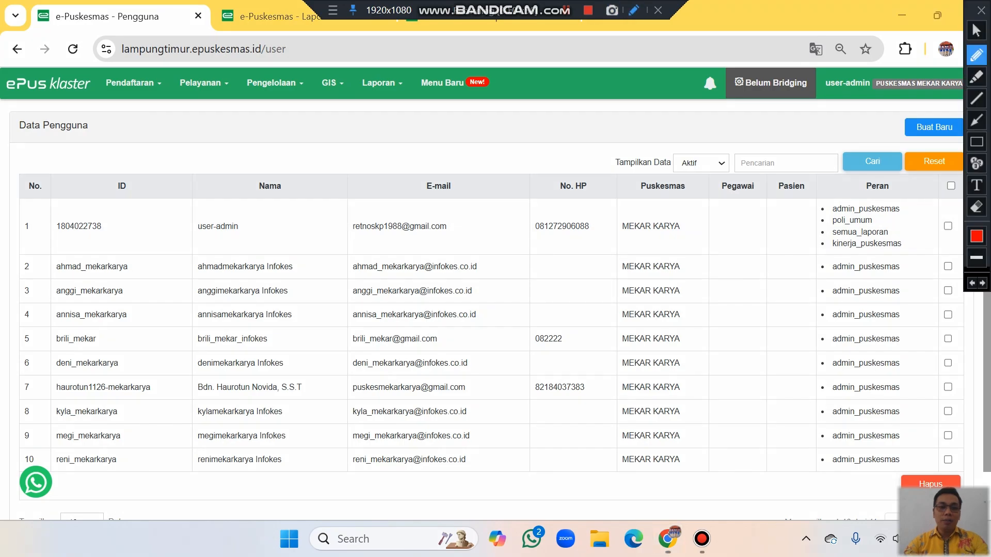
mouse_move(198, 205)
mouse_down()
mouse_move(320, 243)
mouse_move(193, 236)
mouse_move(197, 205)
mouse_up()
mouse_move(360, 207)
mouse_down()
mouse_move(418, 254)
mouse_move(361, 201)
mouse_up()
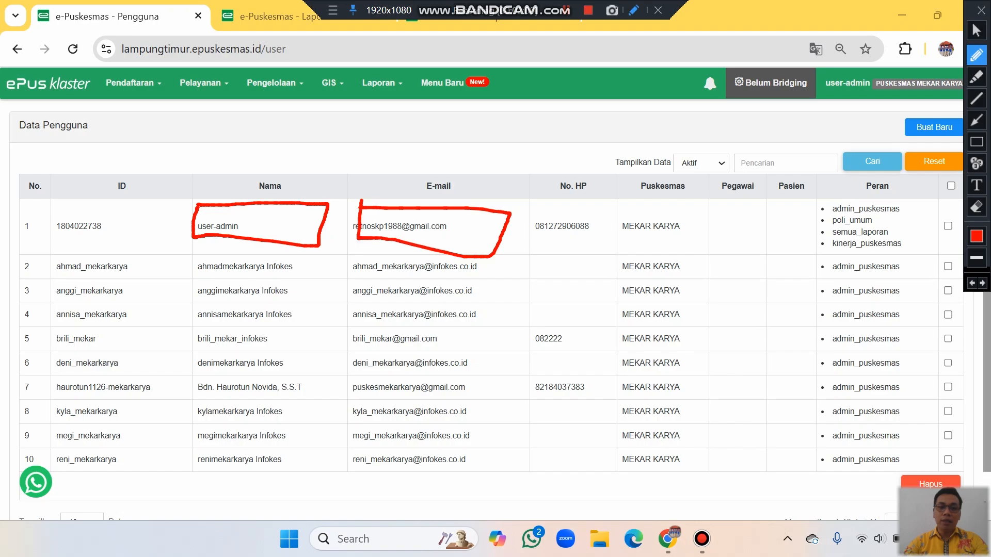
click(981, 10)
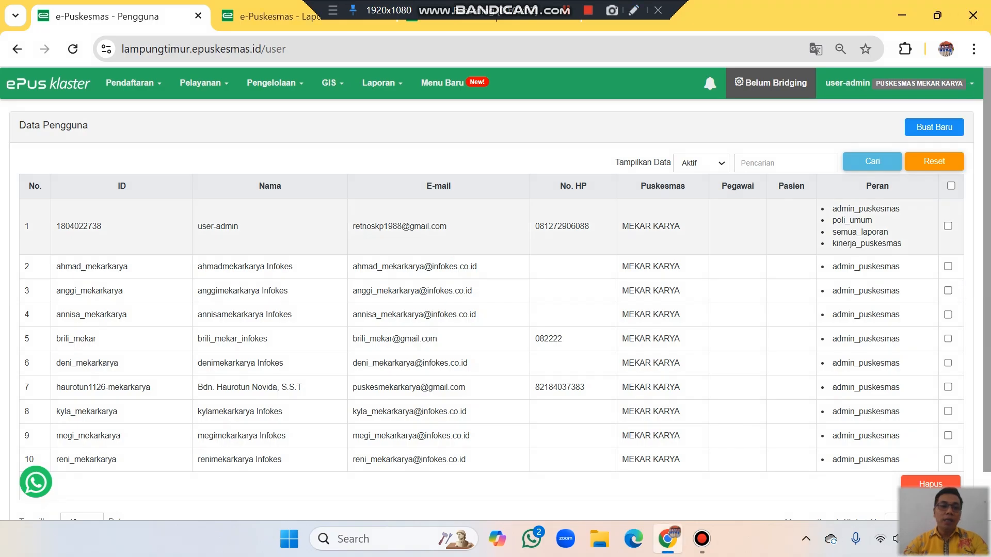
Open the user-admin account's record from the user list and put it into edit mode
double_click(402, 227)
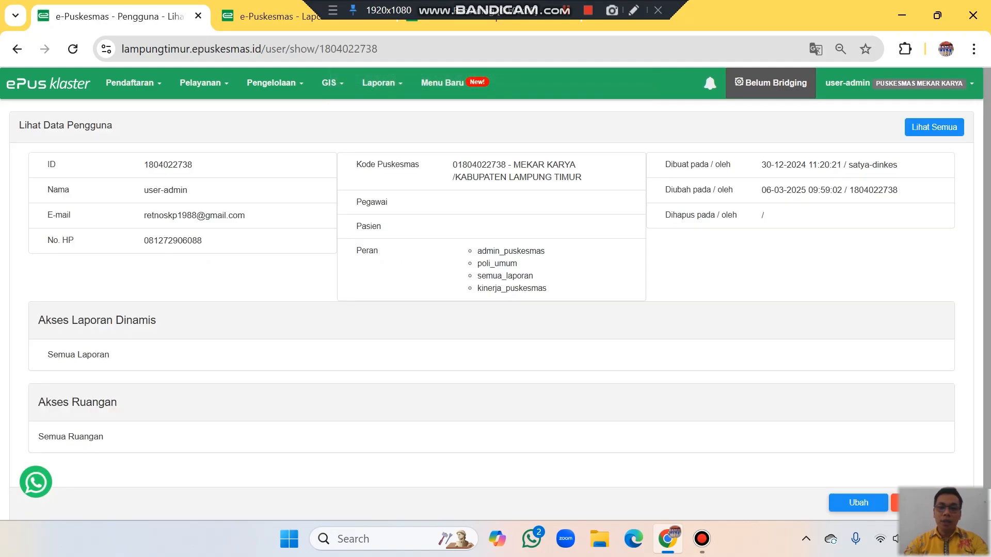
click(633, 9)
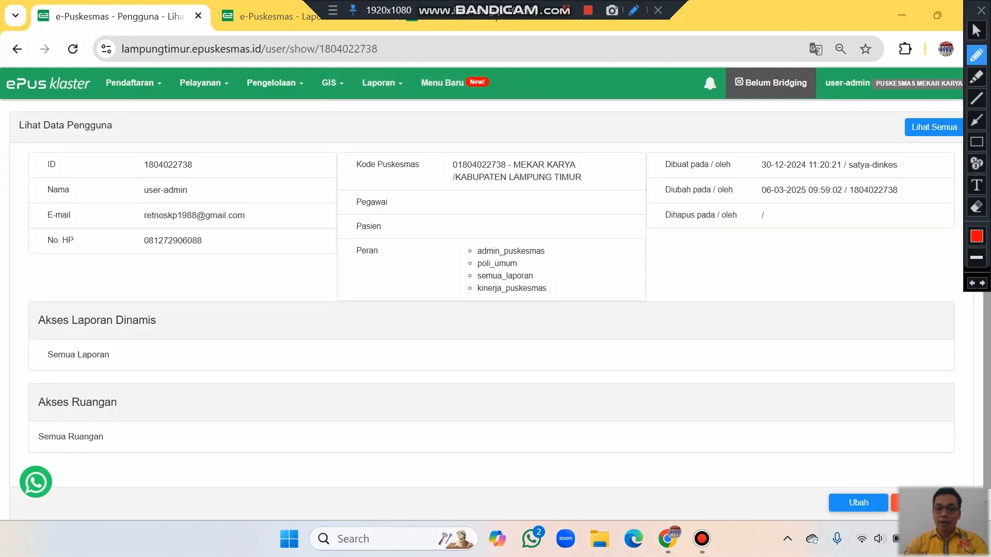
drag(847, 405, 864, 490)
mouse_move(806, 478)
mouse_down()
mouse_move(869, 472)
mouse_move(831, 487)
mouse_up()
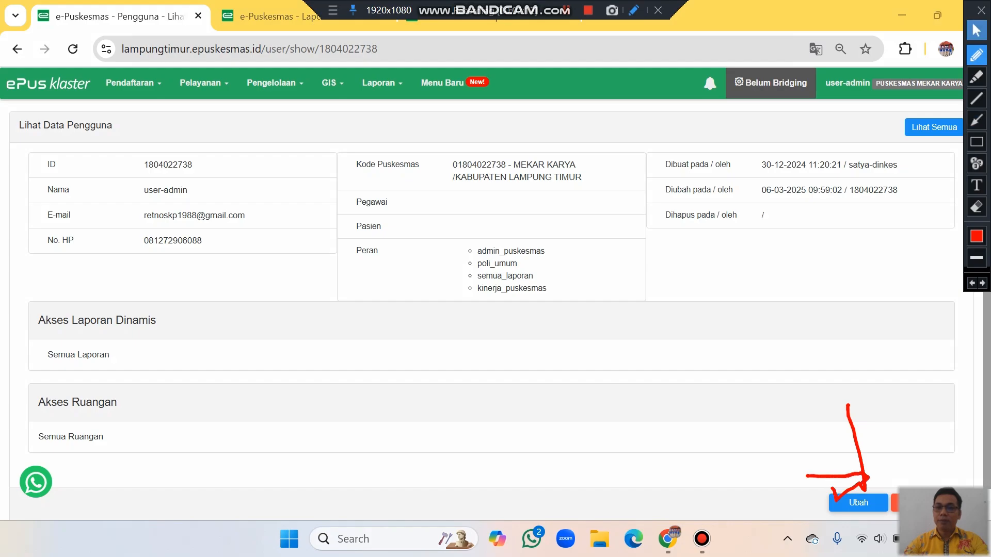
click(981, 10)
click(858, 502)
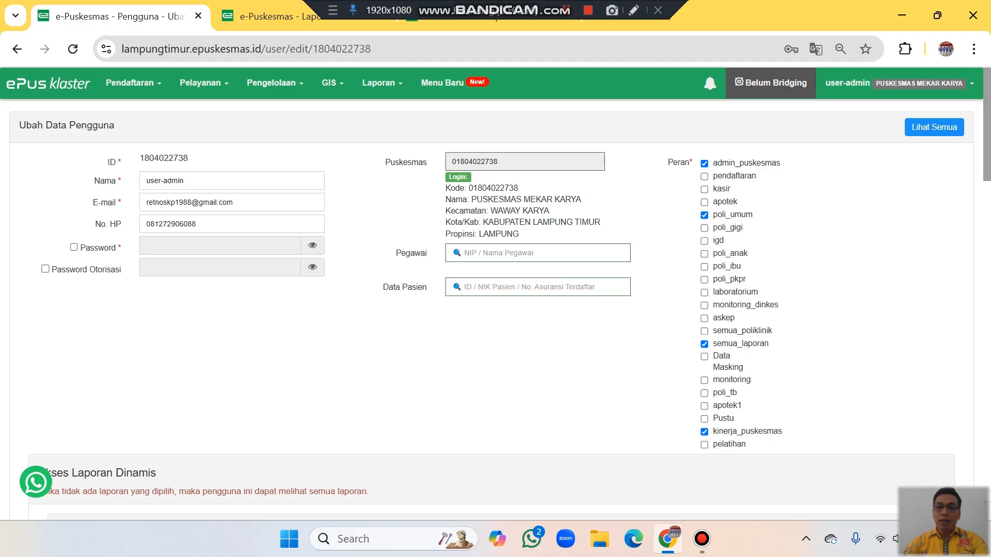
Remove the poli_umum and kinerja_puskesmas roles from the user-admin account, keeping admin_puskesmas and semua_laporan
click(633, 10)
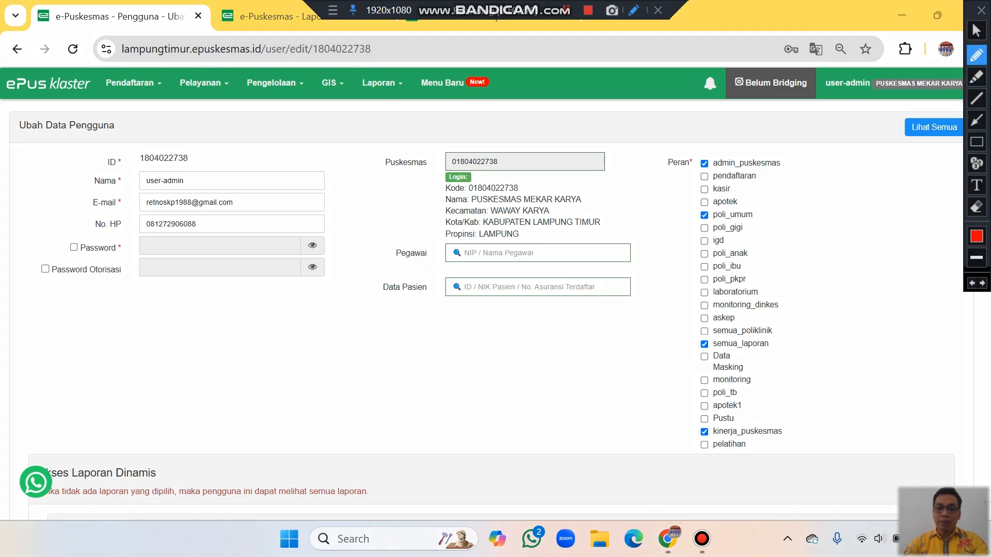
mouse_move(695, 139)
mouse_down()
mouse_move(692, 372)
mouse_move(718, 445)
mouse_move(724, 213)
mouse_move(698, 137)
mouse_up()
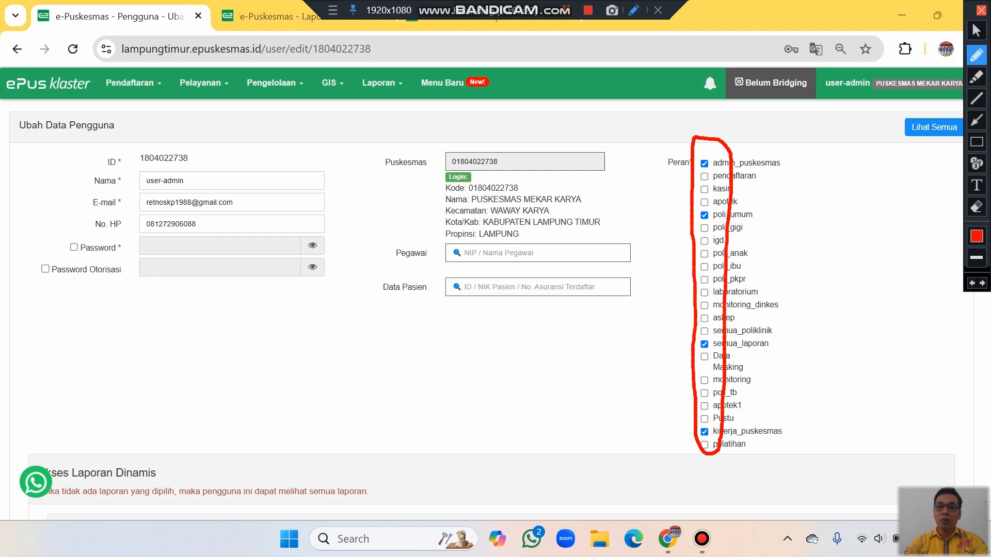
click(981, 10)
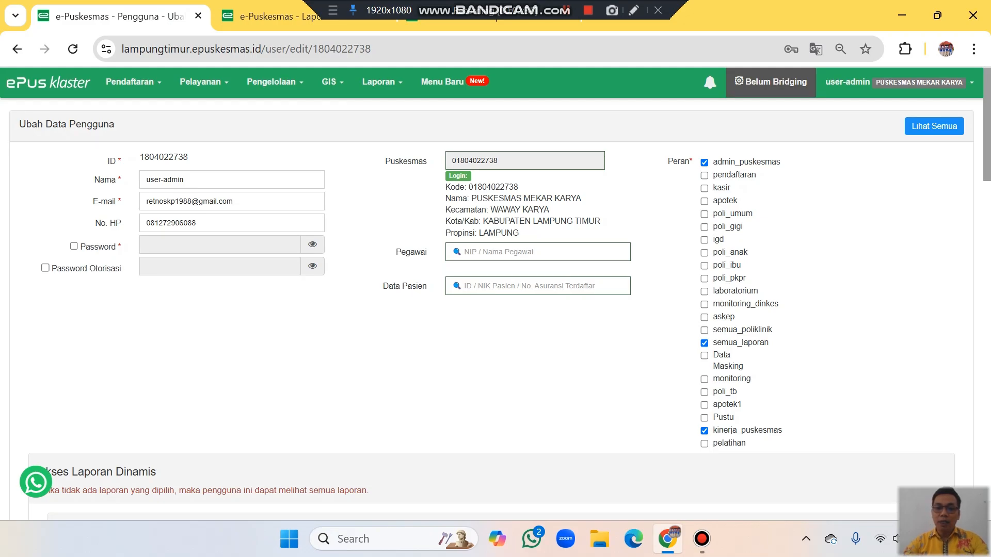
scroll(495, 310, down, 3)
click(704, 277)
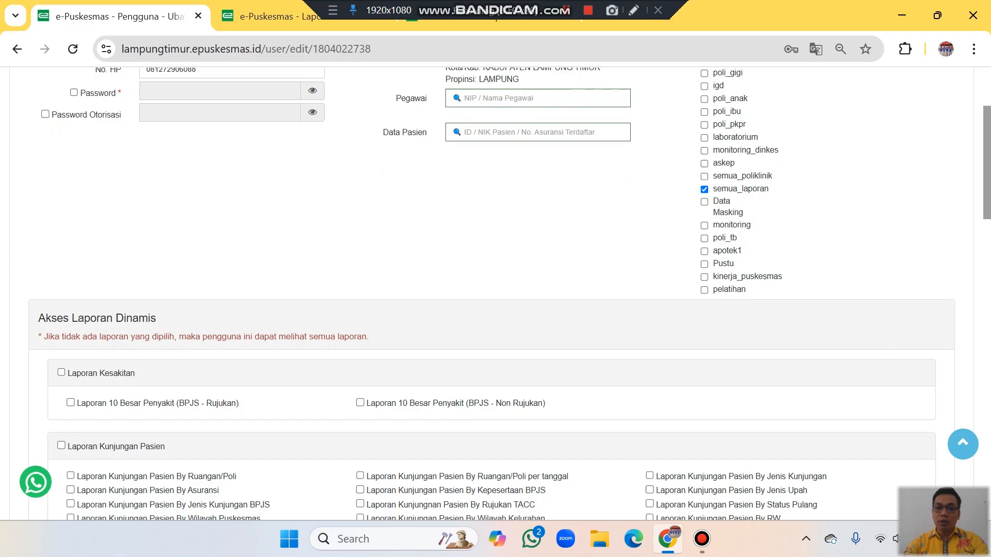
scroll(704, 277, up, 3)
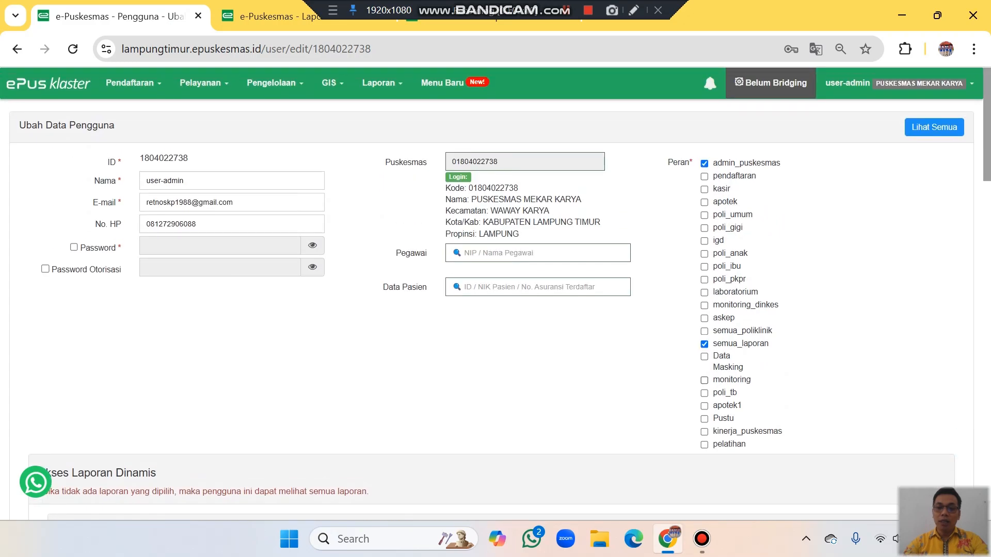
click(634, 10)
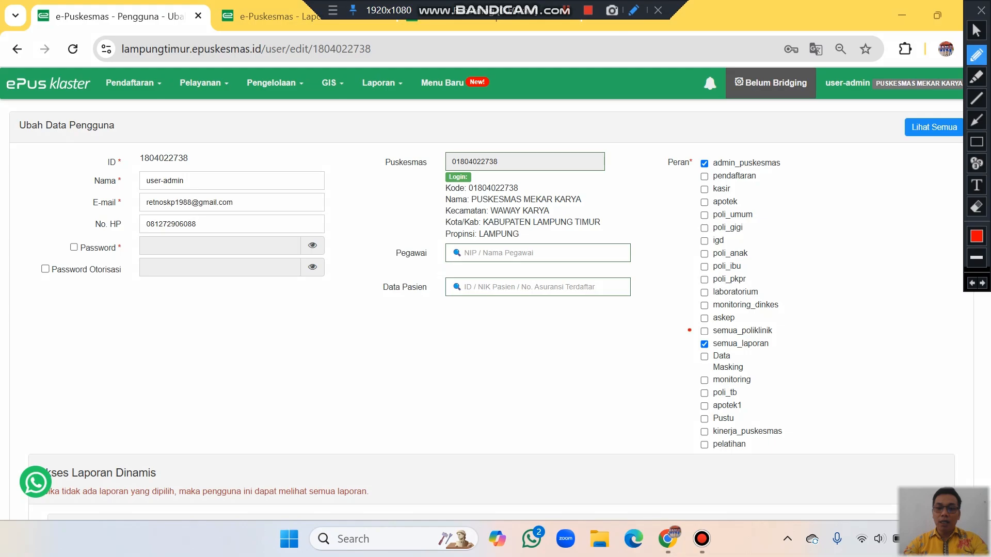
mouse_move(689, 330)
mouse_down()
mouse_move(694, 354)
mouse_move(759, 354)
mouse_move(776, 334)
mouse_move(691, 331)
mouse_up()
mouse_move(694, 143)
mouse_down()
mouse_move(696, 176)
mouse_move(753, 174)
mouse_move(793, 150)
mouse_move(690, 145)
mouse_up()
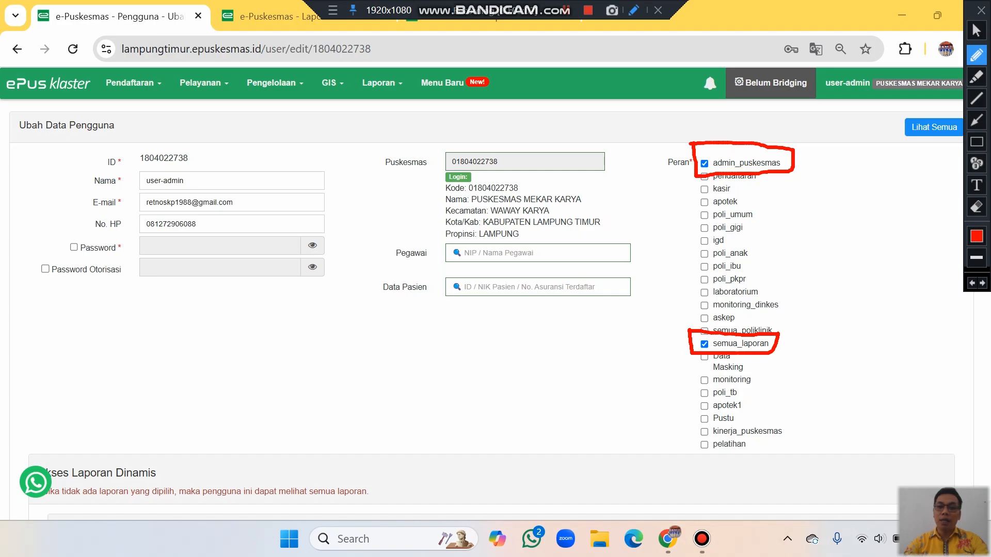
click(981, 10)
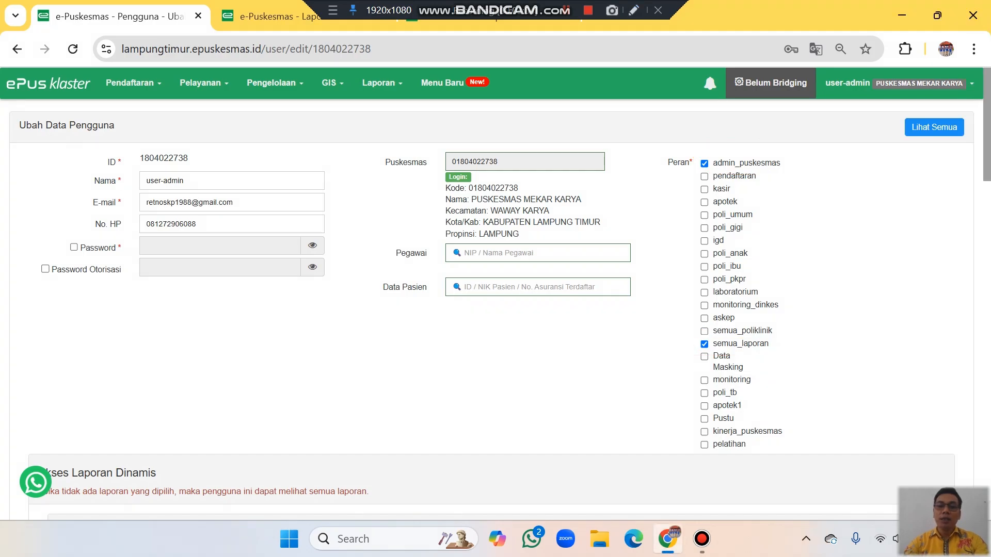
Save the user-admin account's changed roles without selecting any individual dynamic reports
scroll(495, 293, down, 20)
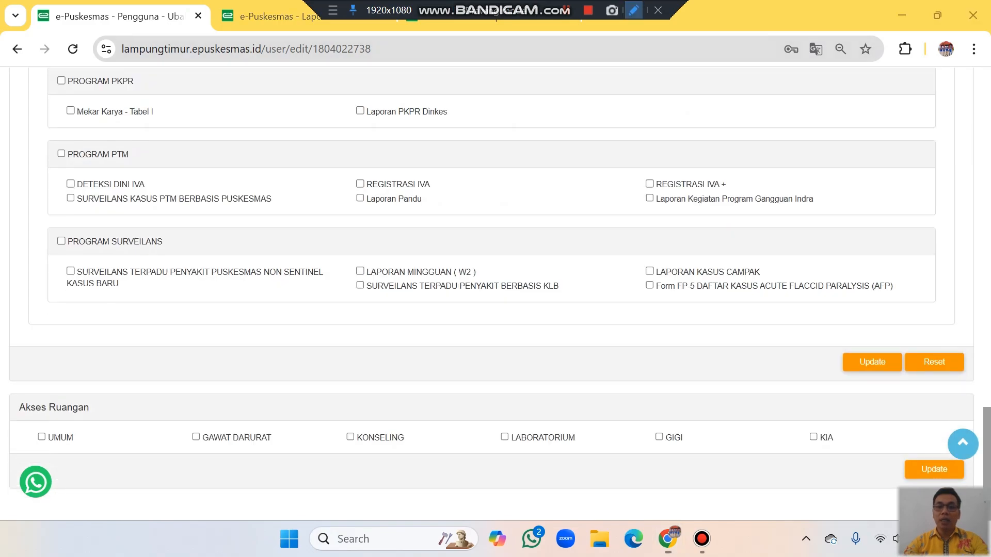
click(633, 10)
mouse_move(918, 333)
mouse_down()
mouse_move(854, 420)
mouse_move(917, 331)
mouse_up()
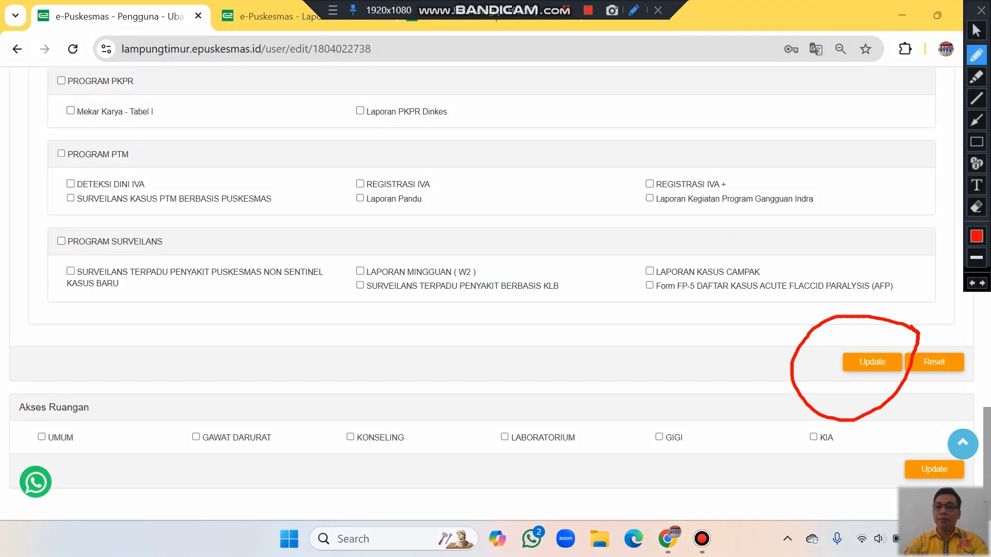
click(980, 9)
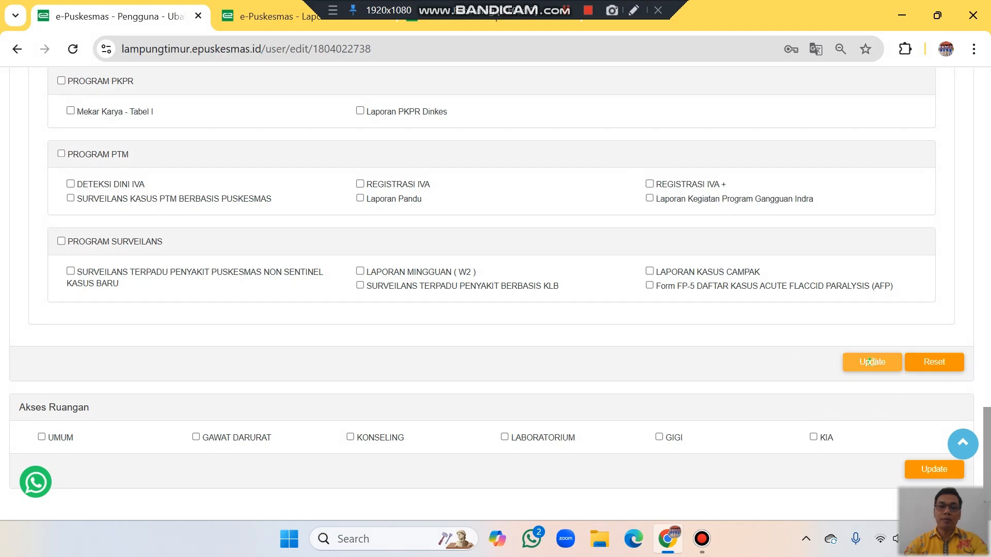
click(870, 361)
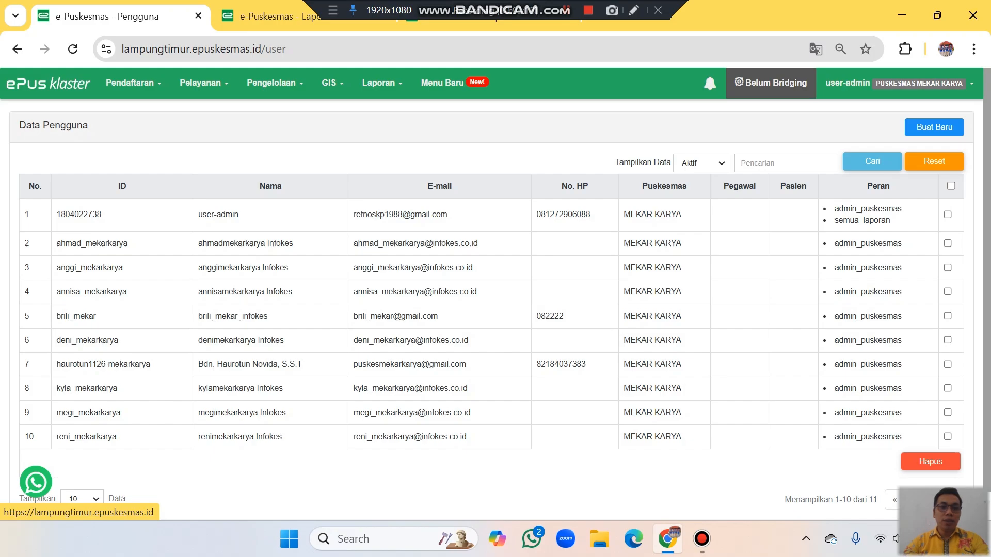
Return to the home page and open the Laporan page listed under Laporan Bulanan
click(48, 83)
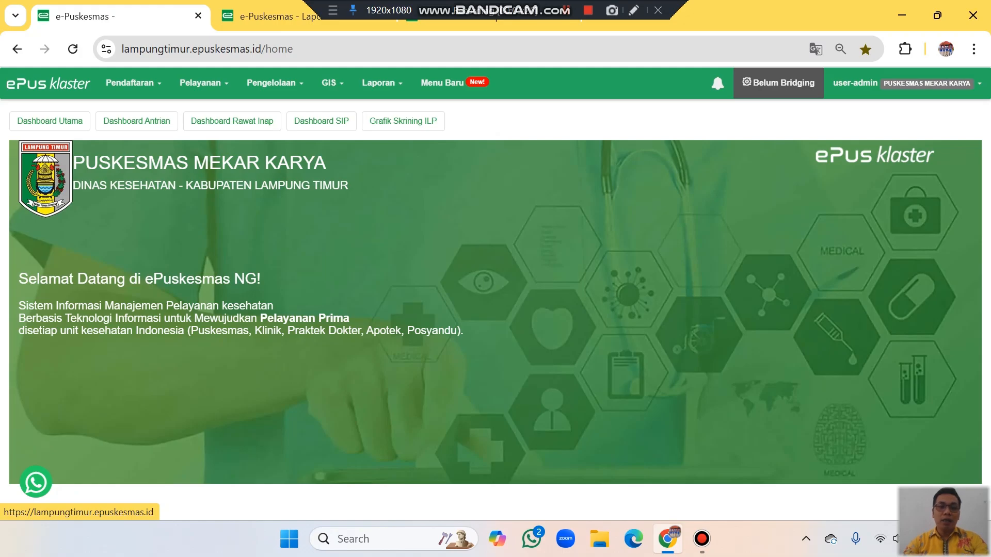
click(379, 83)
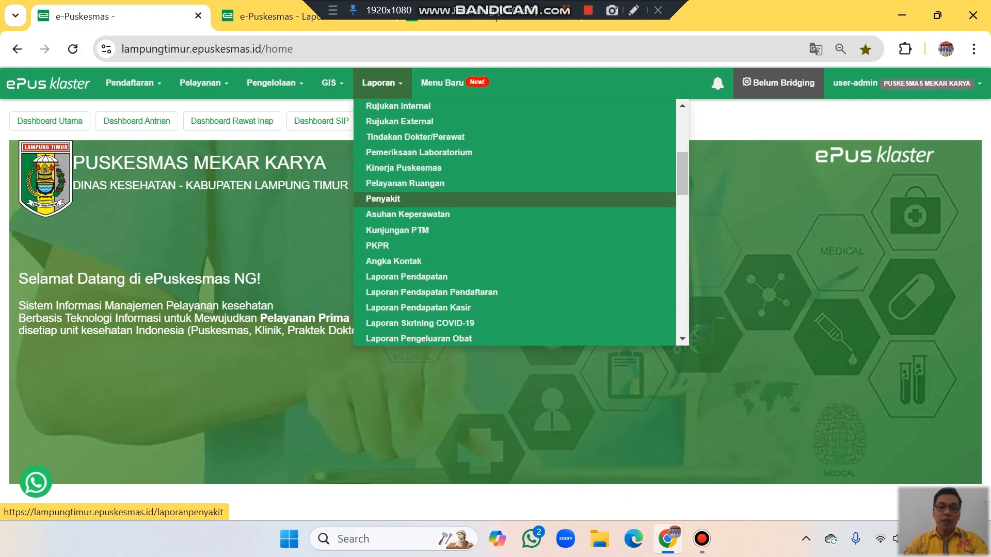
scroll(413, 191, down, 5)
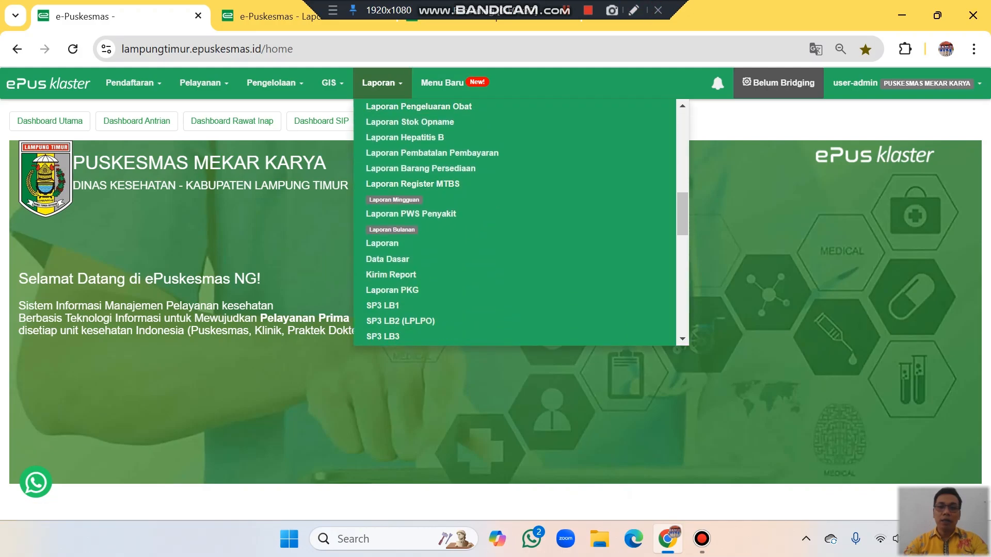
click(633, 10)
mouse_move(447, 219)
mouse_down()
mouse_move(423, 247)
mouse_move(401, 239)
mouse_up()
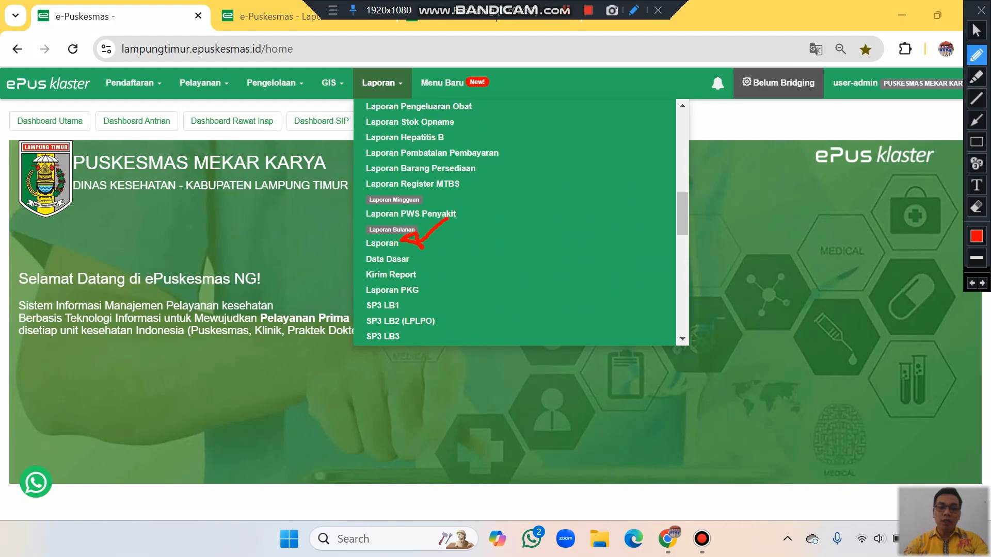
click(981, 10)
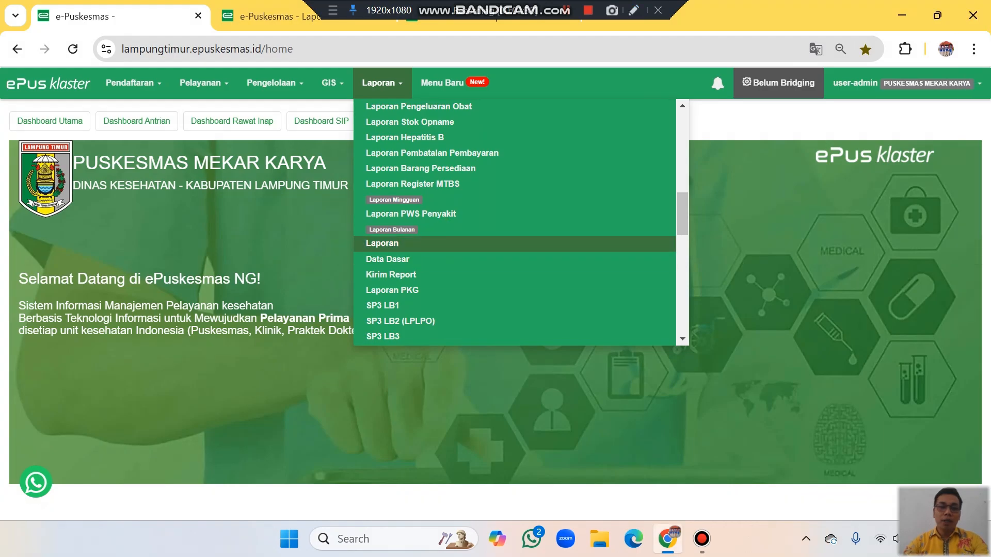
click(382, 243)
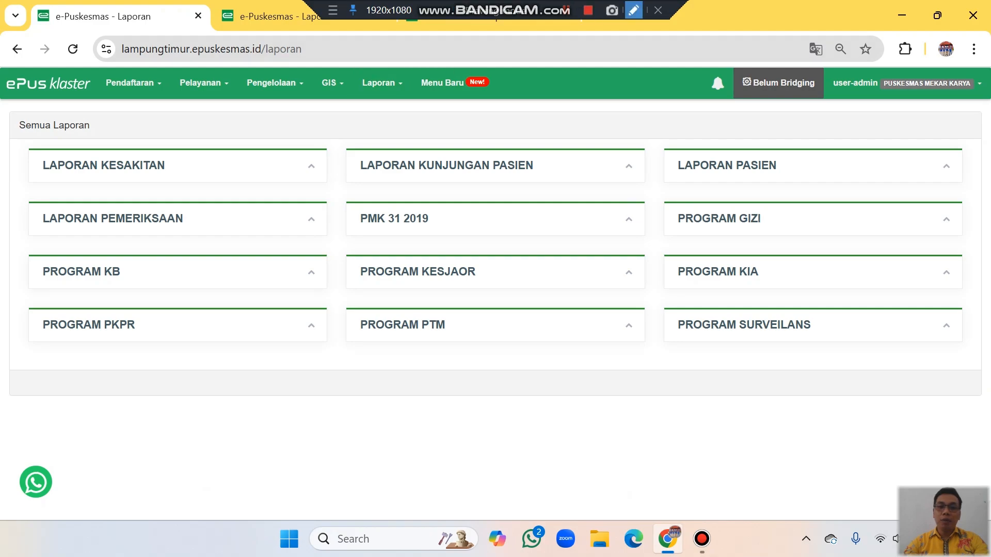
click(633, 10)
mouse_move(6, 114)
mouse_down()
mouse_move(962, 110)
mouse_move(988, 361)
mouse_move(299, 404)
mouse_move(1, 287)
mouse_move(2, 110)
mouse_up()
click(981, 10)
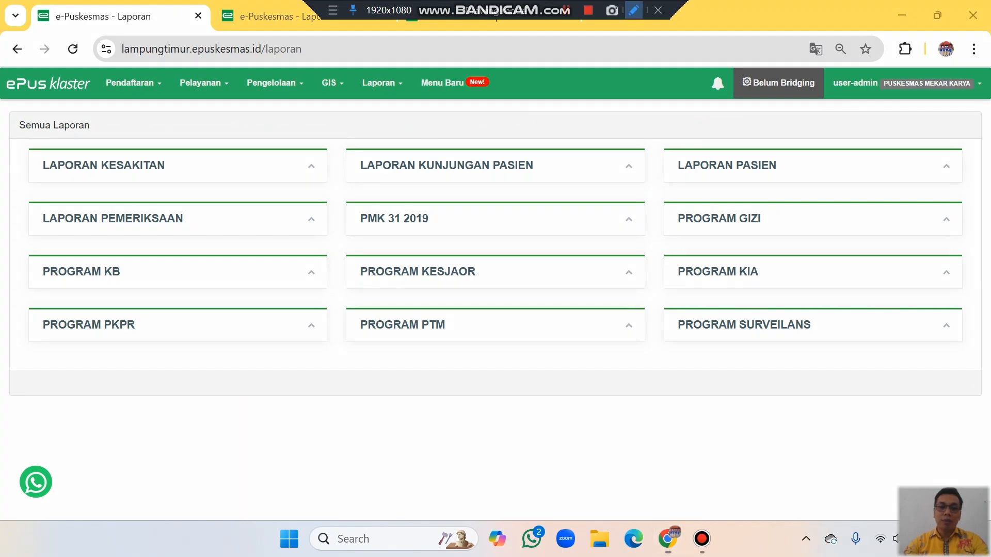
click(633, 10)
mouse_move(277, 196)
mouse_down()
mouse_move(335, 247)
mouse_move(327, 261)
mouse_up()
mouse_move(343, 225)
mouse_down()
mouse_move(354, 239)
mouse_move(321, 270)
mouse_up()
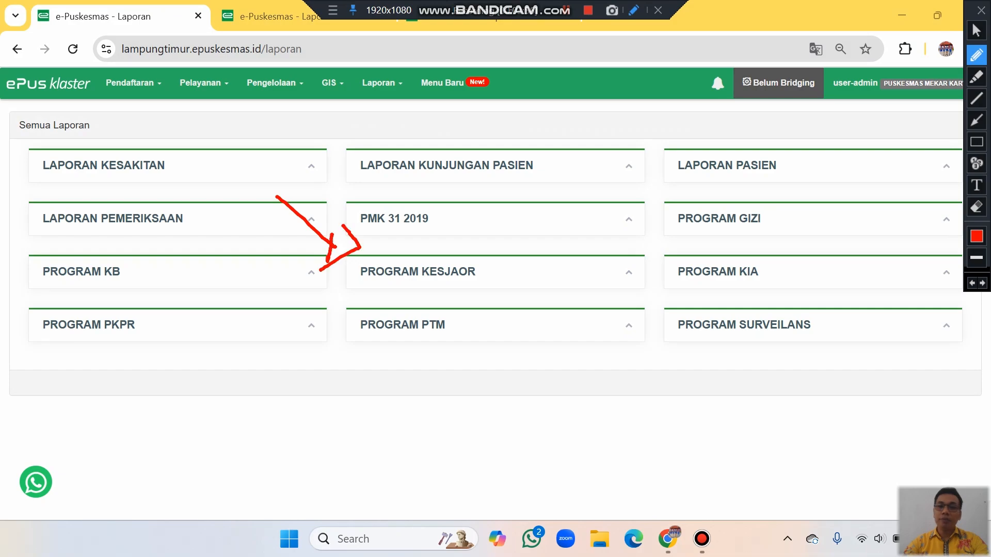
click(981, 10)
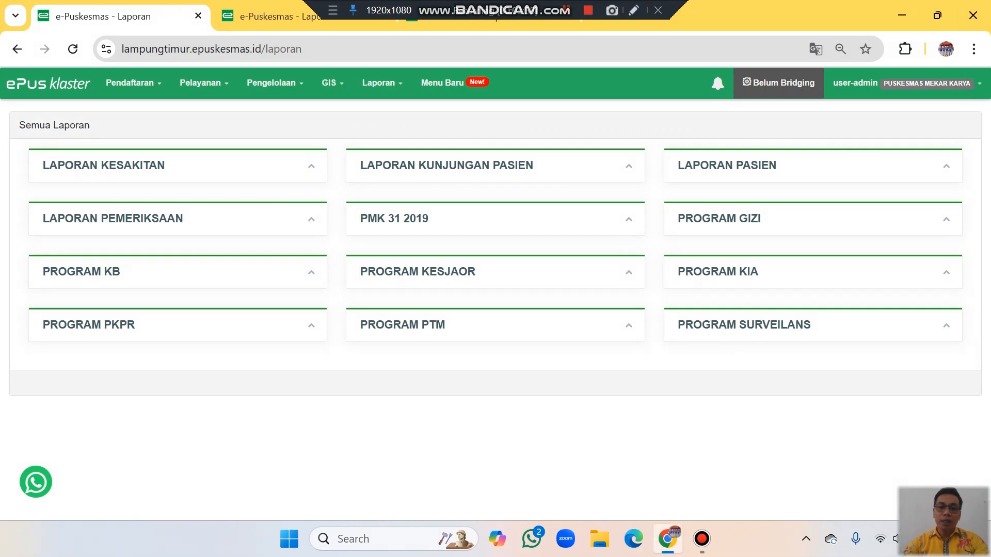
Expand the PROGRAM KESJAOR group and open its KESEHATAN OLAH RAGA report
click(628, 273)
scroll(626, 274, down, 2)
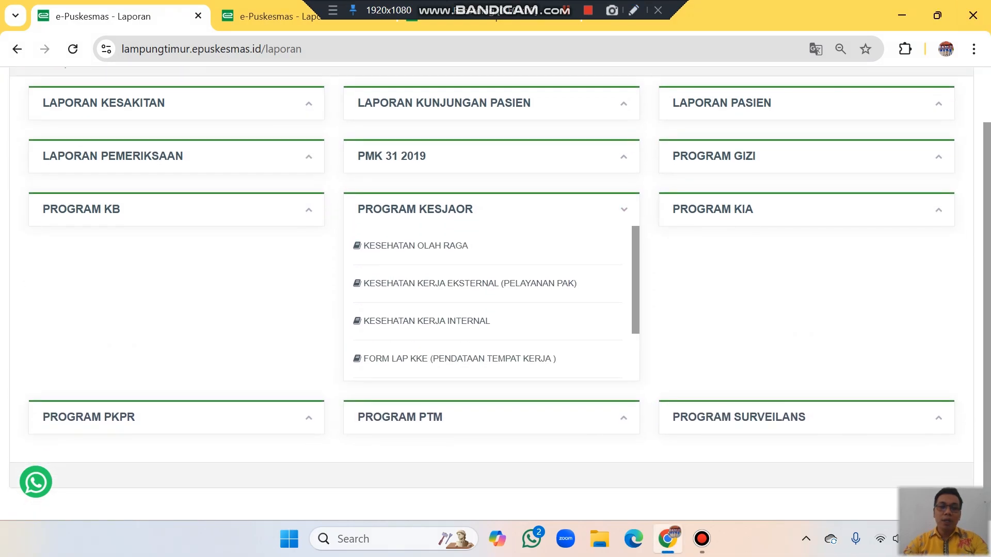
scroll(491, 305, down, 1)
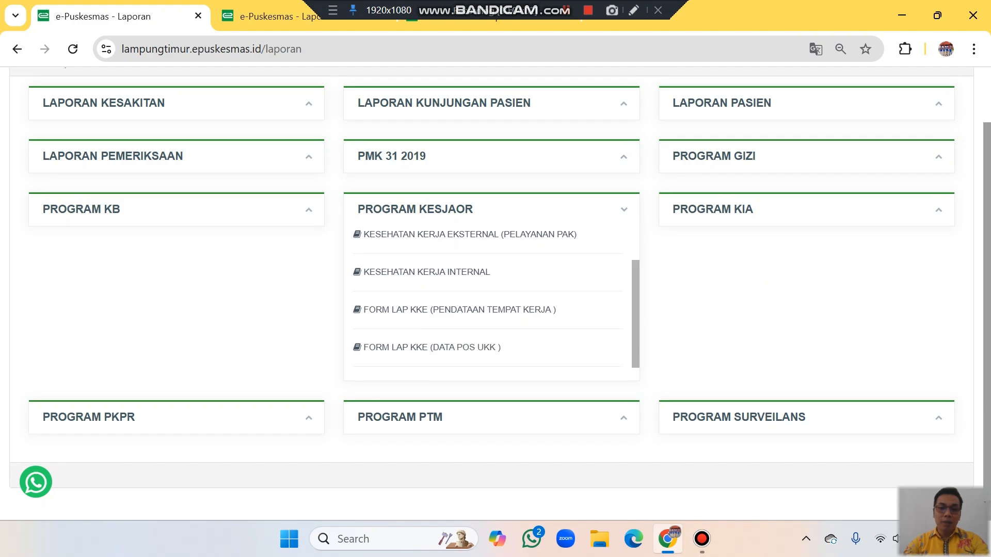
scroll(491, 304, up, 1)
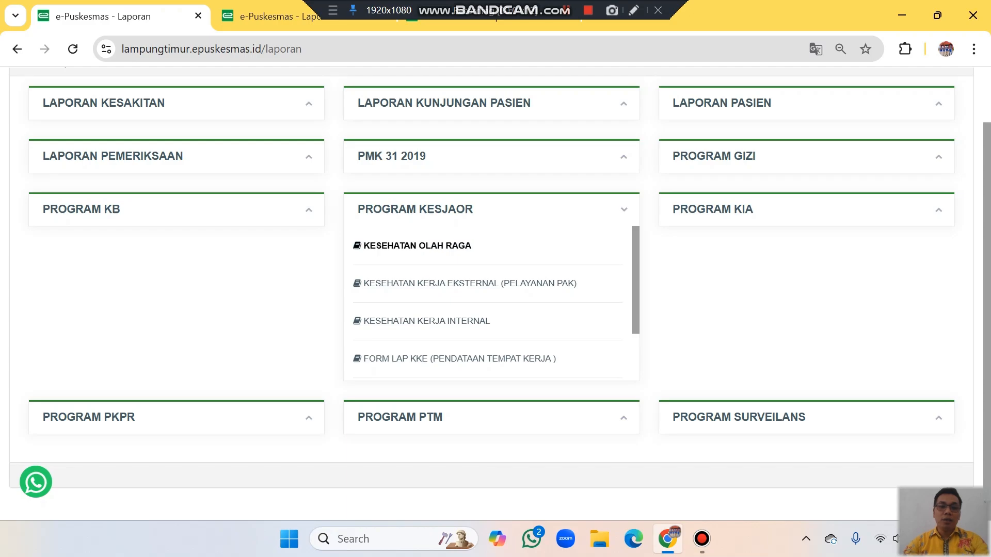
click(417, 246)
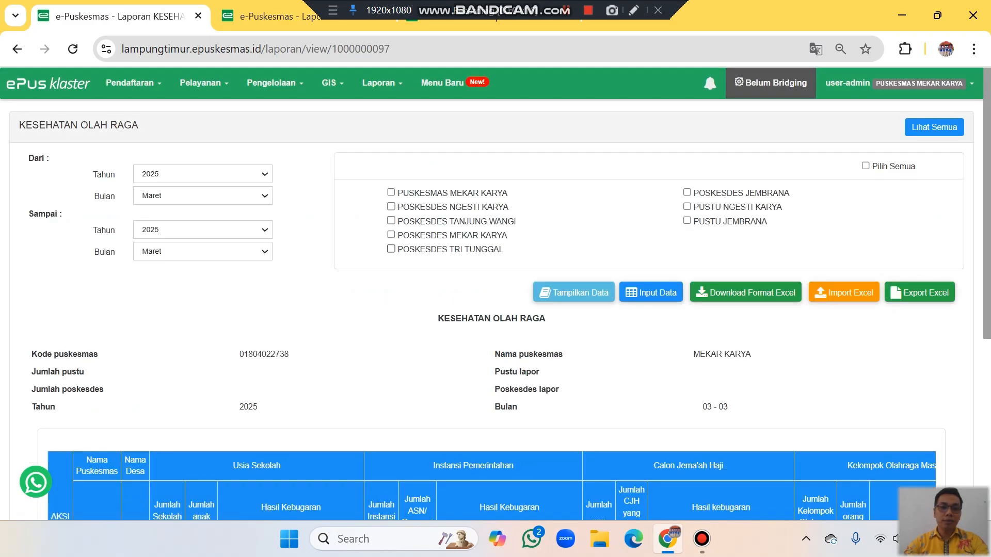
scroll(495, 293, down, 6)
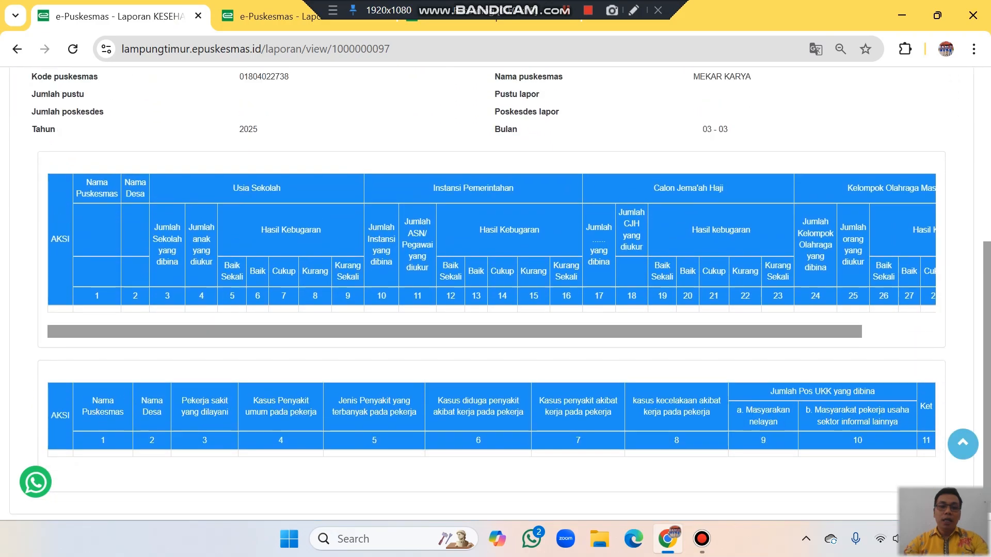
scroll(495, 293, up, 5)
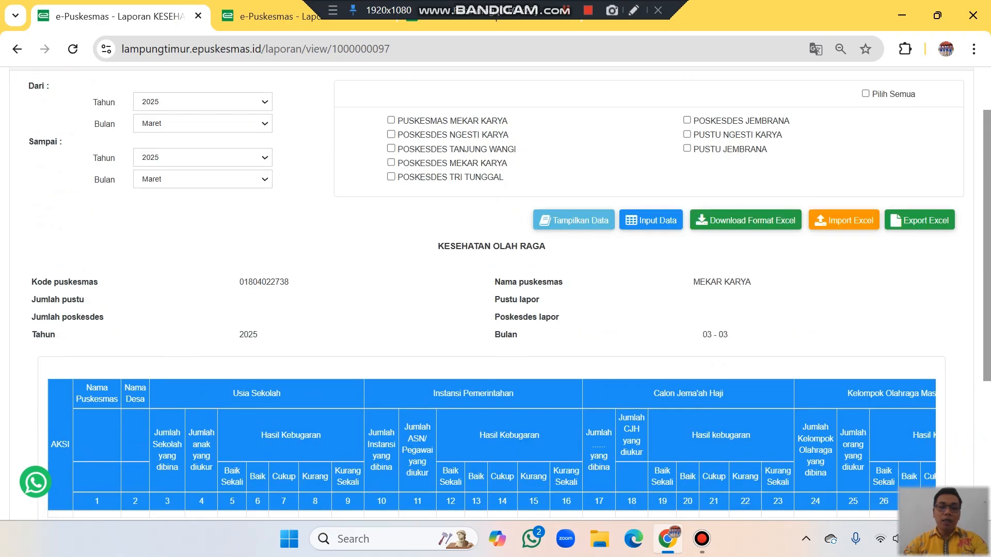
scroll(496, 293, down, 6)
scroll(496, 293, up, 7)
Open the data input form of the KESEHATAN OLAH RAGA report
click(633, 10)
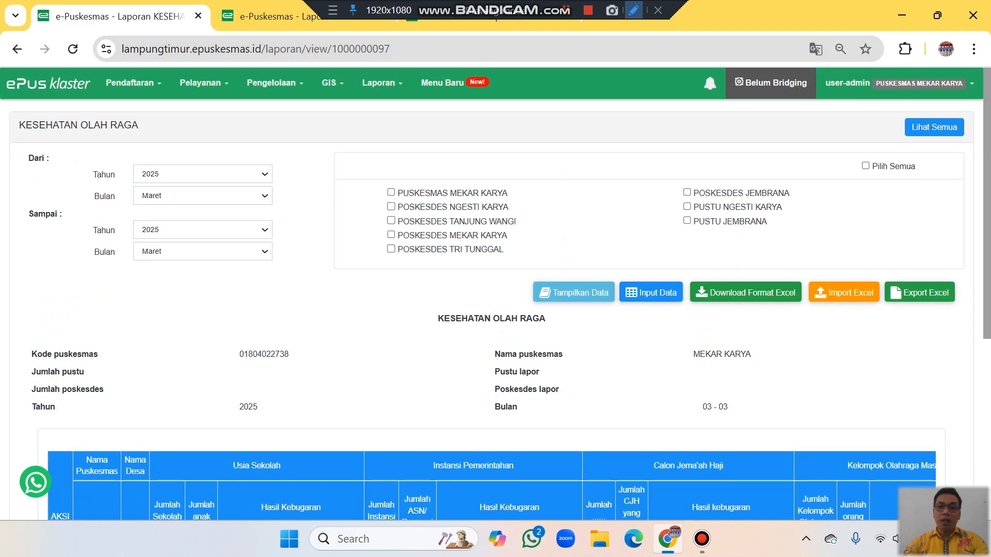
mouse_move(578, 188)
mouse_down()
mouse_move(615, 251)
mouse_move(611, 279)
mouse_up()
mouse_move(627, 239)
mouse_down()
mouse_move(648, 264)
mouse_move(604, 279)
mouse_up()
click(981, 10)
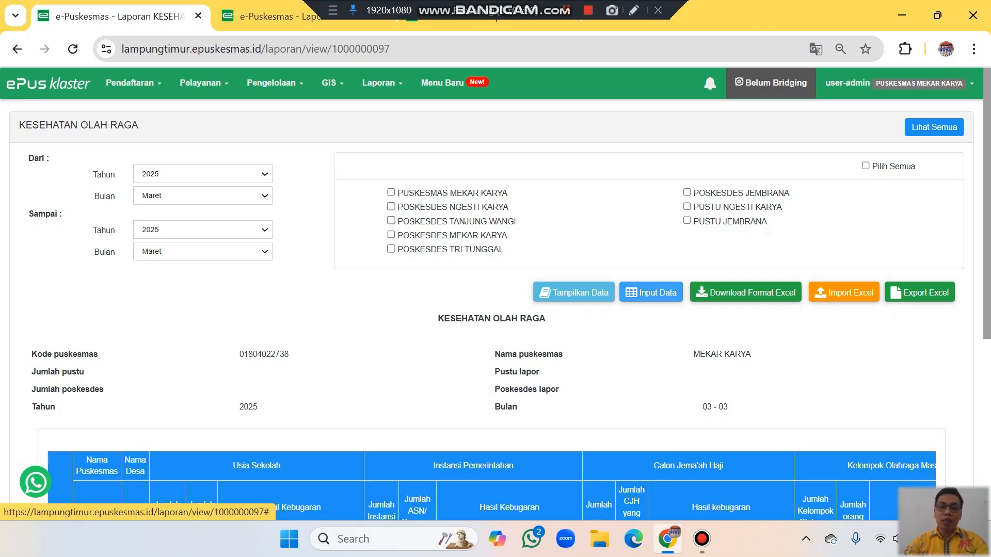
click(651, 293)
scroll(495, 294, down, 4)
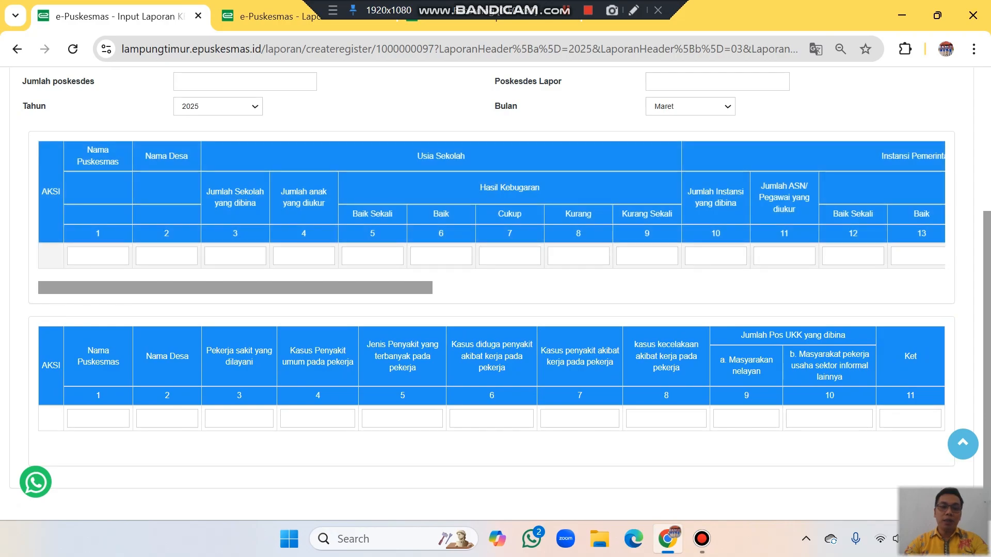
scroll(495, 293, up, 4)
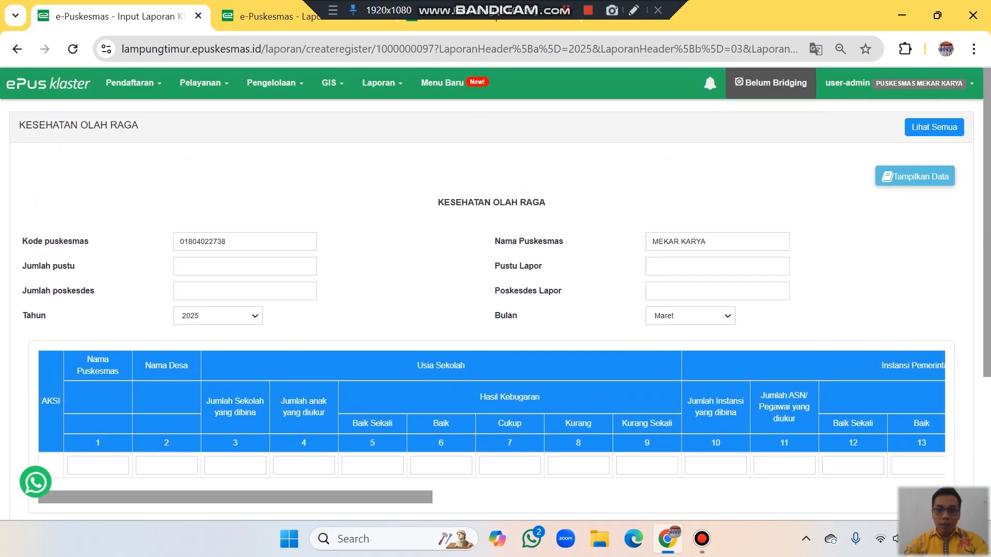
scroll(495, 293, down, 3)
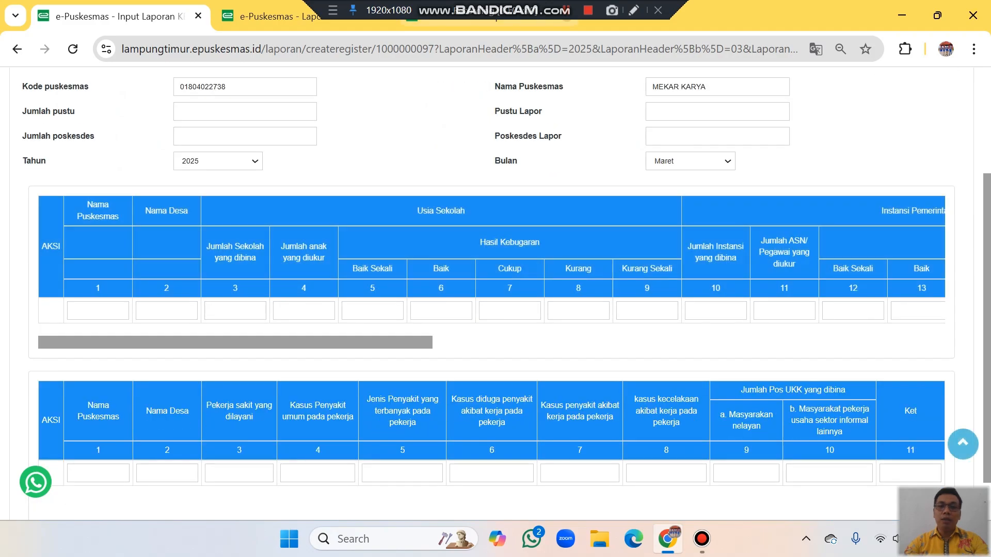
Set the month of the KESEHATAN OLAH RAGA input form to Januari
click(634, 10)
mouse_move(595, 117)
mouse_down()
mouse_move(635, 148)
mouse_move(624, 165)
mouse_up()
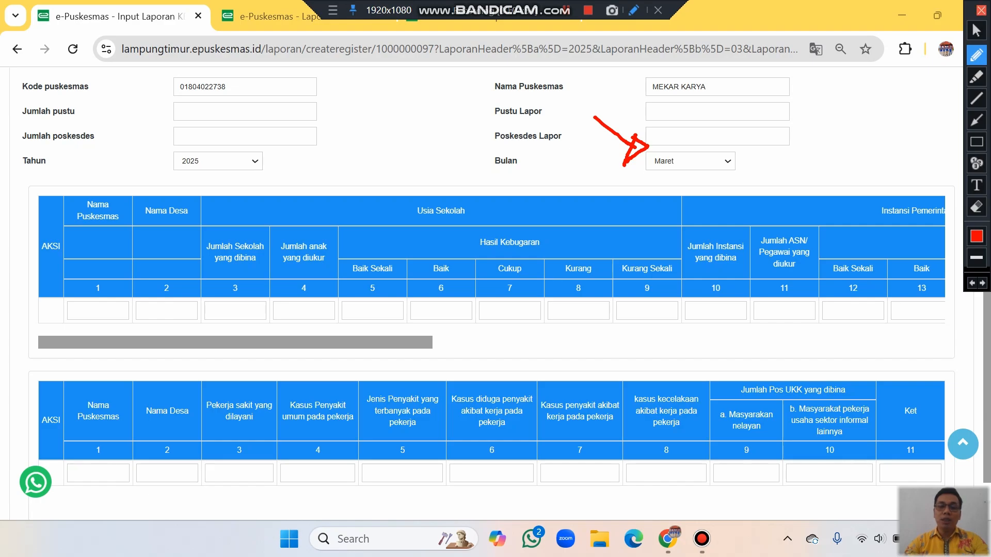
click(980, 10)
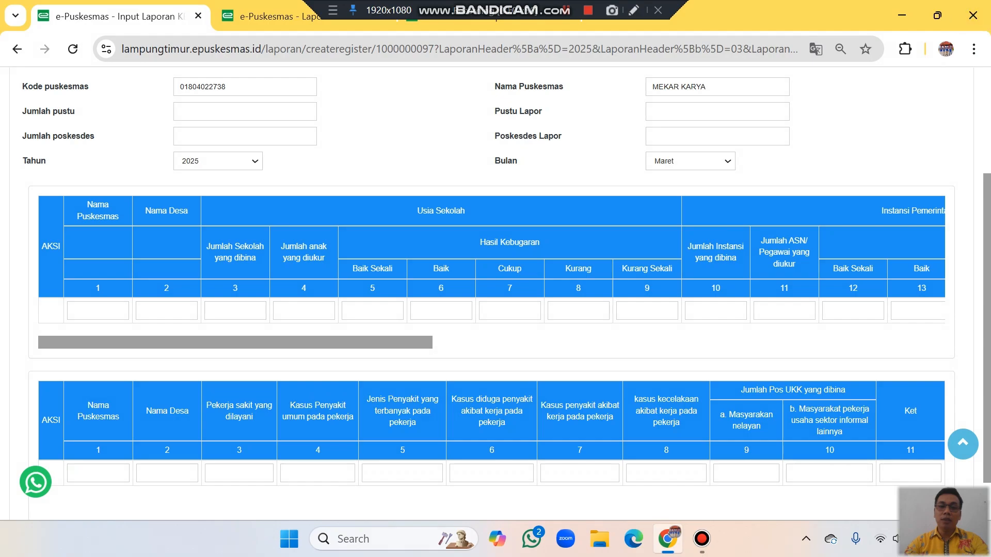
click(690, 161)
click(690, 181)
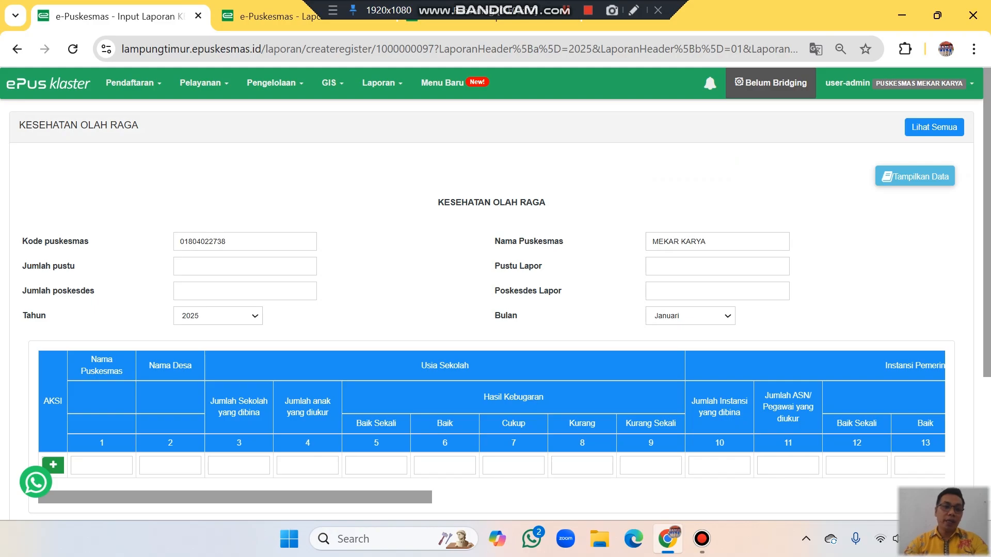
Examine the January input form, including the Jumlah pustu and Jumlah poskesdes fields and both data entry tables
scroll(496, 293, down, 4)
scroll(495, 293, up, 4)
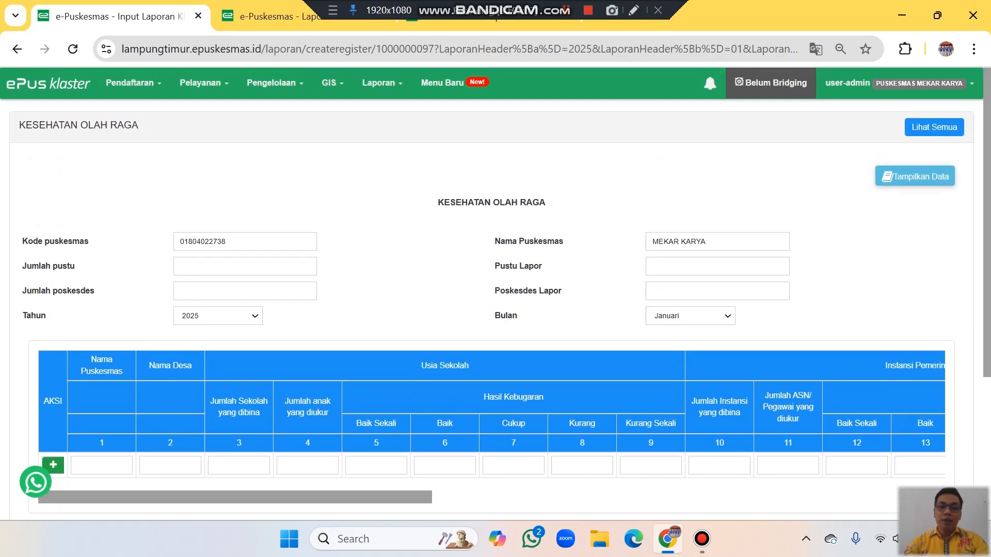
scroll(495, 293, down, 2)
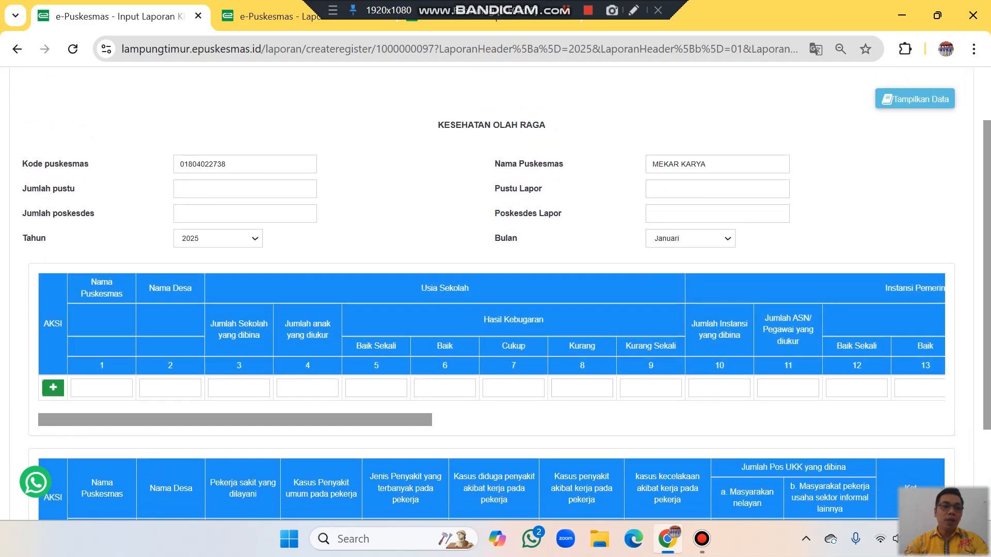
click(245, 189)
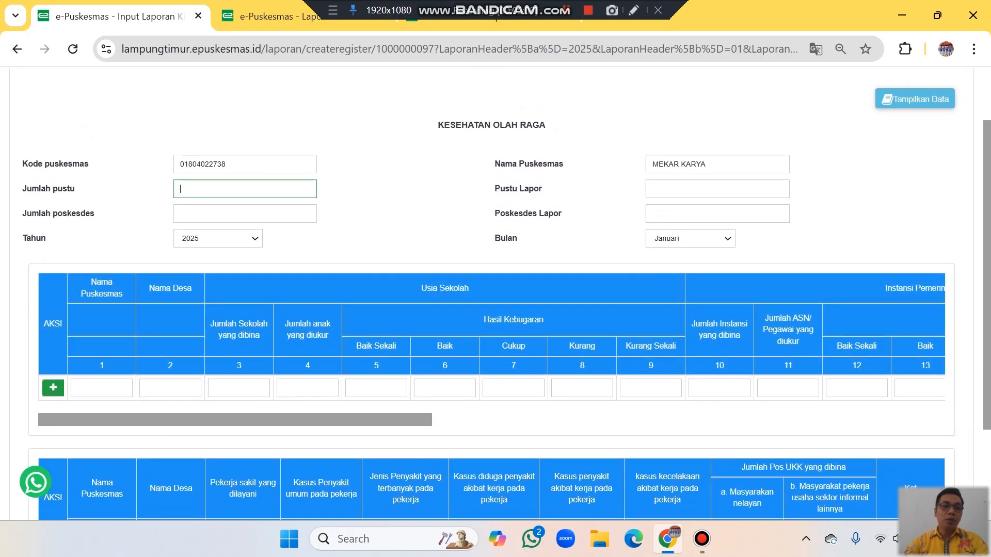
click(180, 213)
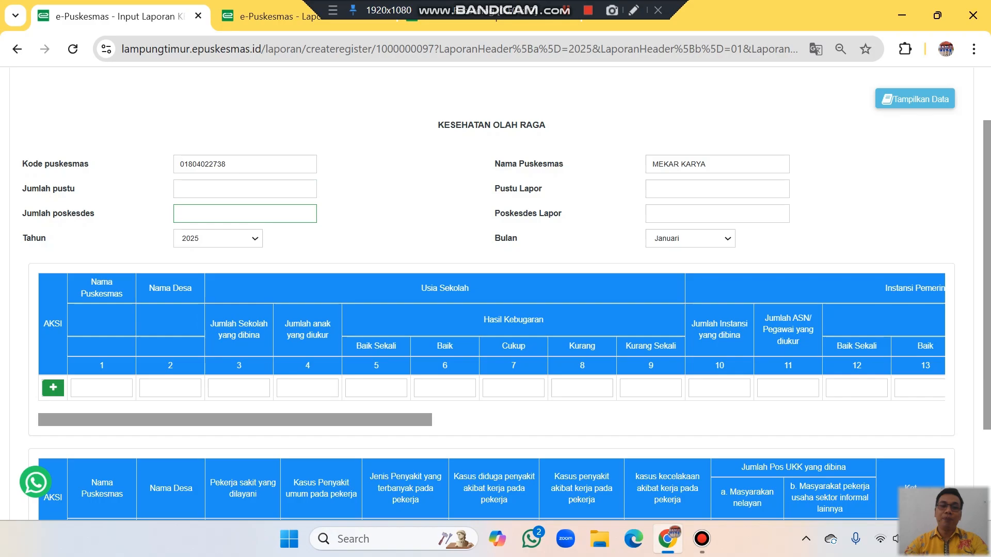
scroll(495, 293, down, 2)
scroll(495, 293, up, 2)
click(245, 211)
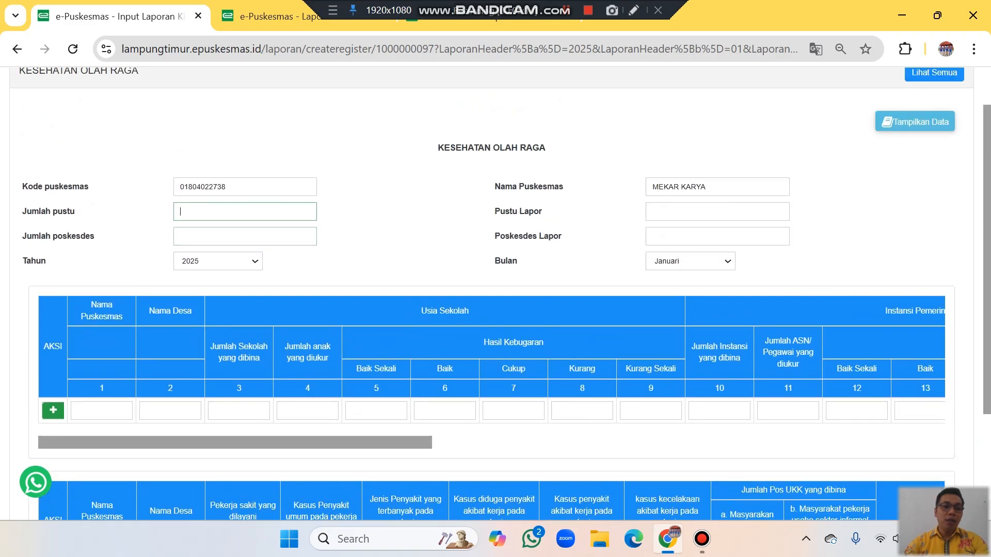
click(244, 236)
click(244, 212)
scroll(495, 293, down, 2)
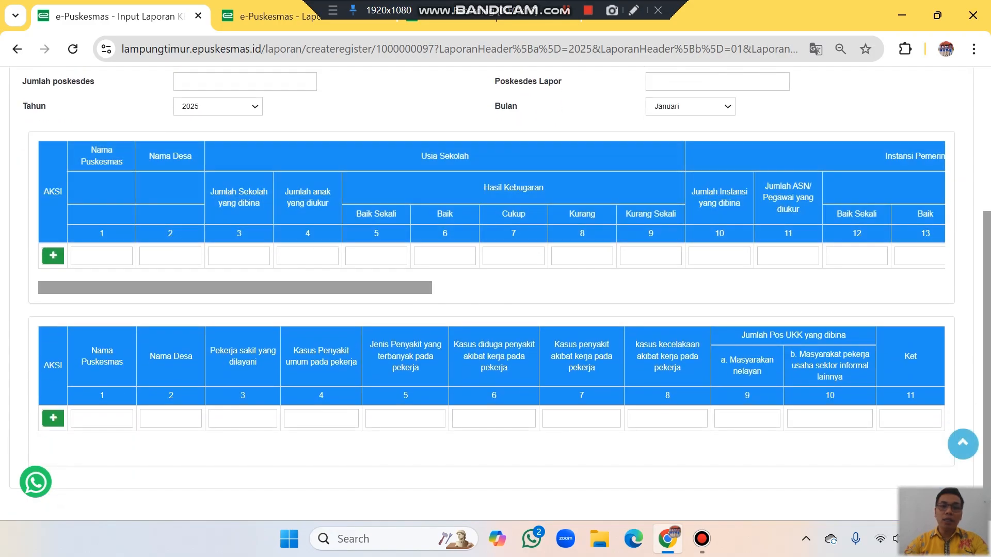
mouse_move(157, 154)
mouse_down()
mouse_move(69, 233)
mouse_move(33, 243)
mouse_up()
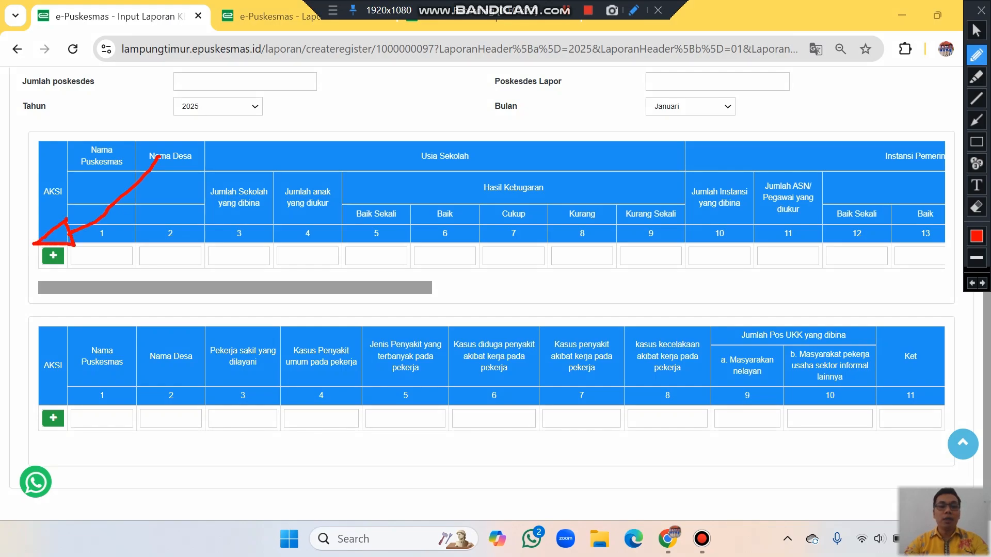
click(981, 10)
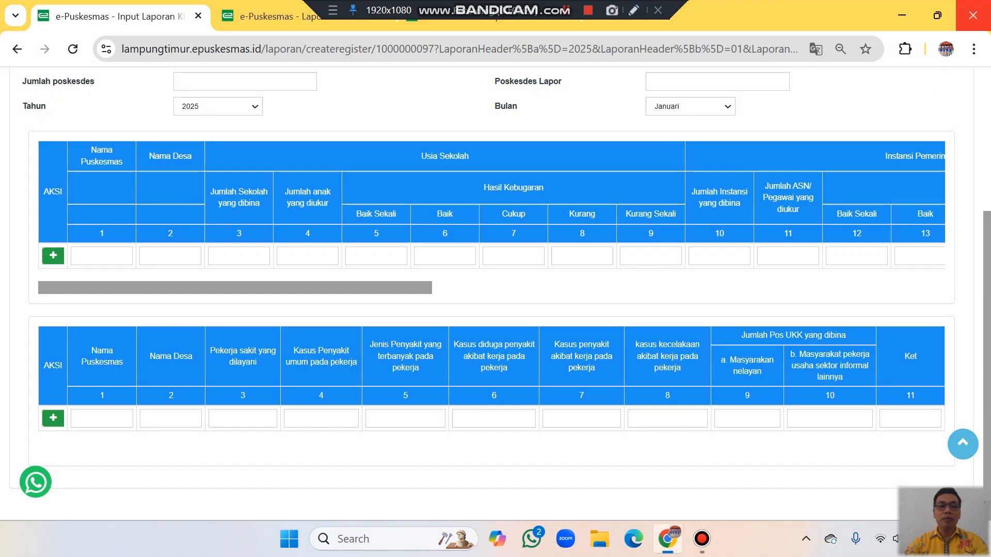
scroll(495, 293, up, 4)
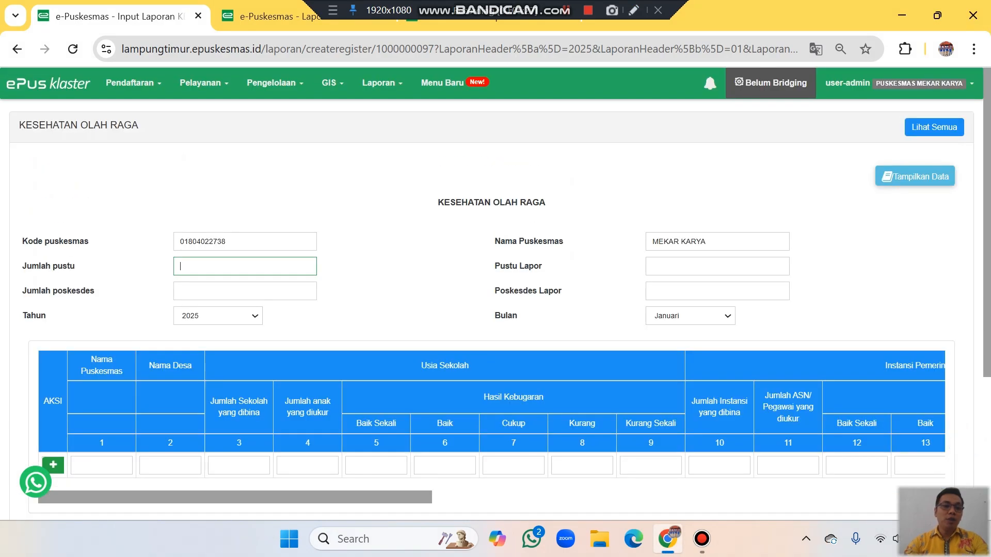
scroll(496, 293, down, 2)
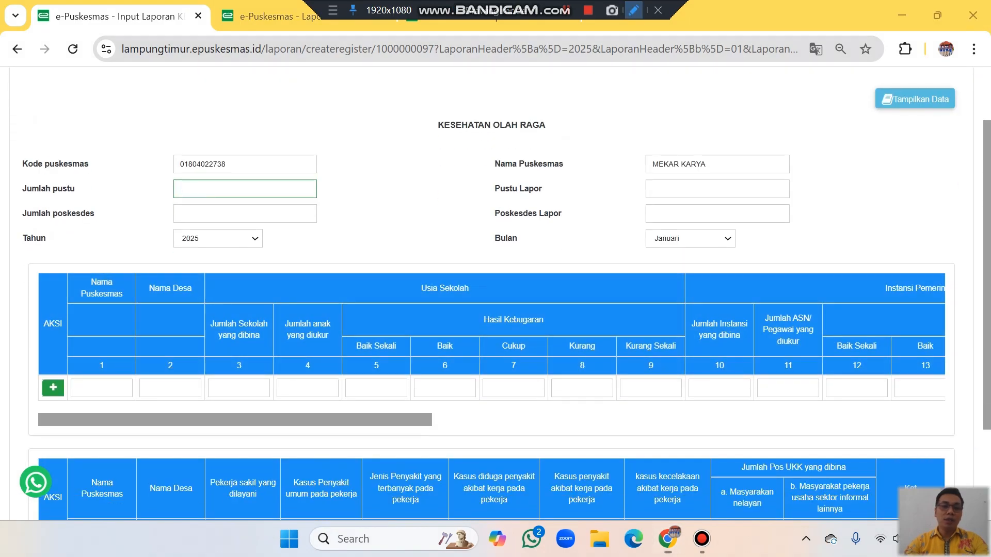
click(633, 10)
mouse_move(95, 312)
mouse_down()
mouse_move(65, 356)
mouse_move(51, 358)
mouse_move(54, 351)
mouse_up()
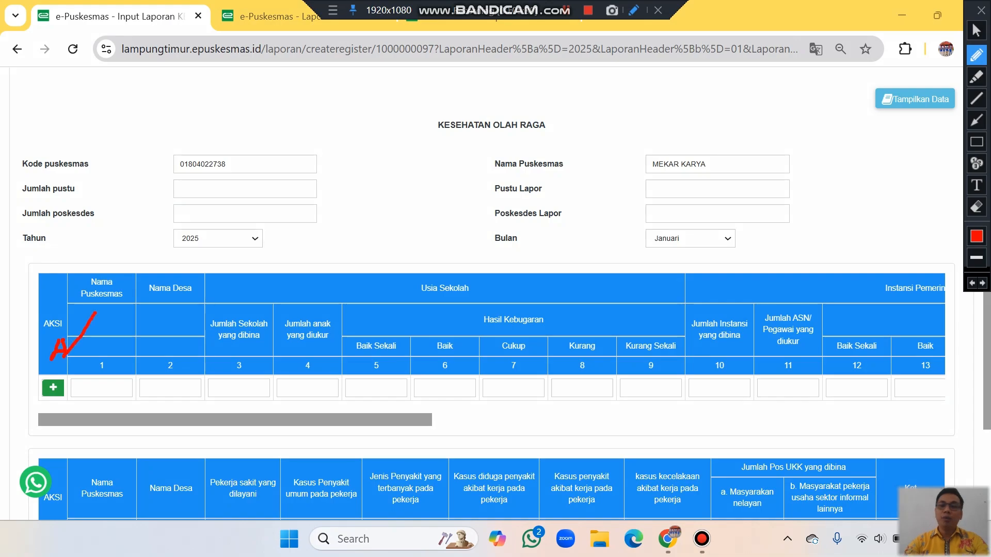
click(981, 11)
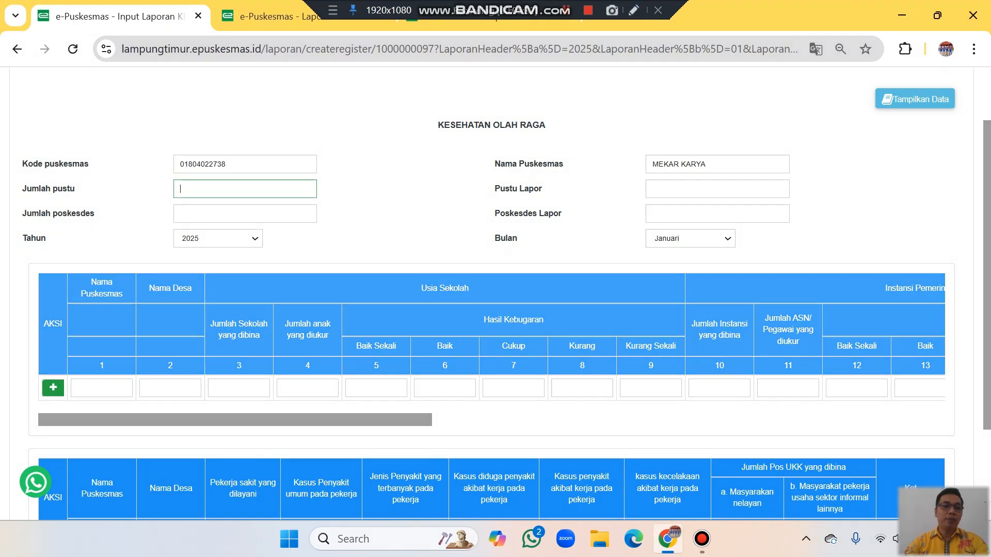
Fill the upper table's entry row with Nama Puskesmas MEKAR KARYA and Nama Desa DESA A
scroll(110, 268, down, 1)
scroll(495, 294, down, 1)
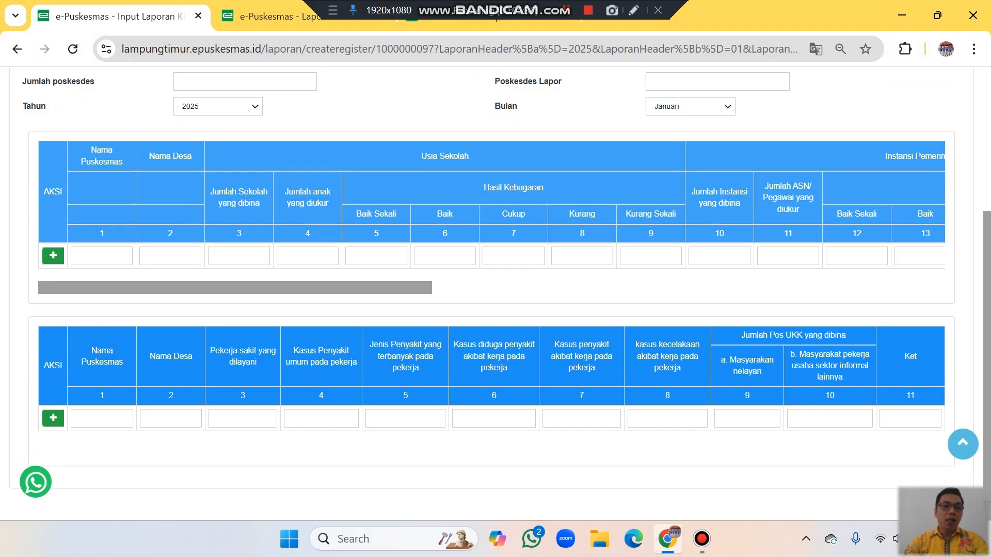
click(101, 256)
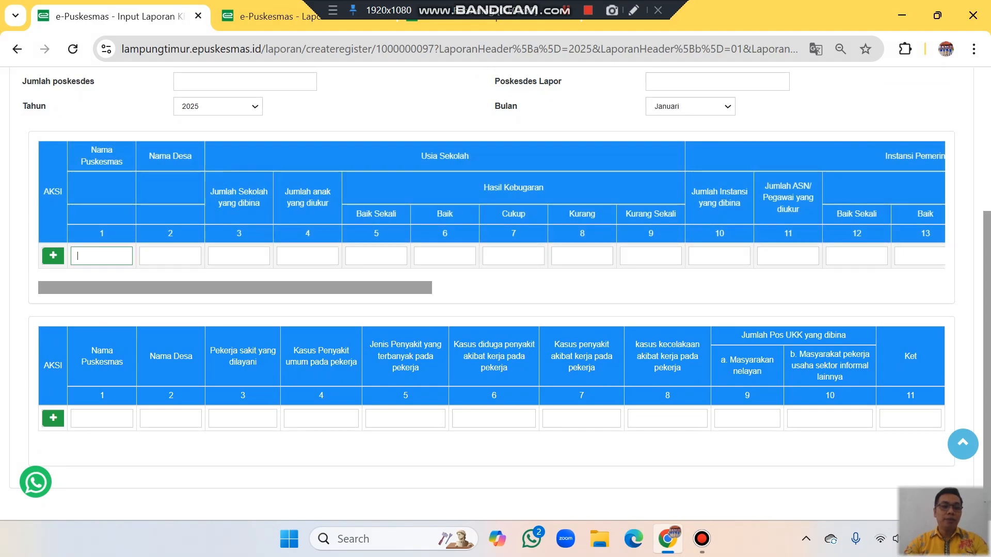
text(ME)
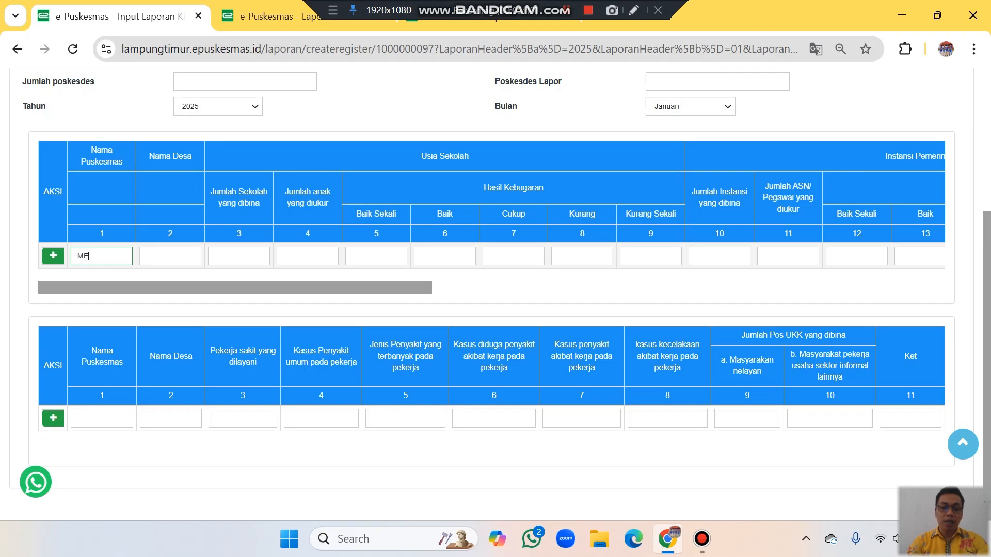
text(KAR KARYA)
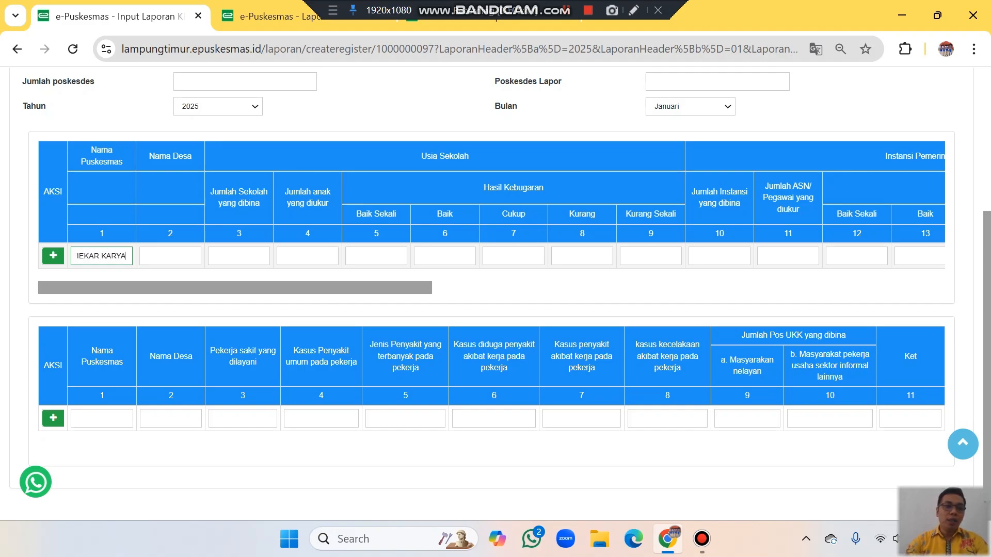
key(Tab)
text(DESA)
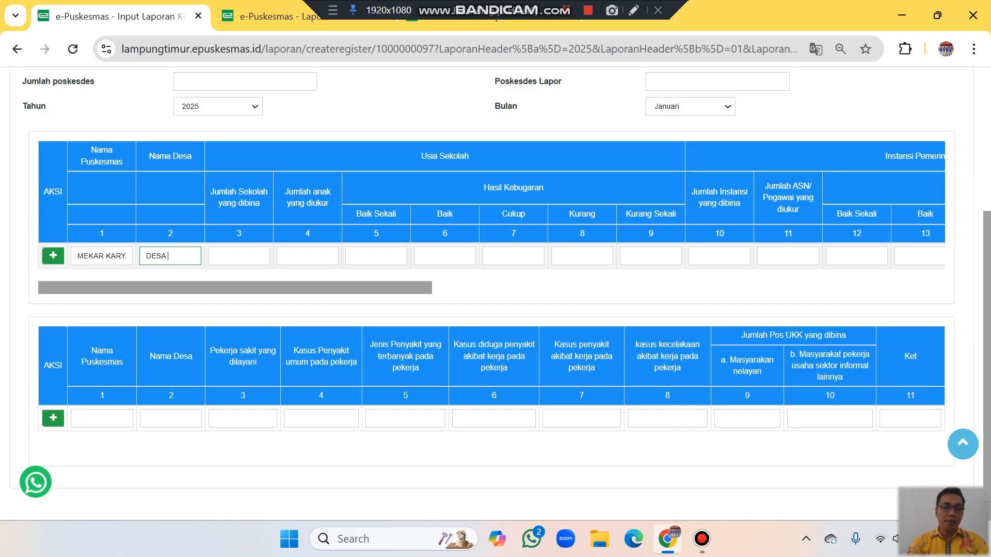
text( A)
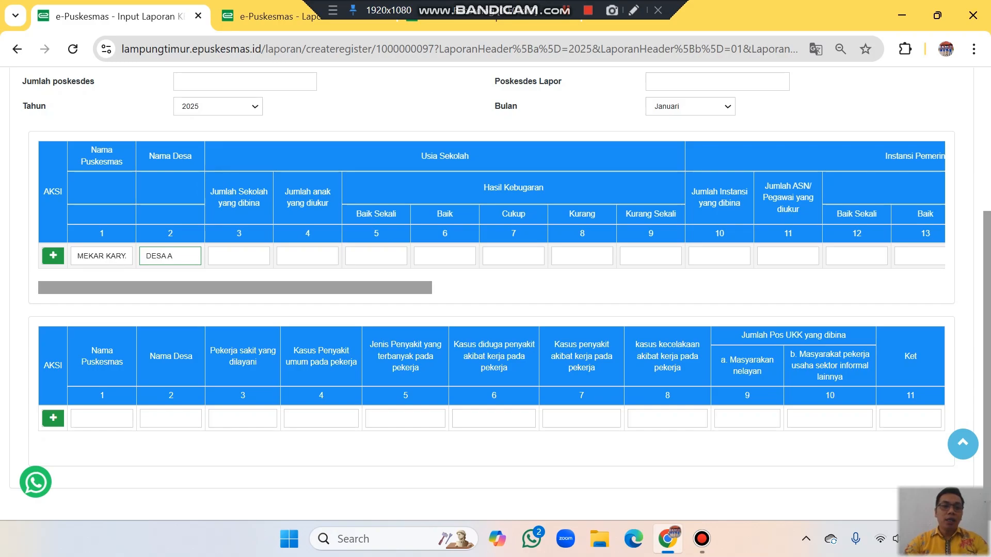
Set Jumlah Sekolah yang dibina to 10 and Jumlah anak yang diukur to 5 for DESA A, and add the row to the upper table
key(Tab)
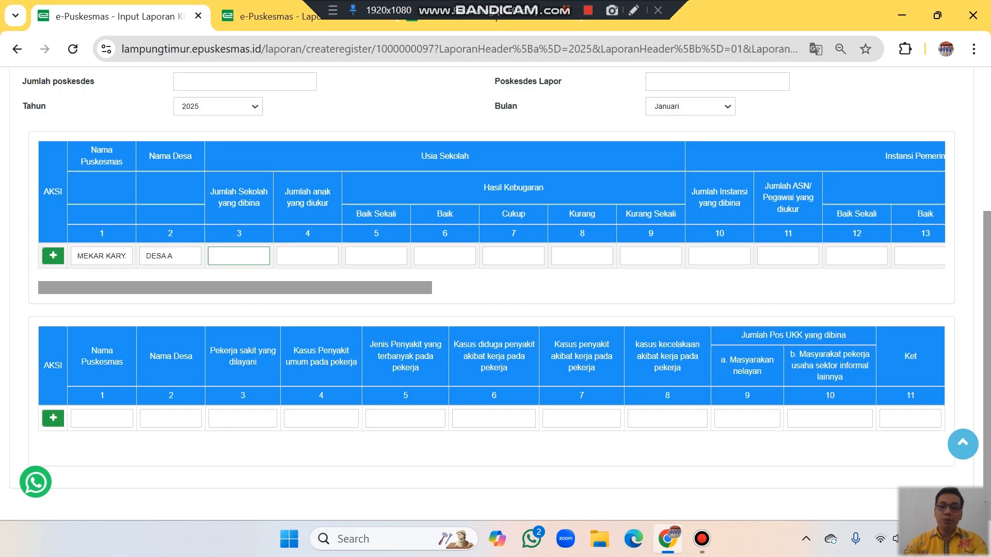
text(10)
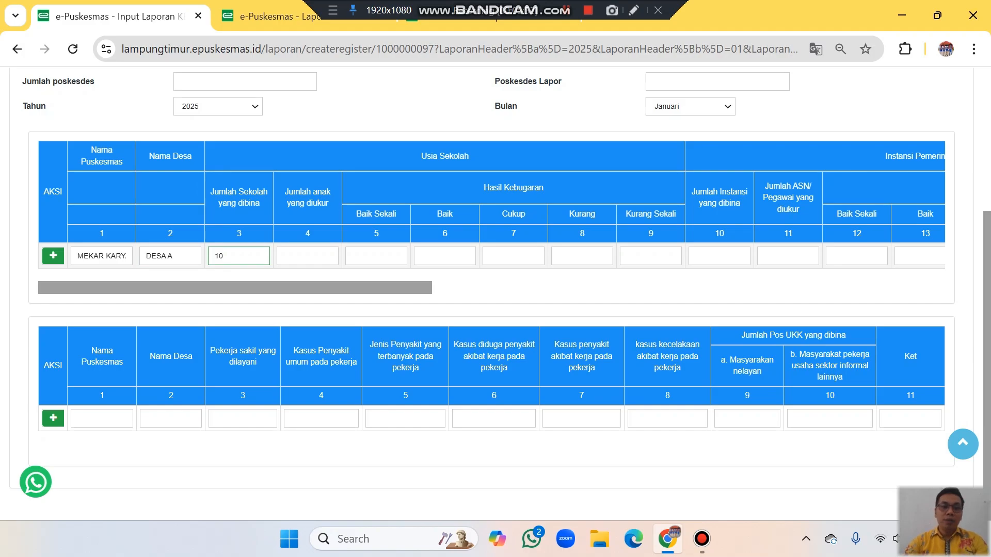
key(Tab)
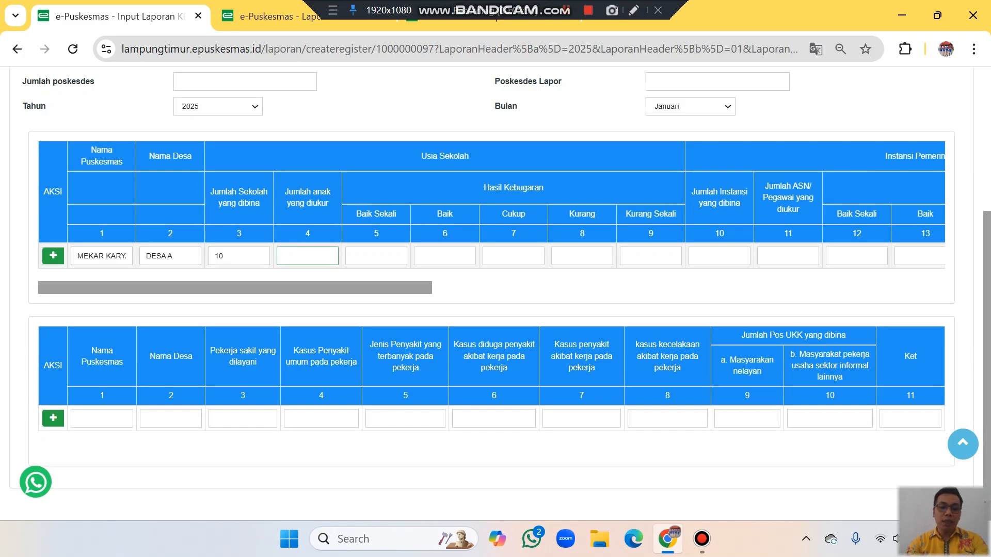
text(5)
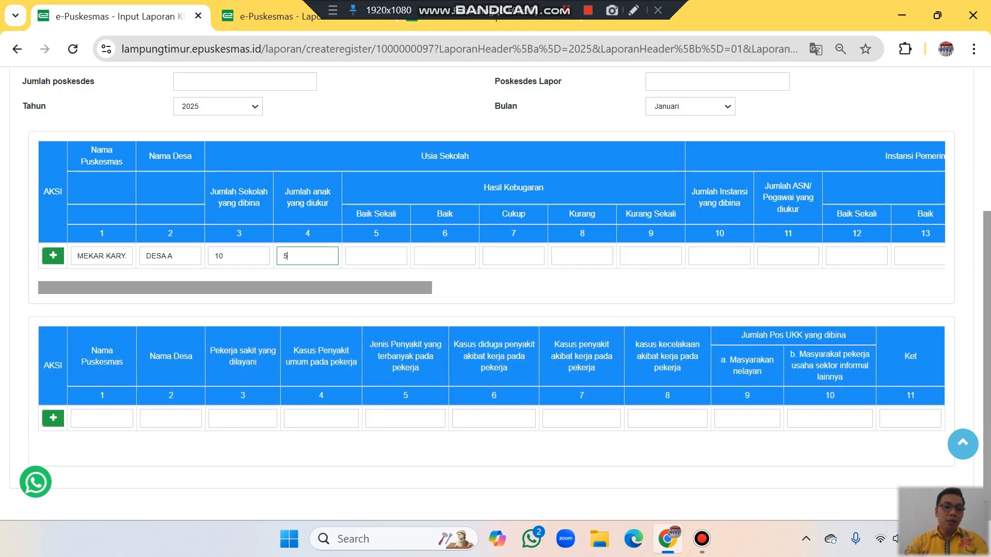
click(102, 419)
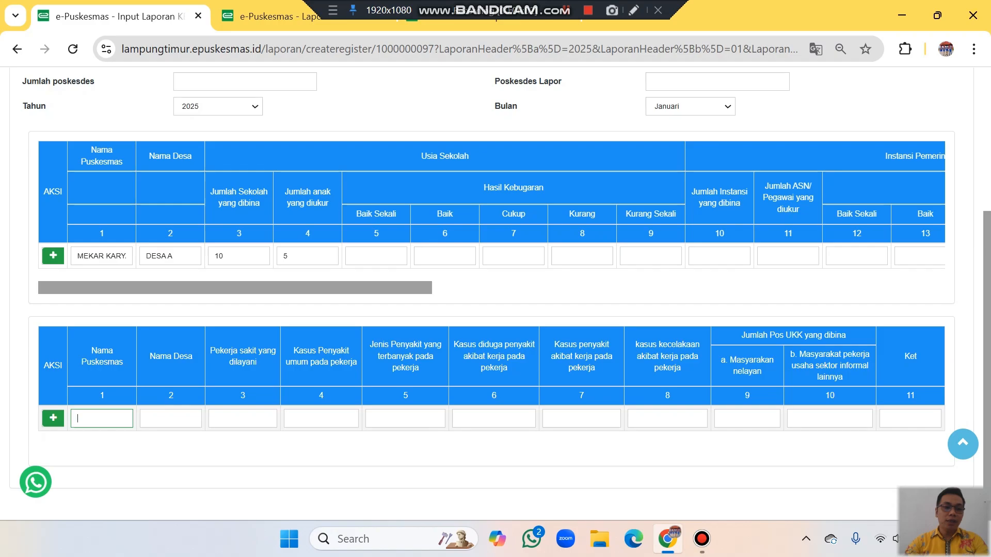
mouse_move(30, 309)
mouse_down()
mouse_move(949, 301)
mouse_move(850, 468)
mouse_move(1, 318)
mouse_up()
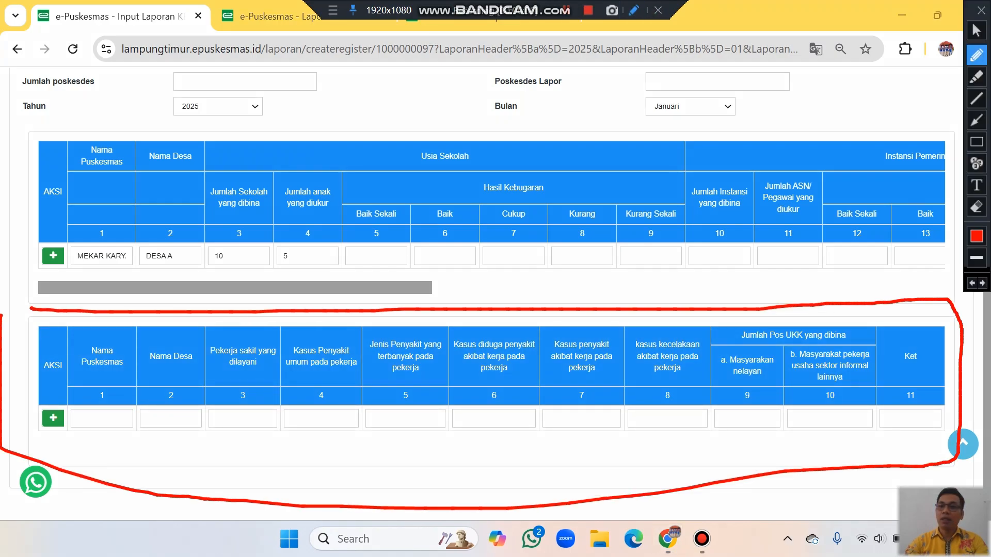
click(981, 11)
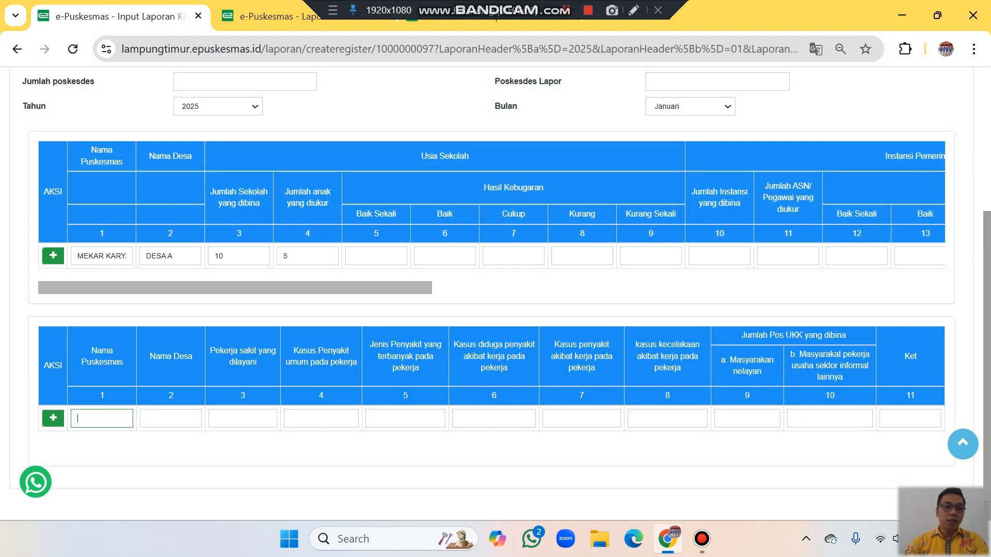
mouse_move(235, 288)
mouse_down()
mouse_move(748, 288)
mouse_move(235, 288)
mouse_up()
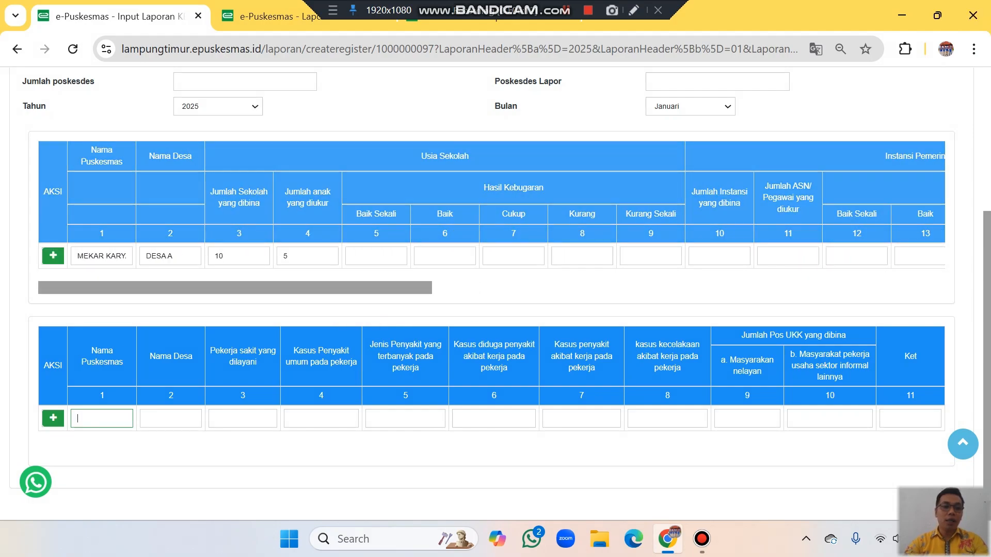
click(52, 256)
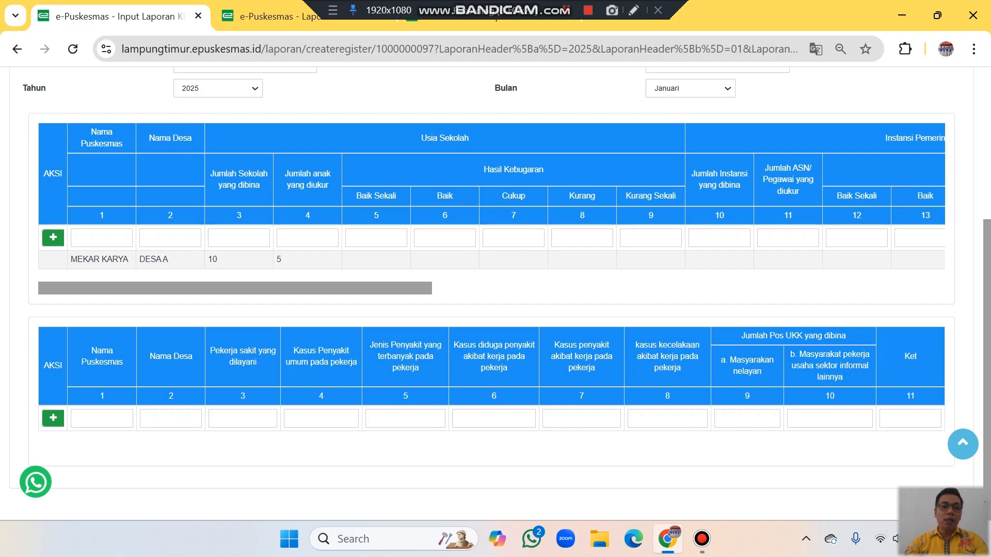
click(634, 10)
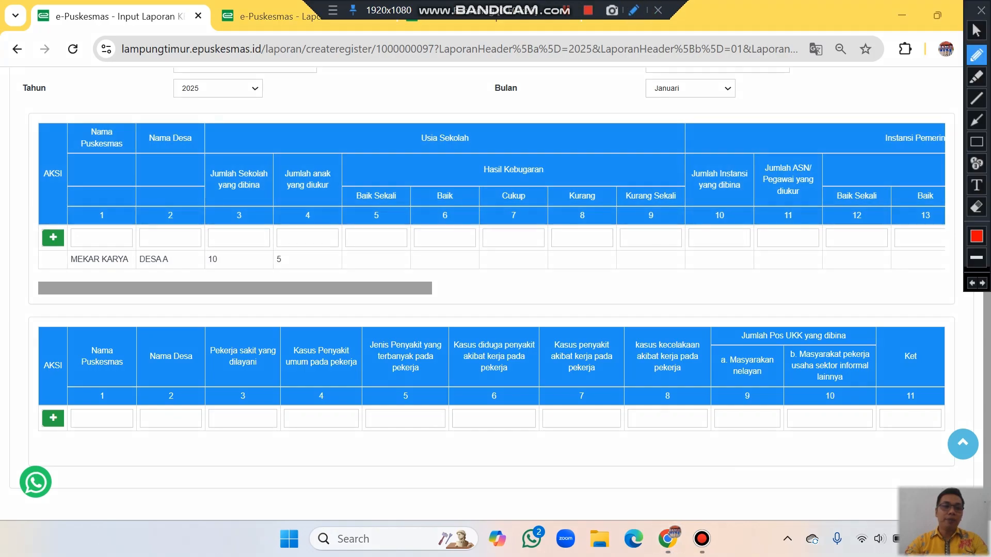
mouse_move(37, 119)
mouse_down()
mouse_move(870, 136)
mouse_move(986, 340)
mouse_move(558, 483)
mouse_move(24, 480)
mouse_move(37, 120)
mouse_up()
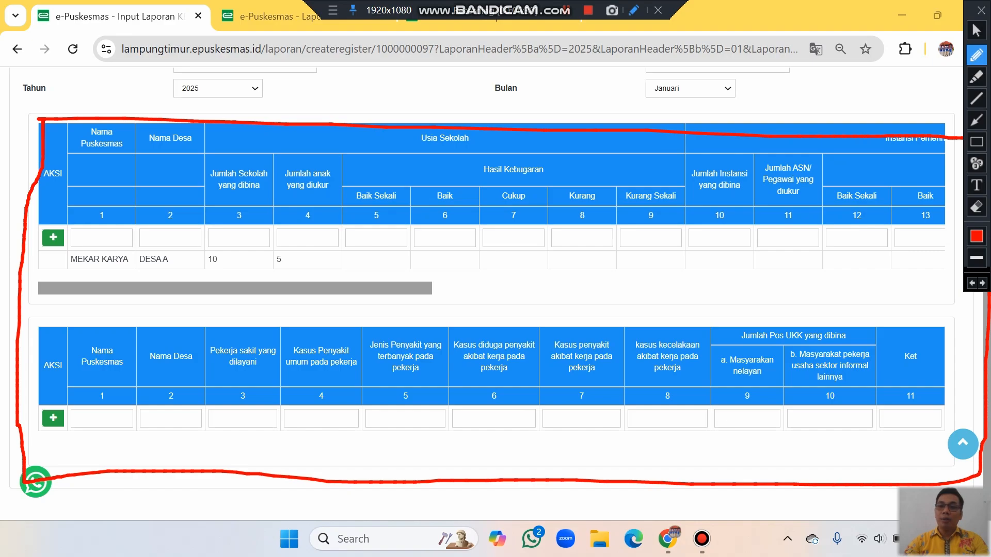
click(981, 10)
click(102, 238)
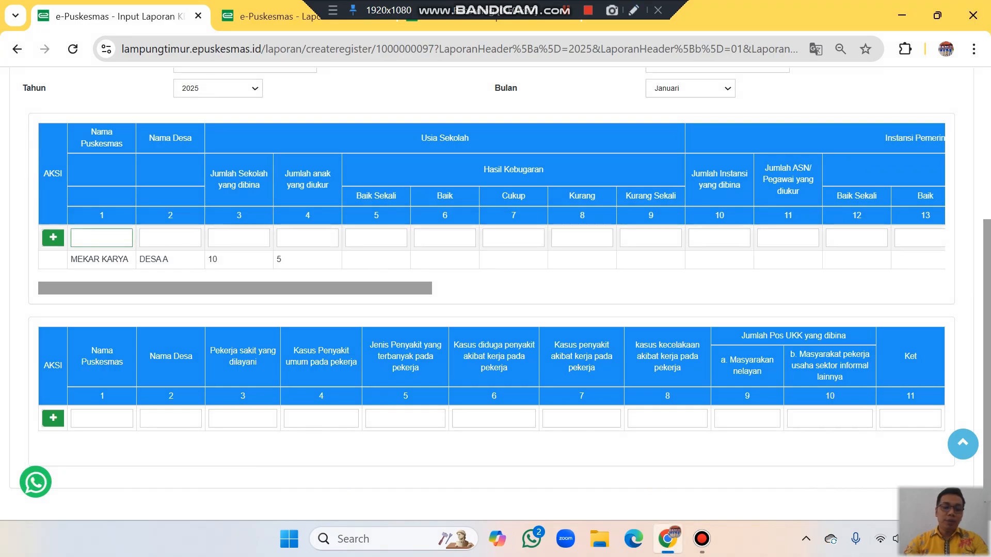
text(MEKAR KARYA)
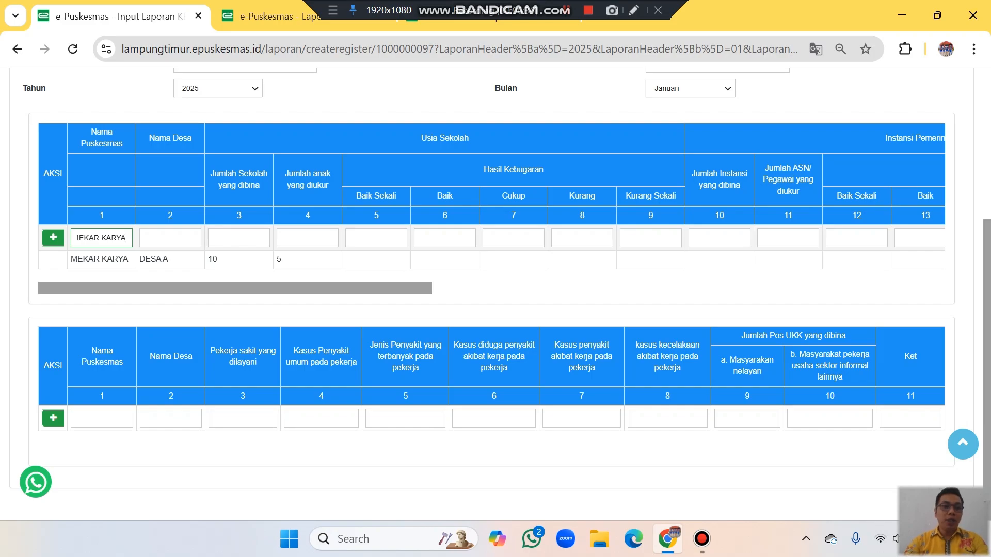
key(Tab)
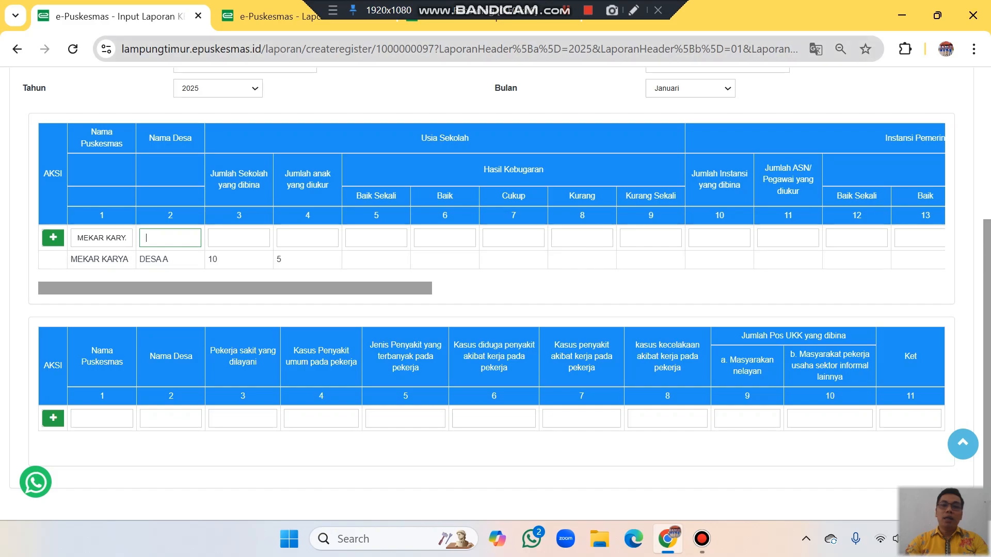
click(633, 11)
mouse_move(118, 157)
mouse_down()
mouse_move(46, 226)
mouse_move(74, 227)
mouse_move(46, 214)
mouse_up()
drag(39, 242, 67, 234)
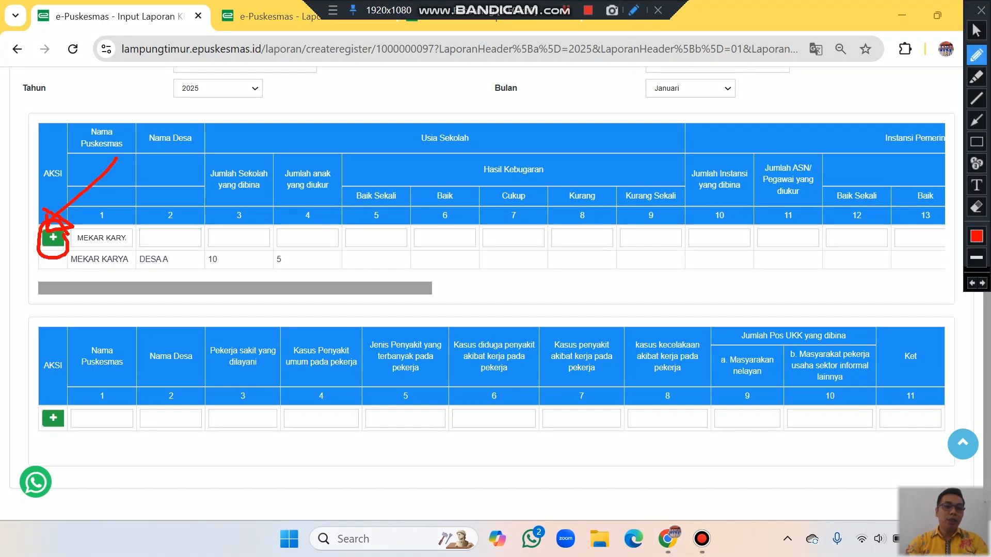
mouse_move(128, 210)
mouse_down()
mouse_move(476, 213)
mouse_move(963, 196)
mouse_up()
drag(963, 256, 692, 268)
click(981, 10)
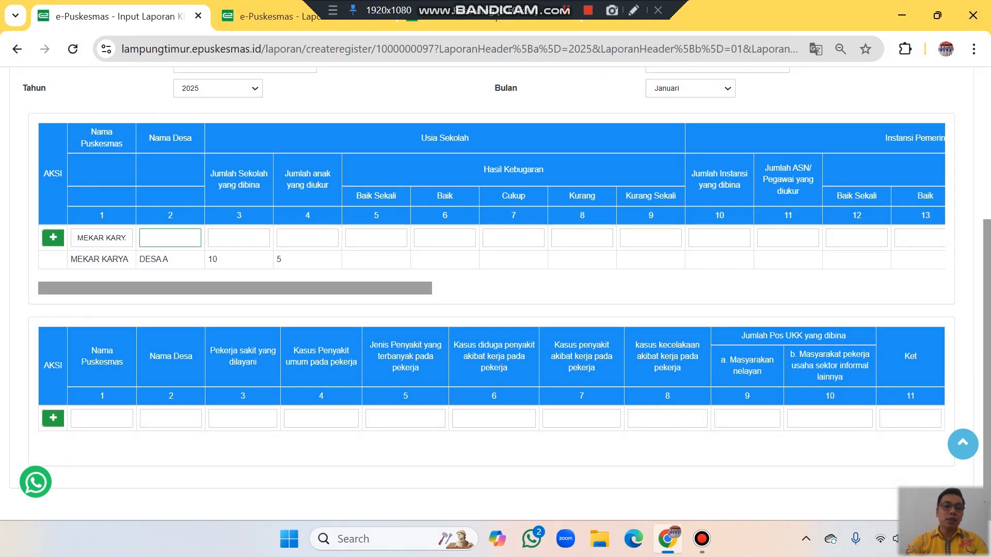
drag(77, 238, 131, 238)
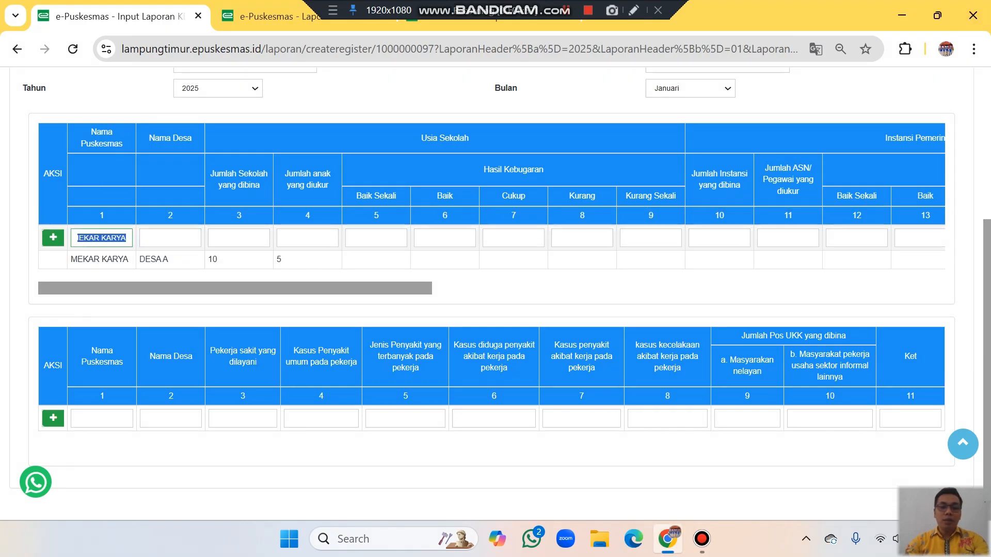
key(BackSpace)
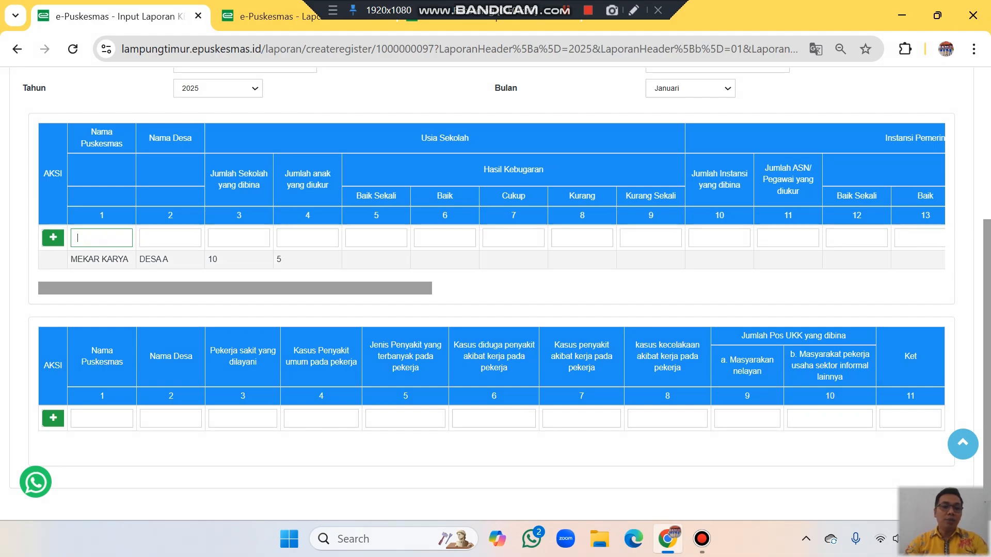
click(633, 10)
mouse_move(14, 282)
mouse_down()
mouse_move(52, 276)
mouse_move(48, 288)
mouse_up()
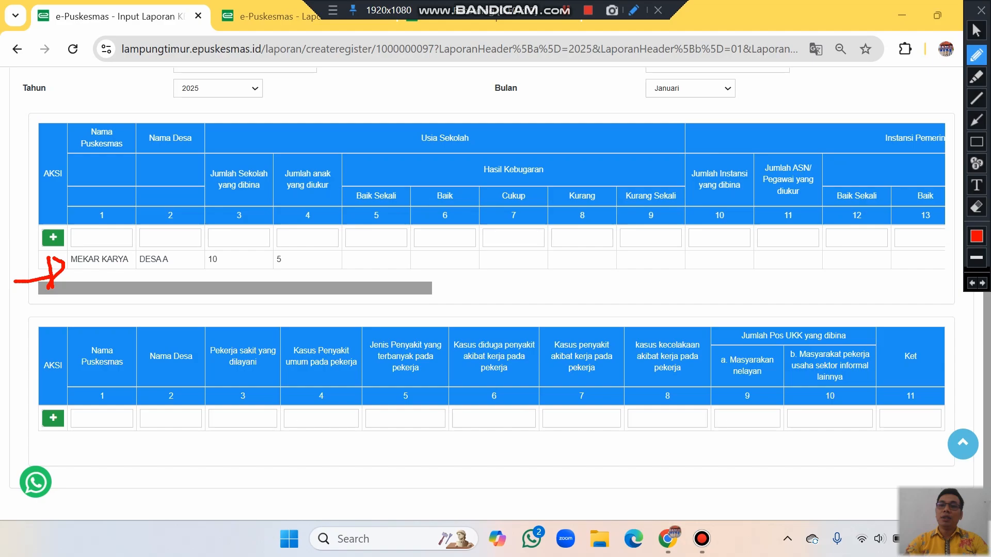
click(981, 10)
Fill the upper table's entry row with Nama Puskesmas MEKAR KARYA and Nama Desa DESA B
click(101, 238)
text(M)
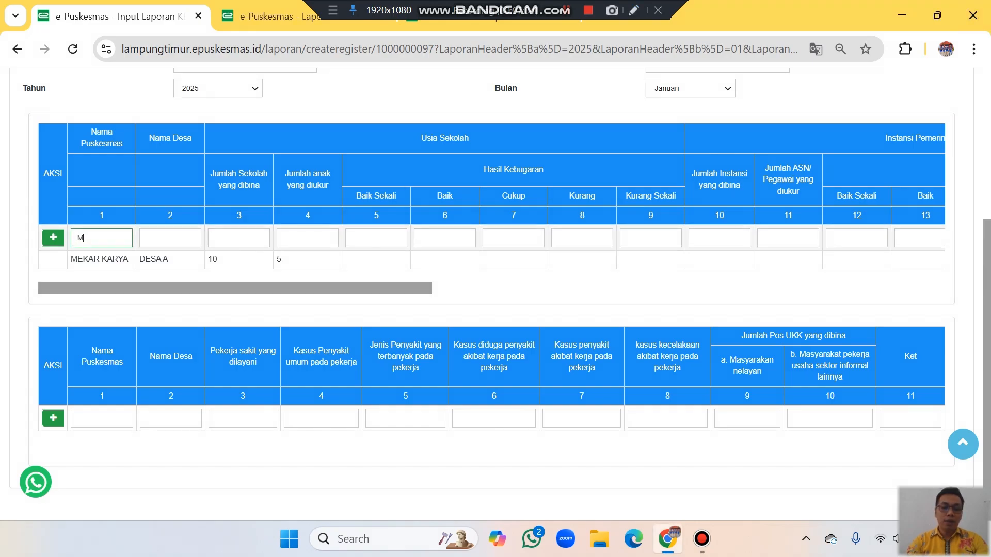
text(EKAR KARYA)
key(Tab)
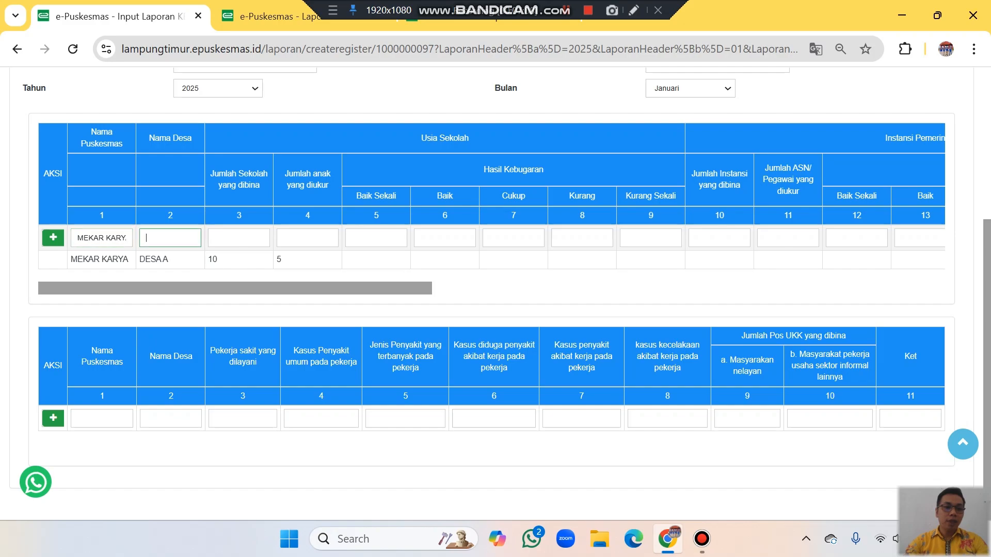
text(DESA B)
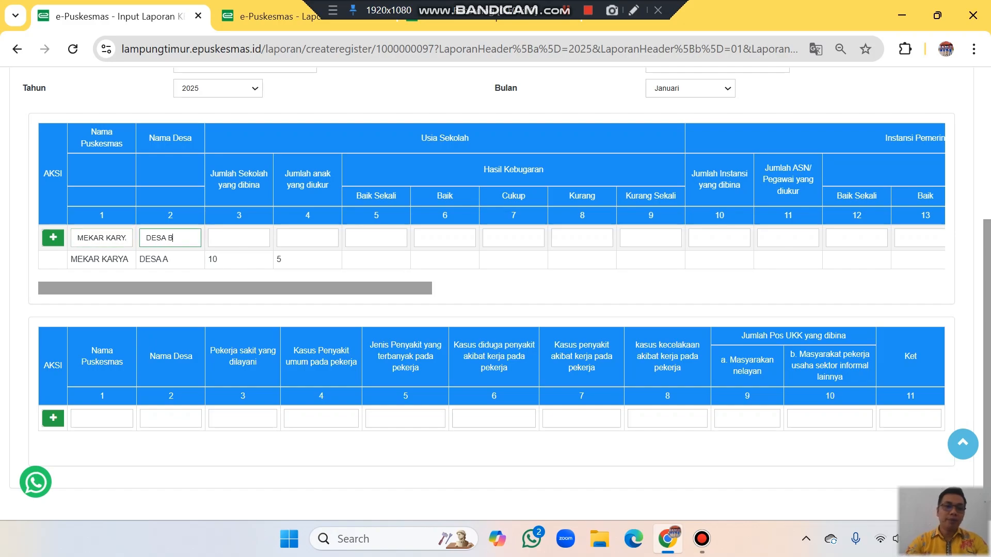
Fill the lower table's entry row with Nama Puskesmas MEKAR KARYA, Nama Desa DESA A and Pekerja sakit yang dilayani 5
click(102, 419)
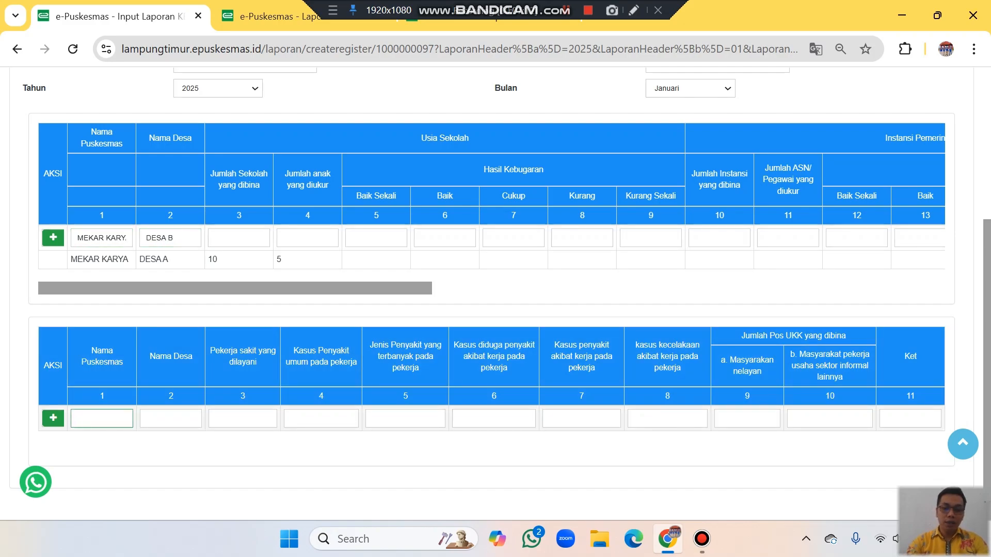
text(MEKA)
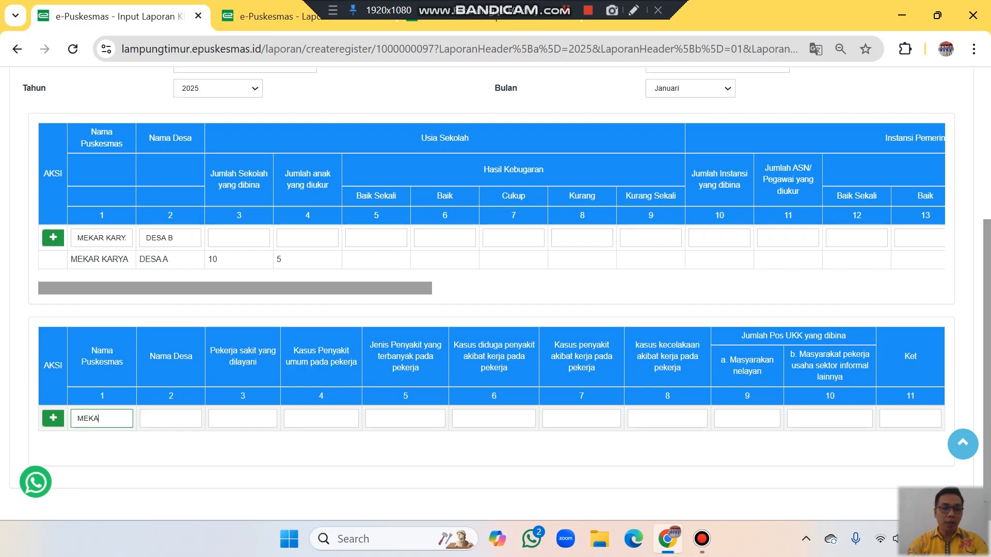
text(R KARYA)
key(Tab)
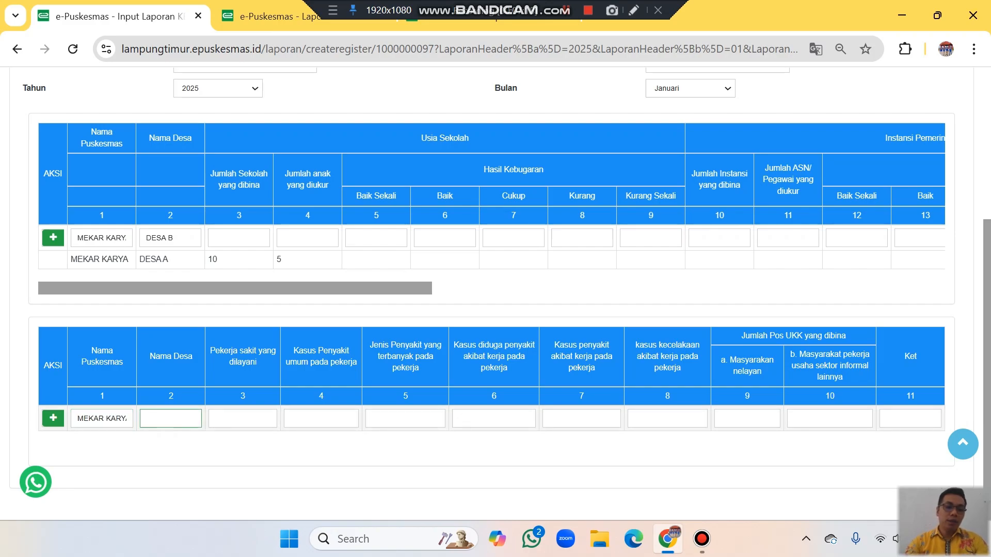
text(DESA A)
key(Tab)
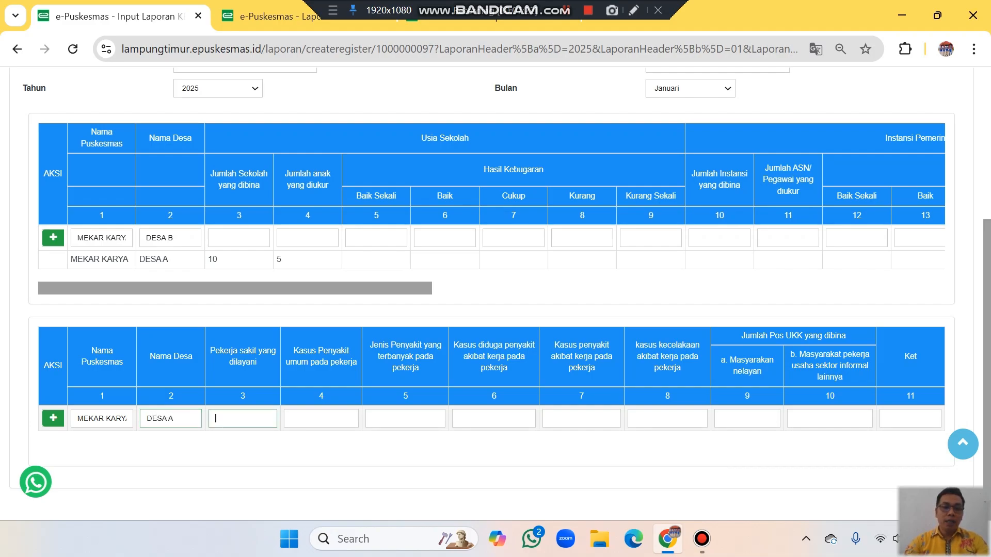
text(5)
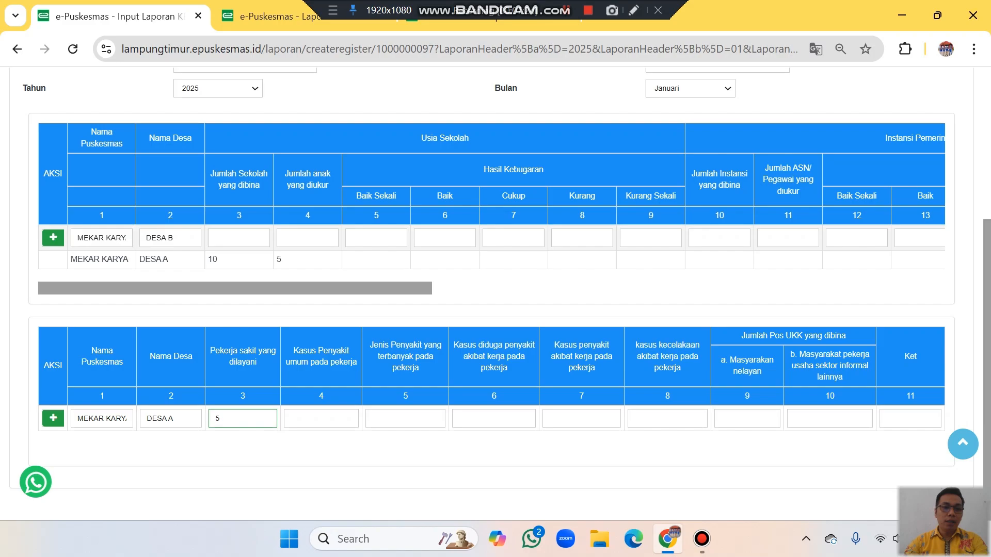
Set DESA B's Jumlah Sekolah yang dibina to 5 and Jumlah anak yang diukur to 2, and add the upper and lower tables' entry rows
click(239, 237)
text(5)
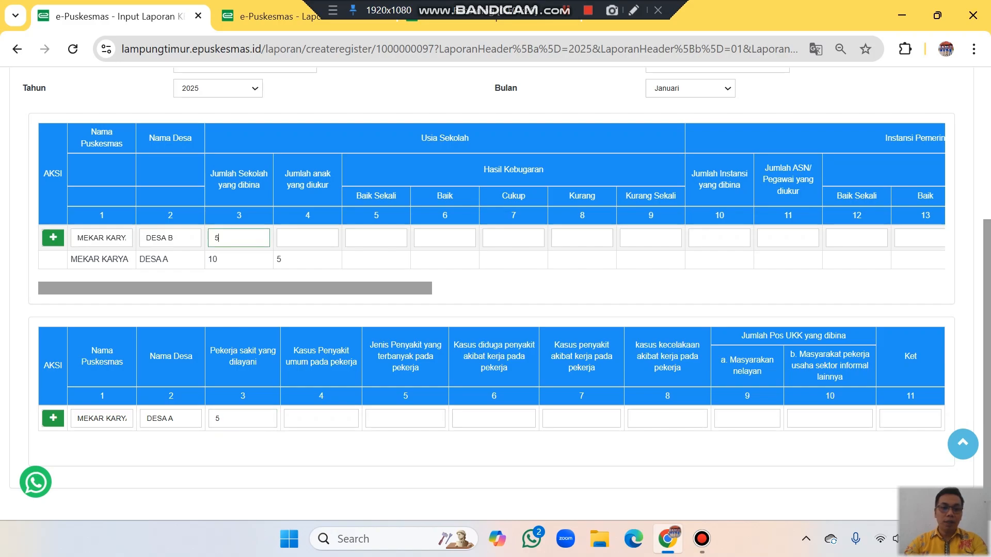
key(Tab)
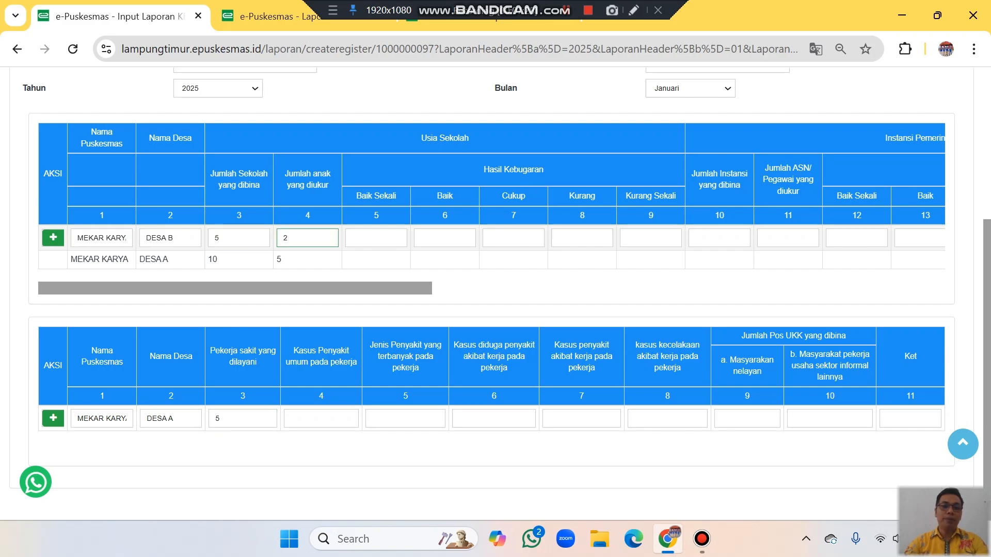
click(331, 309)
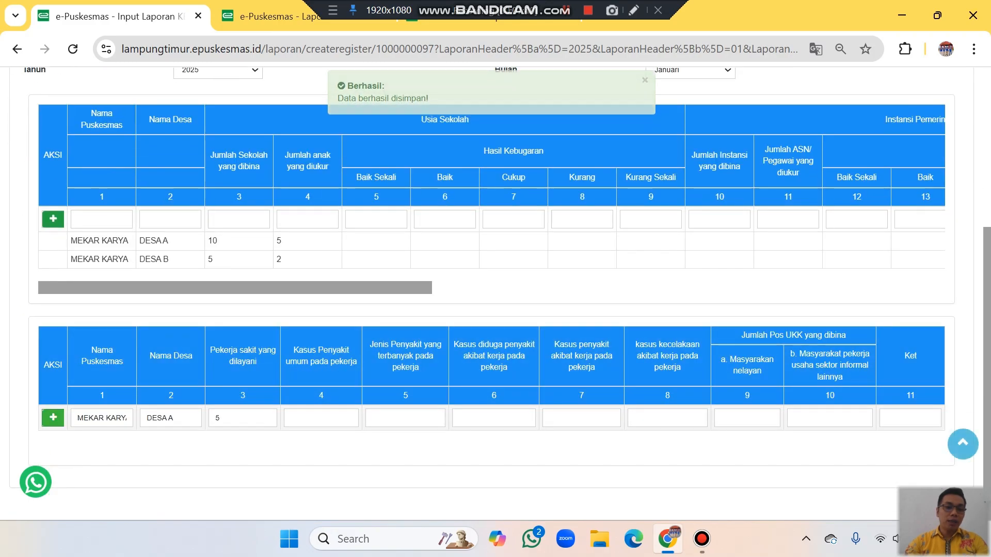
click(53, 418)
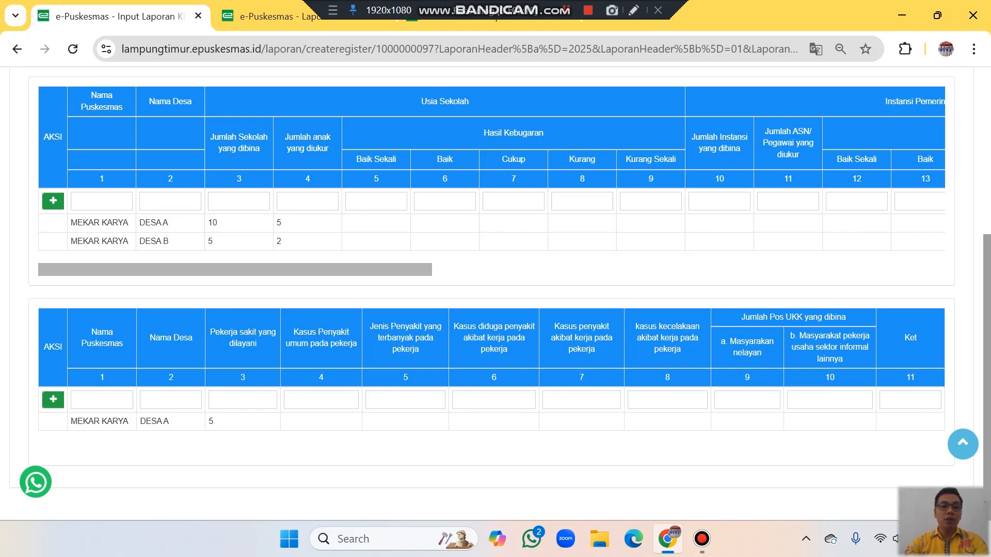
click(634, 10)
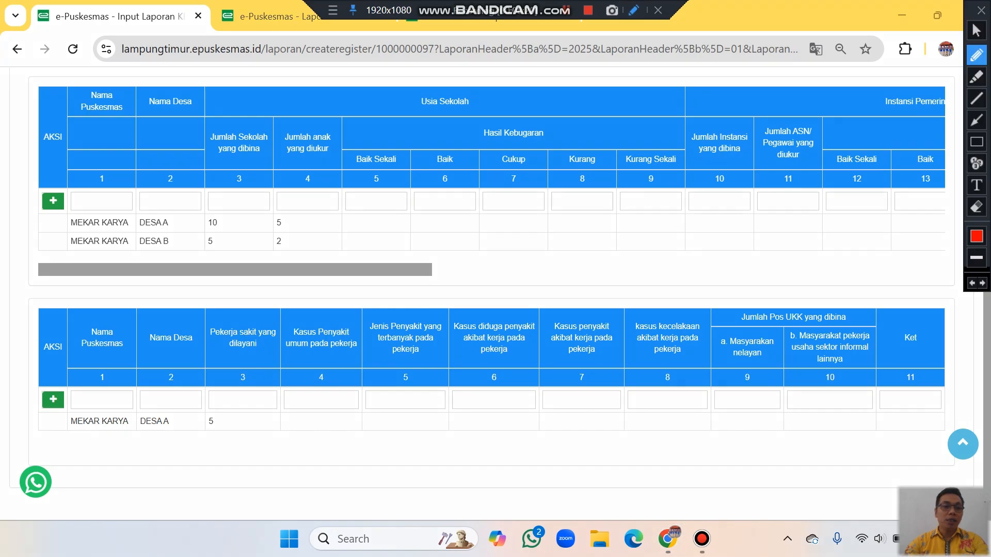
mouse_move(18, 223)
mouse_down()
mouse_move(52, 221)
mouse_move(34, 232)
mouse_up()
mouse_move(33, 238)
mouse_down()
mouse_move(35, 252)
mouse_move(52, 245)
mouse_move(34, 253)
mouse_up()
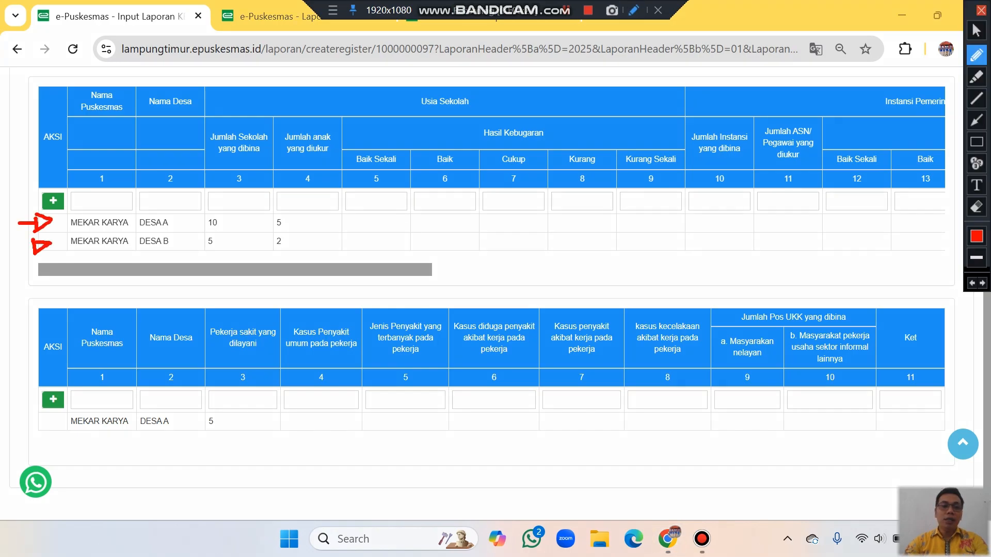
click(981, 10)
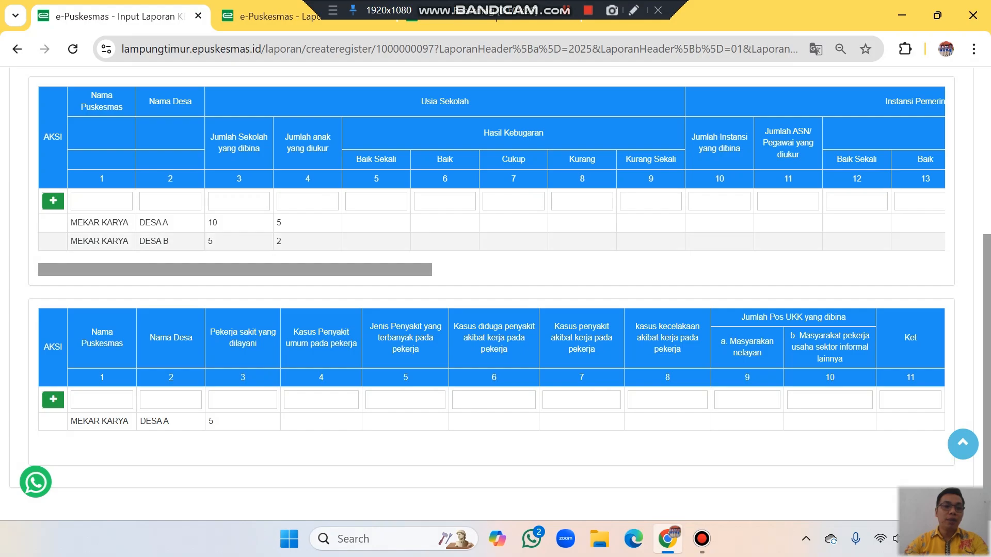
Delete the MEKAR KARYA DESA B row from the upper table
click(123, 241)
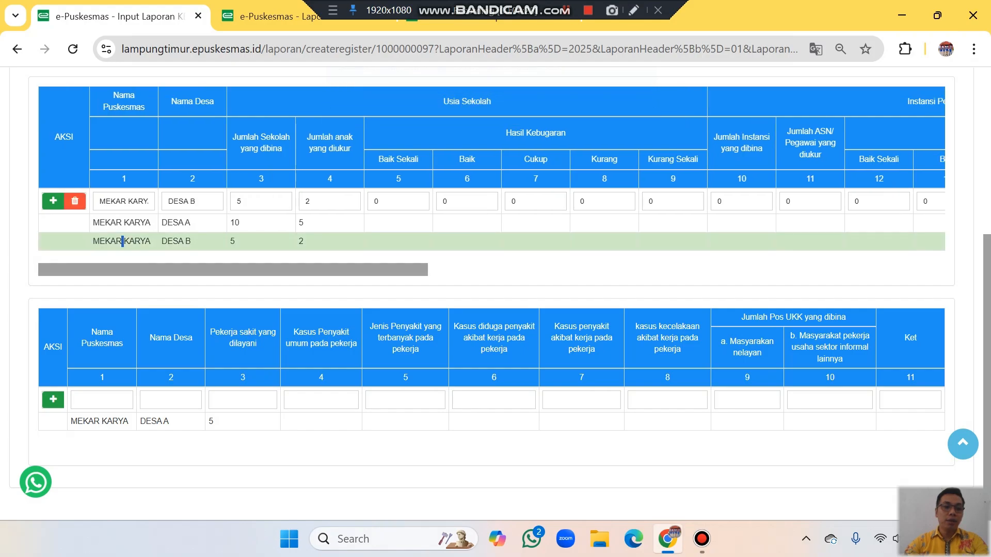
click(633, 10)
mouse_move(145, 137)
mouse_down()
mouse_move(93, 166)
mouse_move(84, 185)
mouse_move(81, 168)
mouse_move(52, 189)
mouse_up()
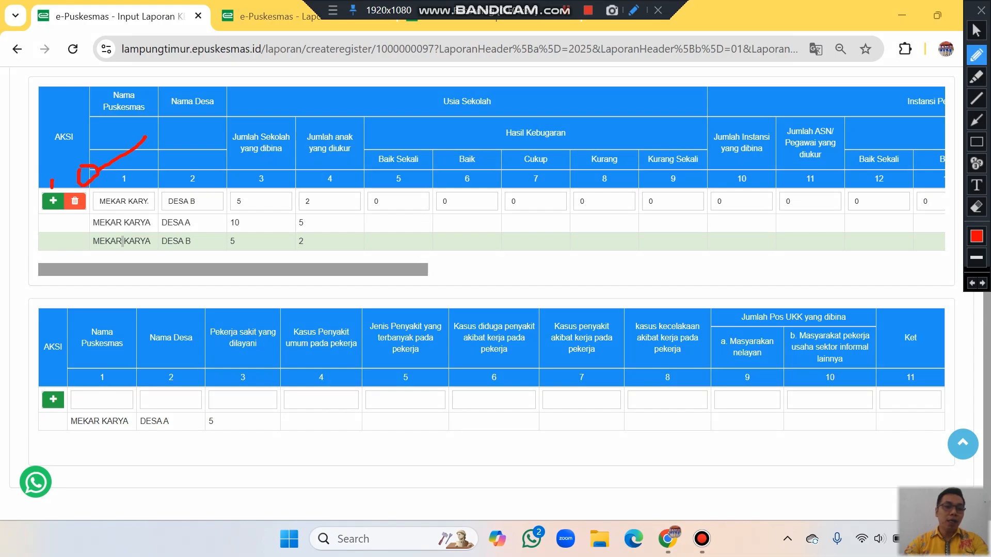
click(981, 10)
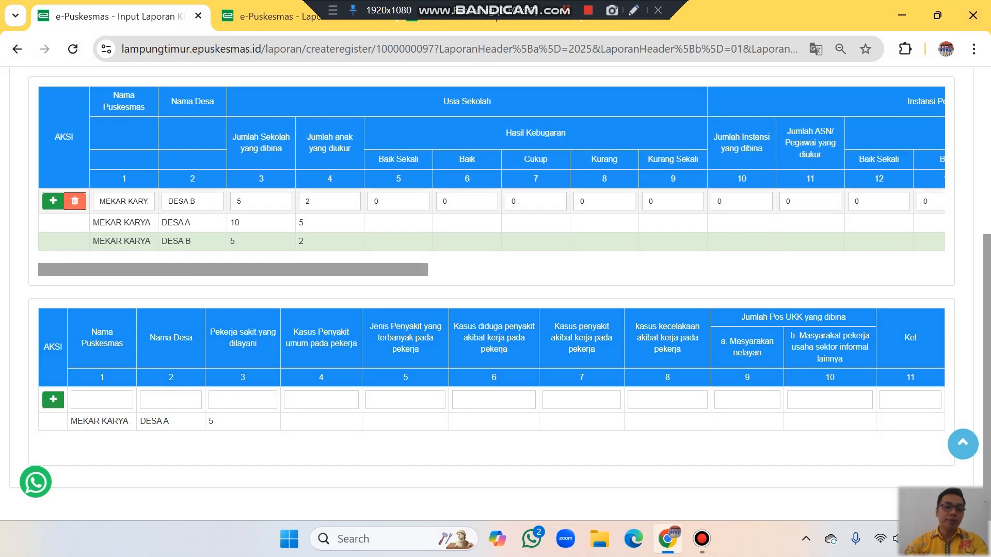
scroll(491, 294, down, 4)
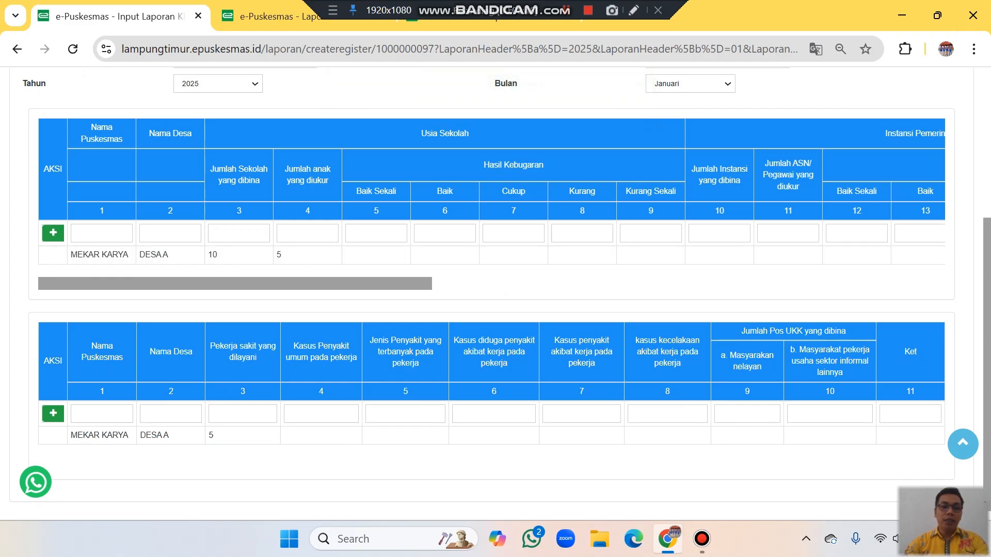
Open the Kirim Report page from the monthly reports and agree to leave the Kesehatan Olah Raga form
scroll(495, 293, up, 3)
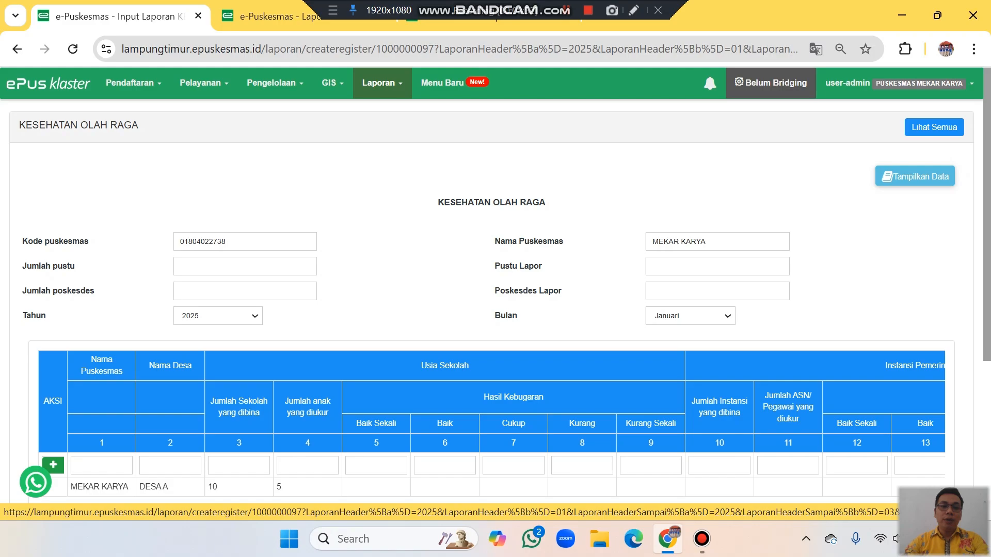
click(382, 83)
scroll(402, 200, down, 4)
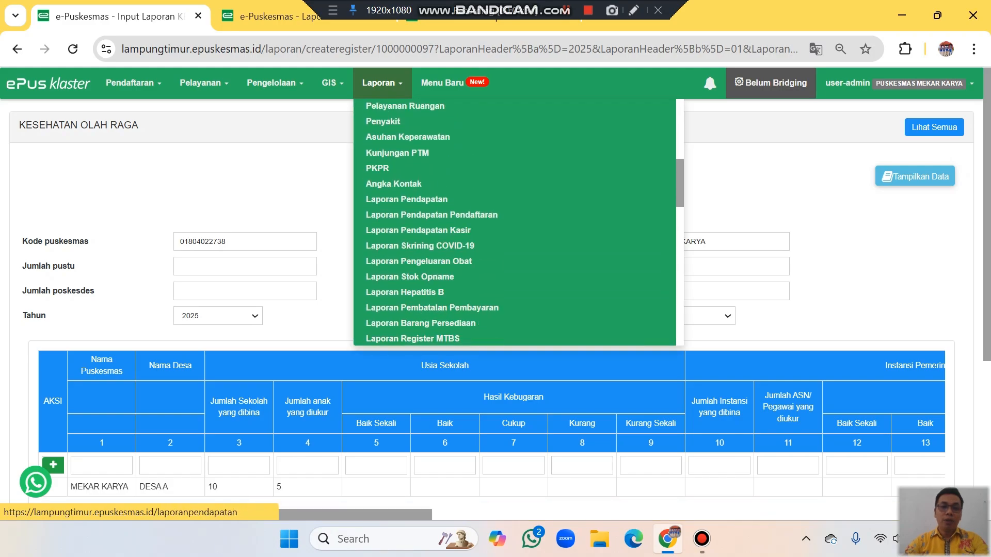
scroll(403, 199, down, 5)
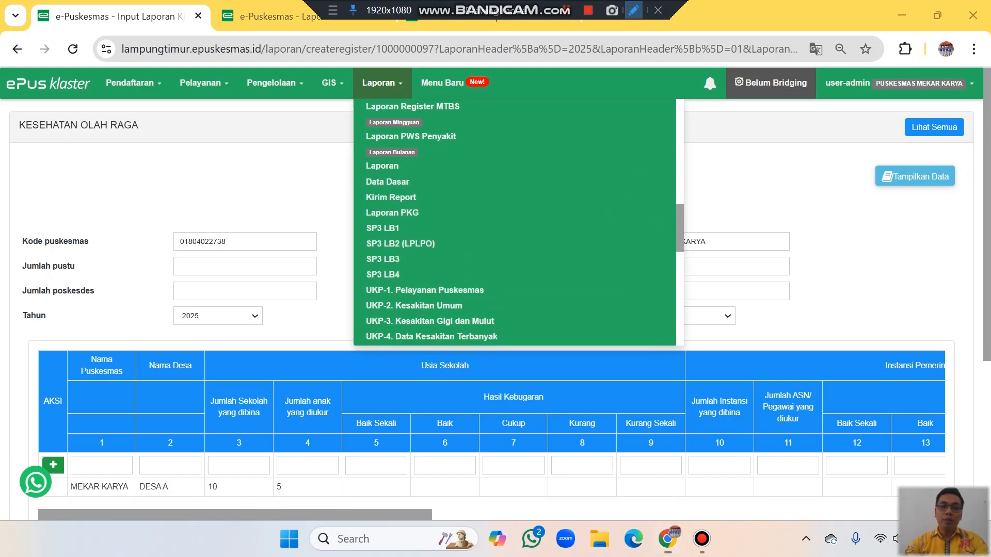
mouse_move(466, 182)
mouse_down()
mouse_move(422, 205)
mouse_move(436, 205)
mouse_up()
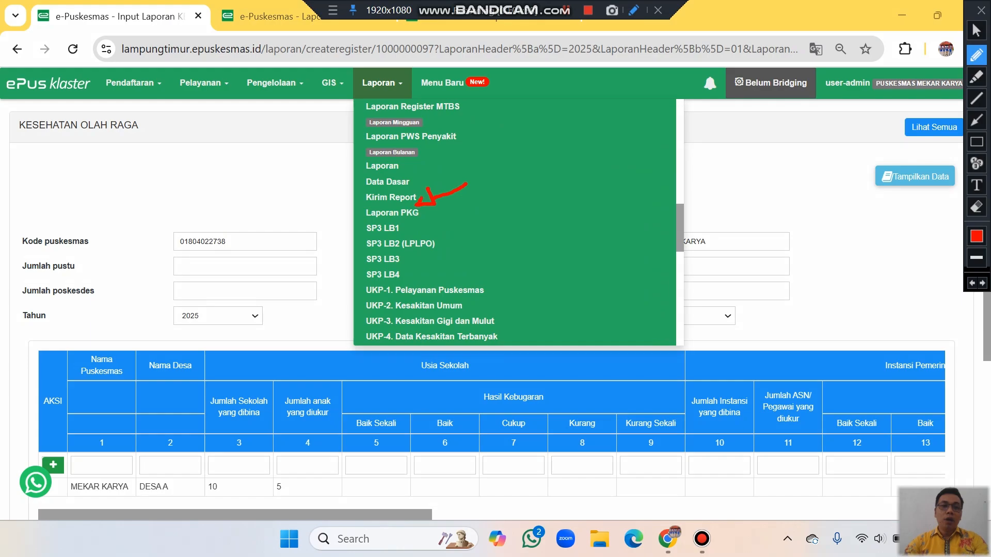
mouse_move(344, 192)
mouse_down()
mouse_move(435, 198)
mouse_move(357, 214)
mouse_move(353, 195)
mouse_up()
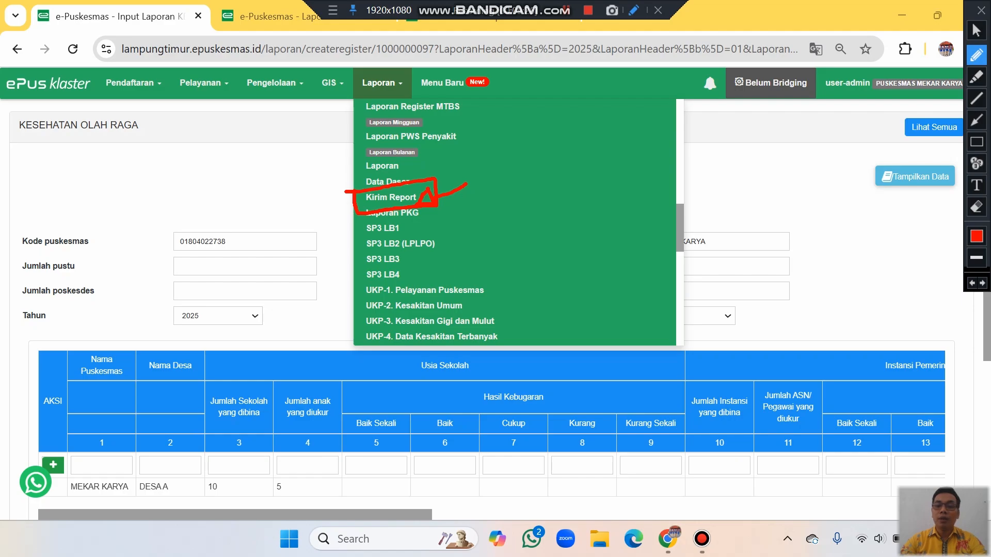
click(981, 9)
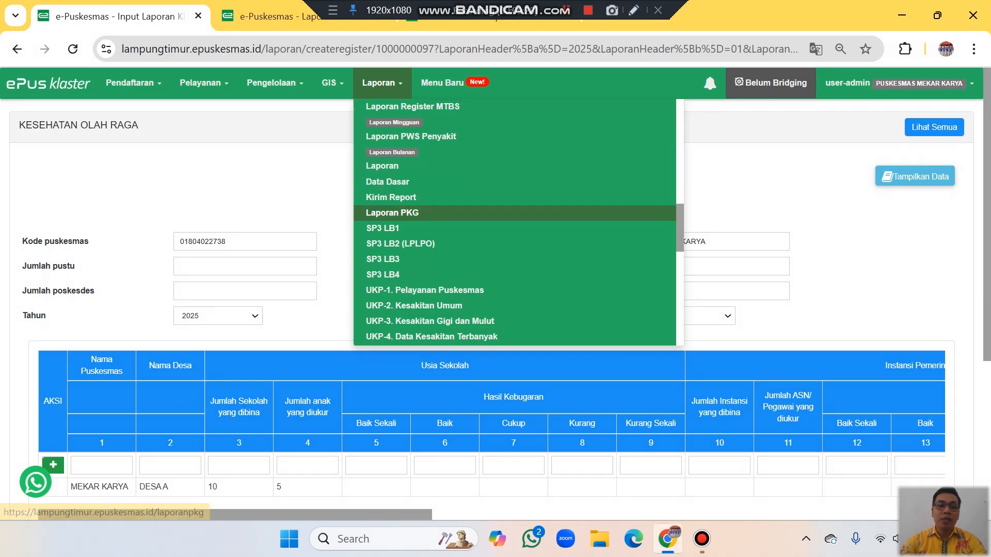
click(391, 197)
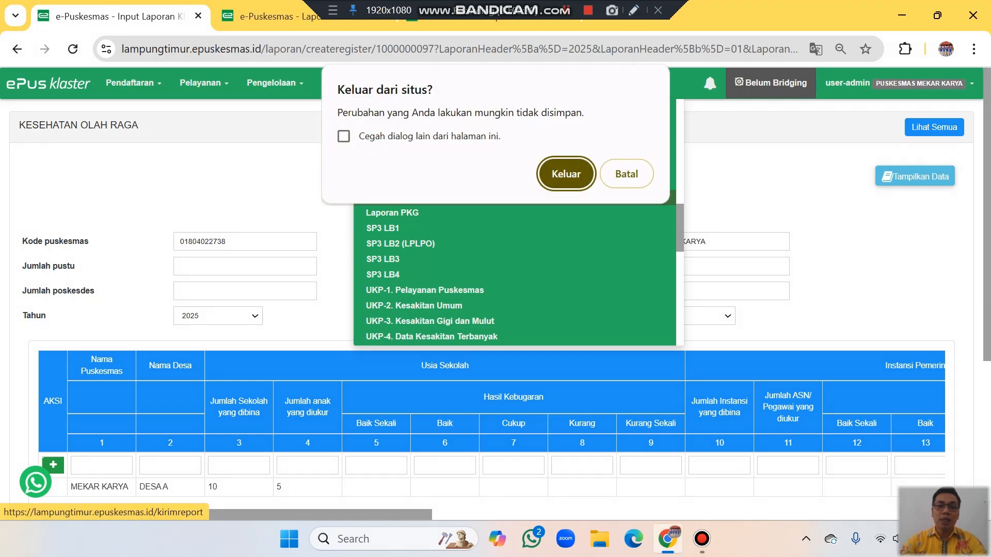
click(568, 170)
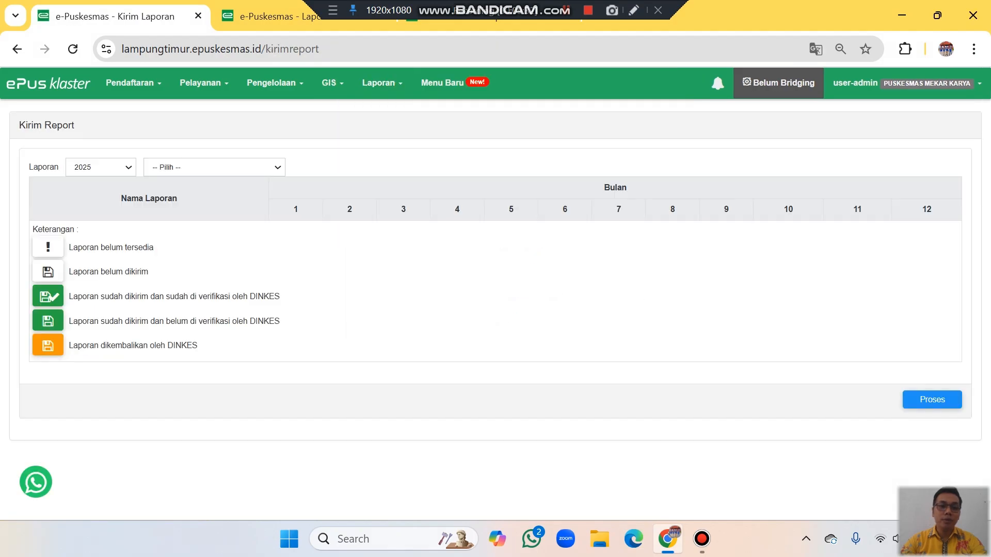
Show the 2025 sending status of the PROGRAM KESJAOR reports
click(633, 10)
mouse_move(16, 153)
mouse_down()
mouse_move(97, 145)
mouse_move(260, 180)
mouse_move(23, 190)
mouse_up()
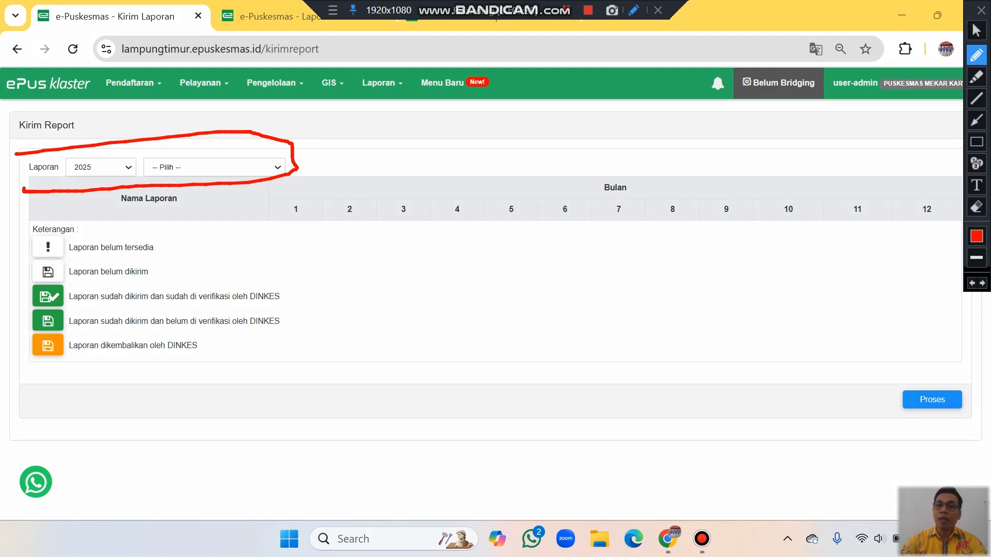
click(981, 10)
click(215, 167)
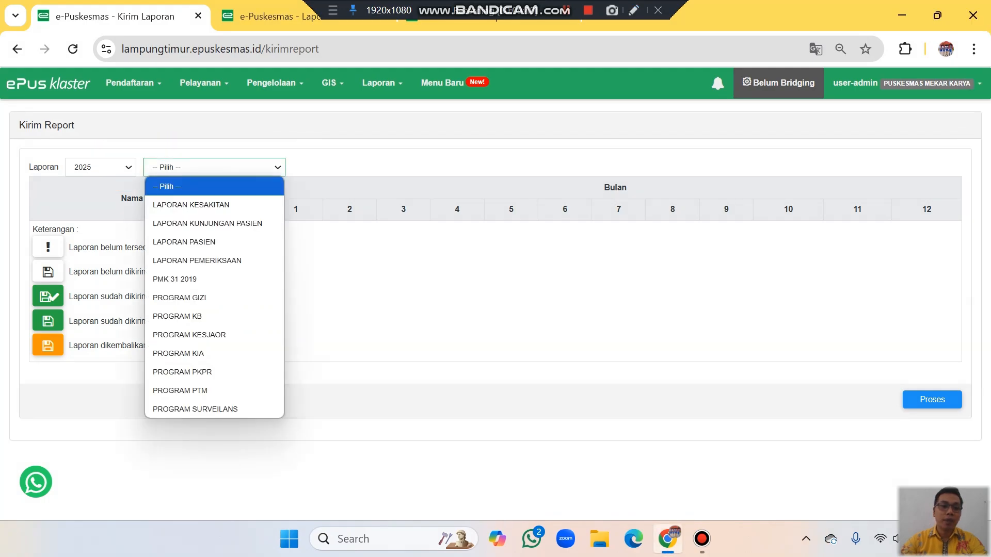
click(207, 335)
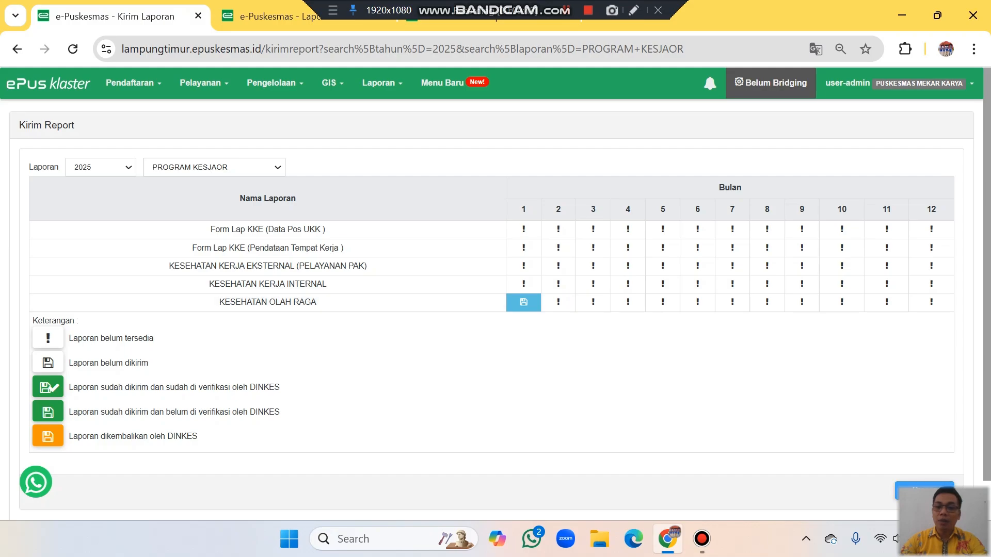
click(633, 10)
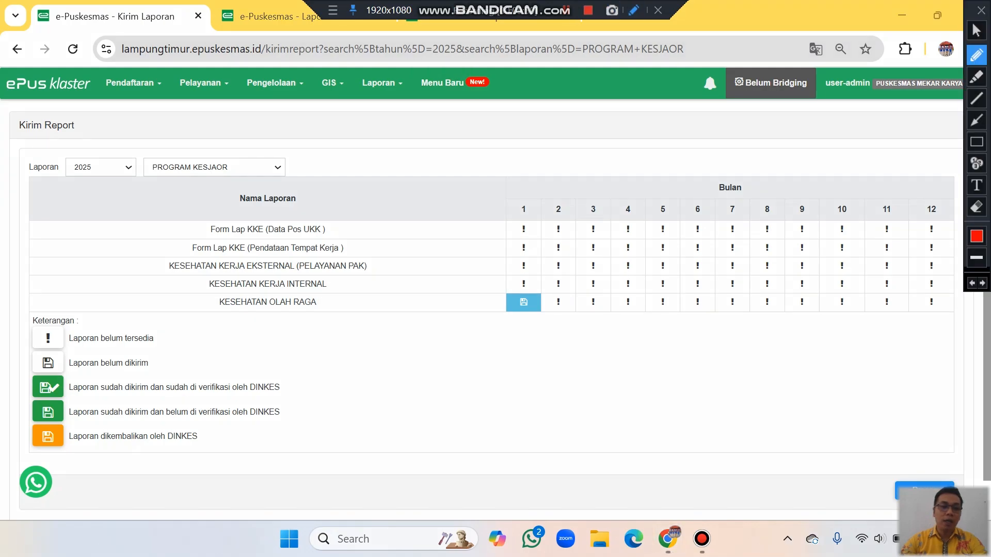
mouse_move(88, 398)
mouse_down()
mouse_move(25, 418)
mouse_move(47, 382)
mouse_up()
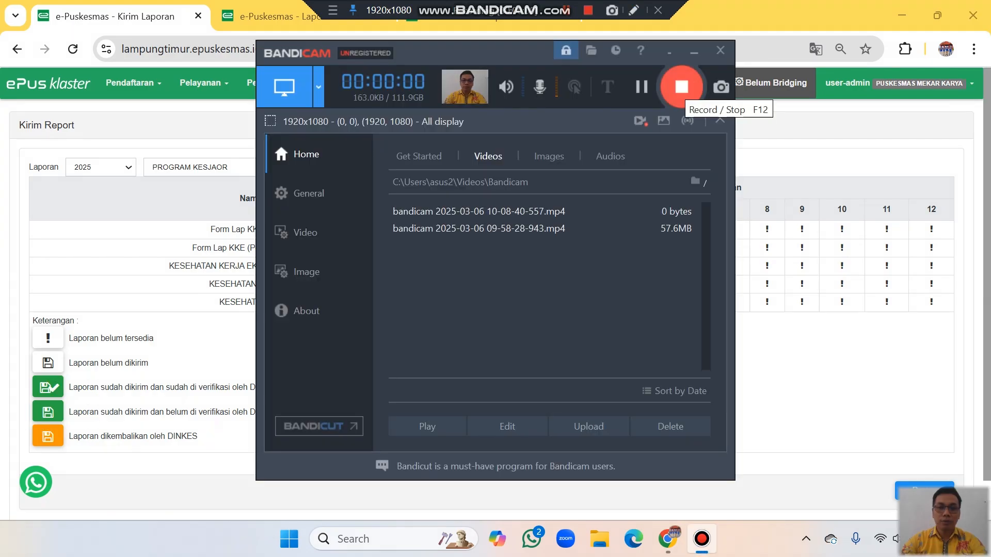
click(694, 51)
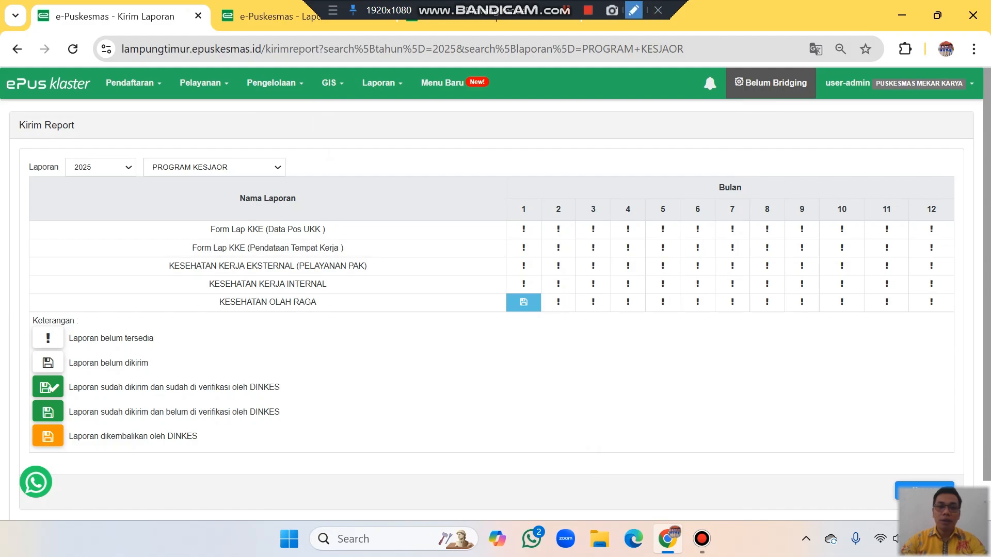
click(633, 11)
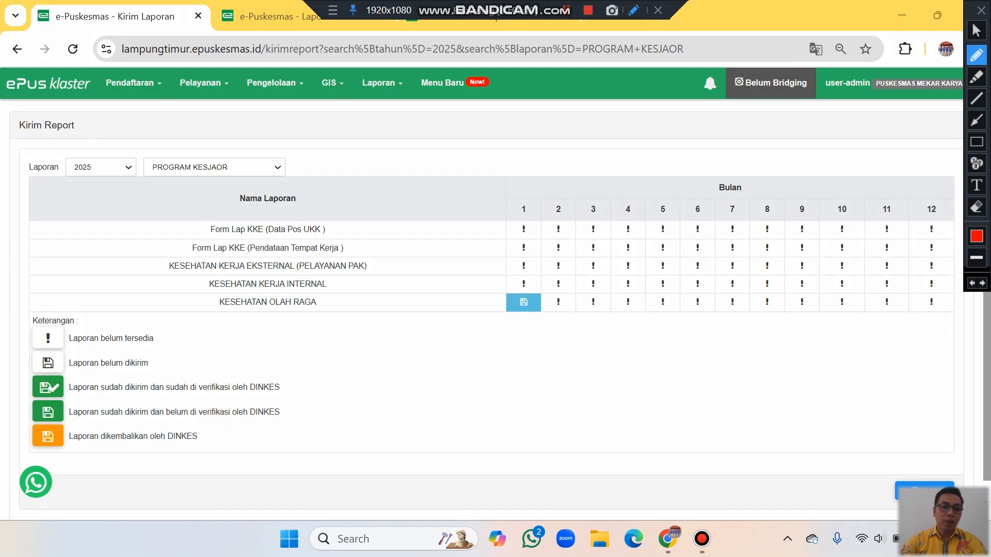
drag(181, 230, 188, 247)
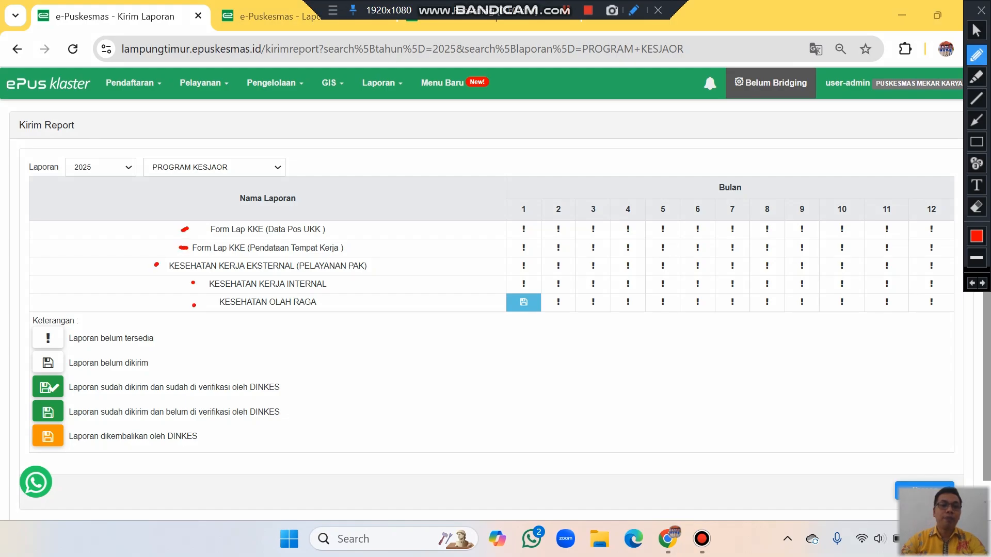
mouse_move(350, 230)
mouse_down()
mouse_move(406, 237)
mouse_move(408, 283)
mouse_move(348, 291)
mouse_up()
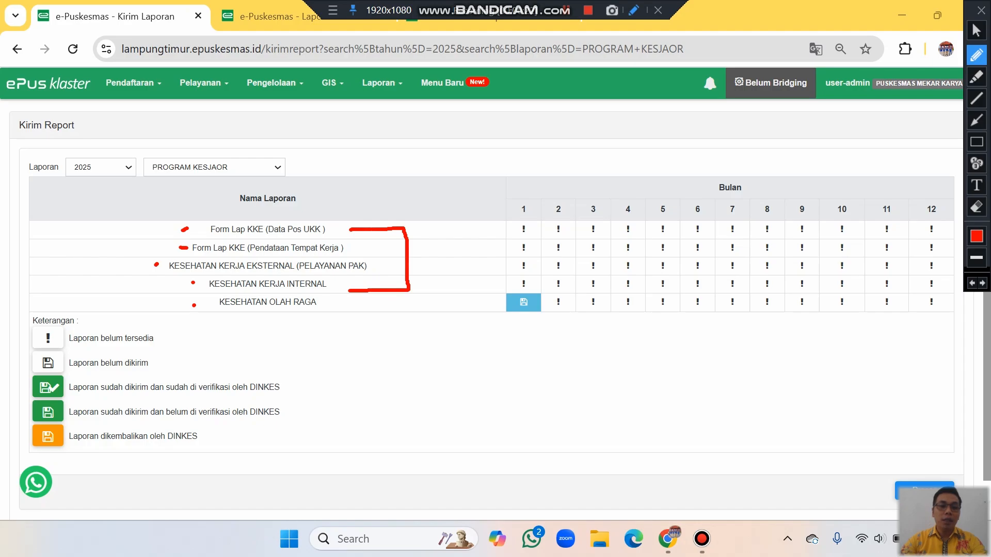
mouse_move(332, 306)
mouse_down()
mouse_move(312, 292)
mouse_move(213, 285)
mouse_move(294, 326)
mouse_move(330, 305)
mouse_up()
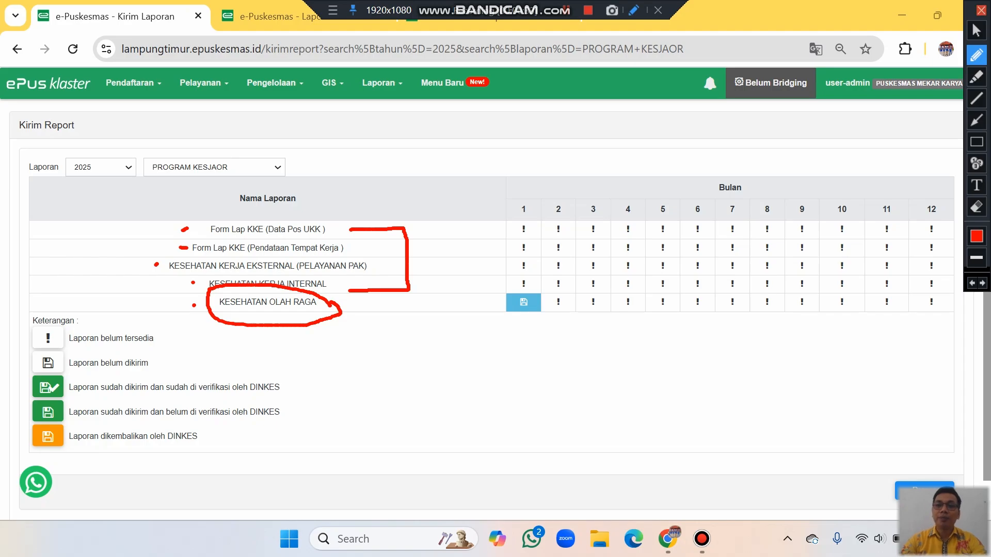
click(981, 10)
Go to the monthly Laporan overview and open PROGRAM KESJAOR's KESEHATAN KERJA EKSTERNAL (PELAYANAN PAK) report in a new tab
mouse_move(382, 83)
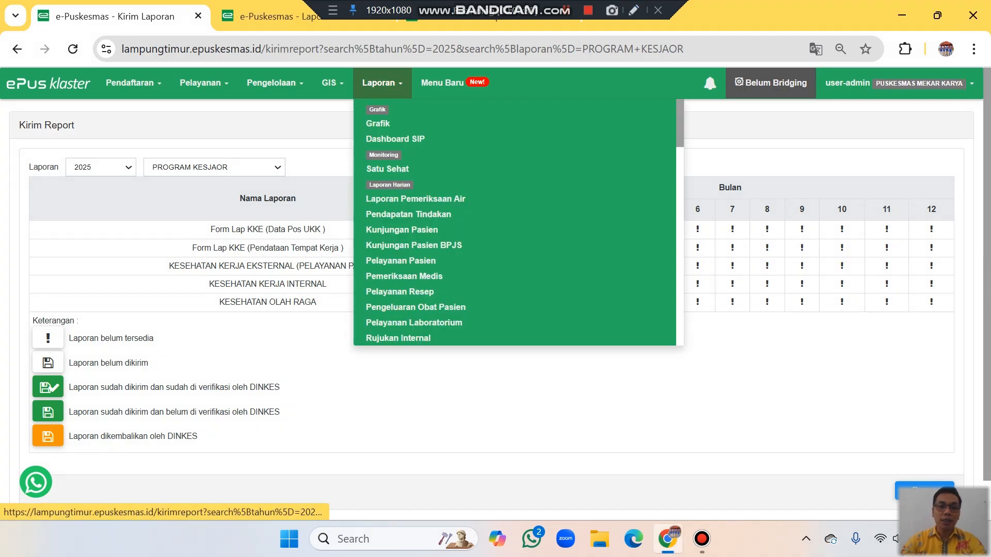
scroll(408, 229, down, 1)
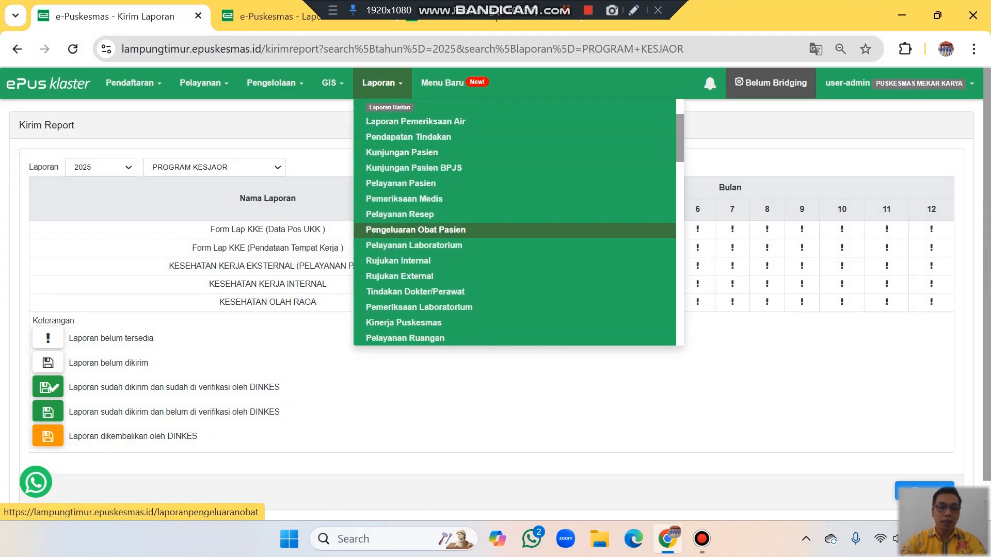
scroll(407, 229, down, 6)
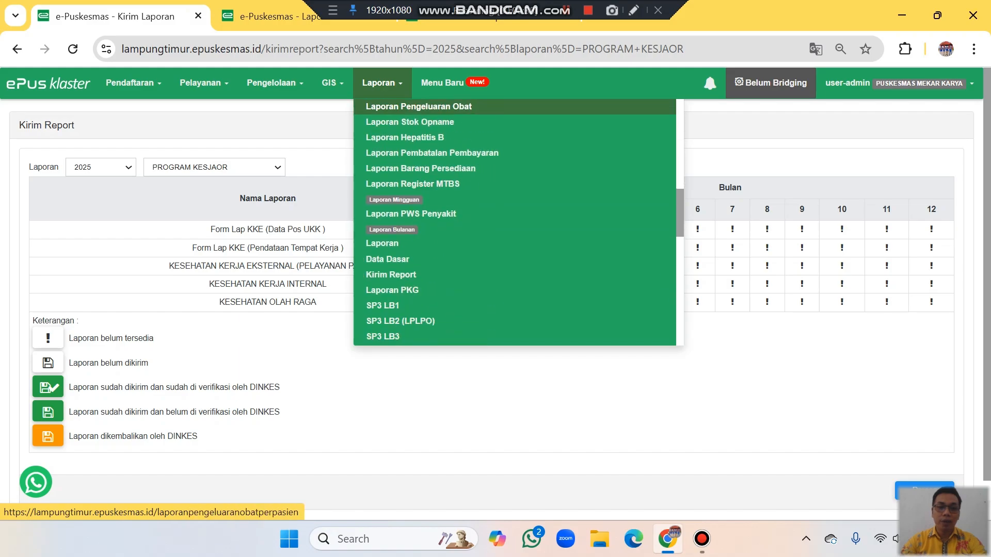
click(382, 243)
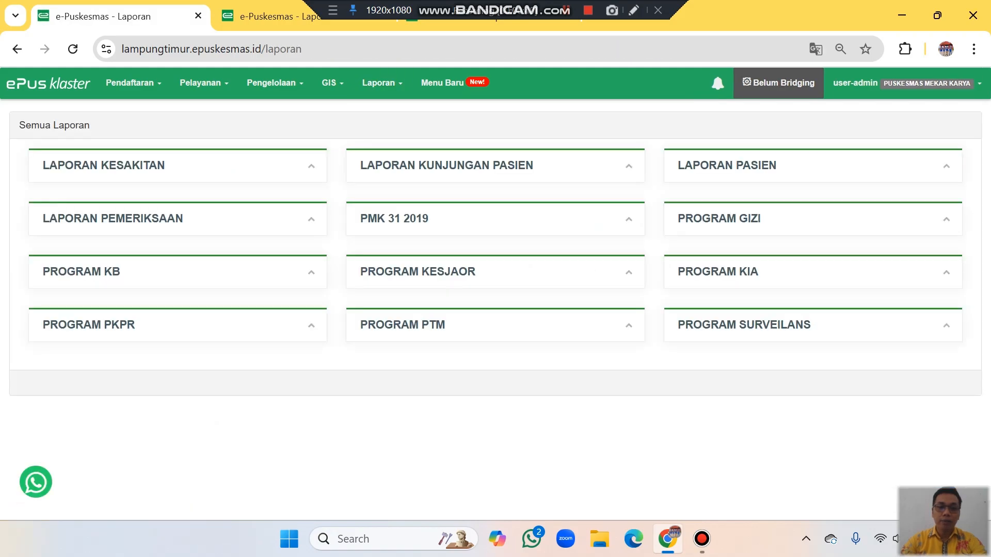
click(628, 273)
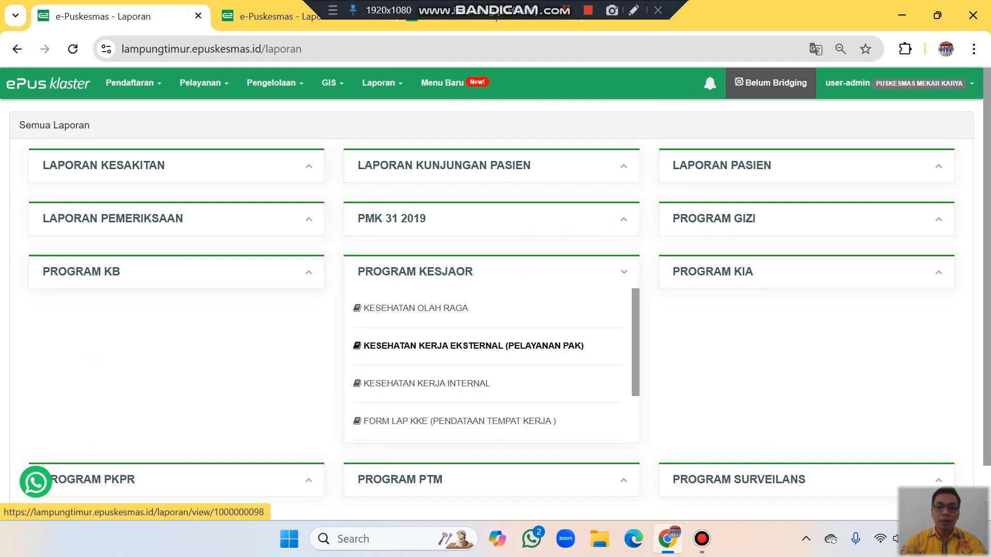
right_click(454, 343)
click(495, 173)
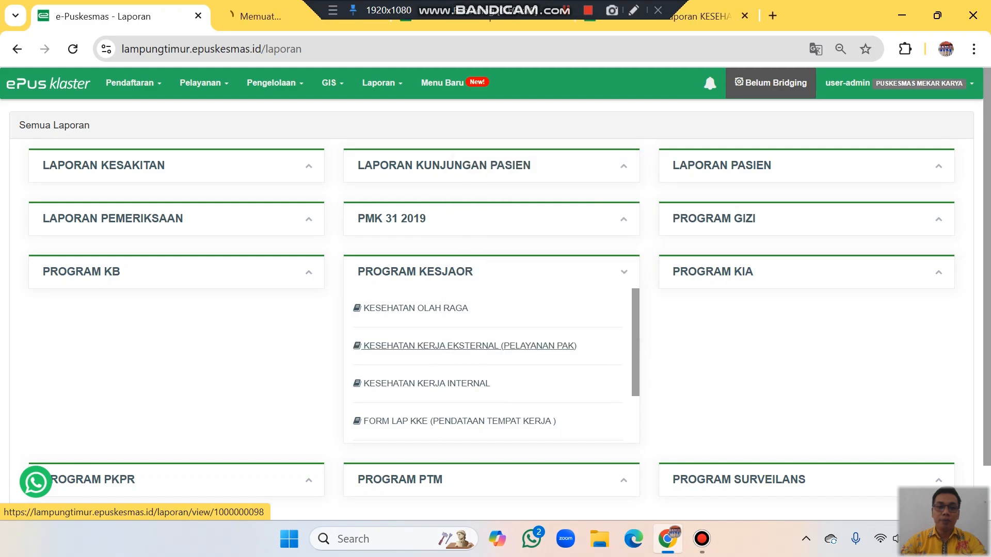
Open the data input form of the KESEHATAN KERJA EKSTERNAL (PELAYANAN PAK) report and set its month to Januari
click(277, 16)
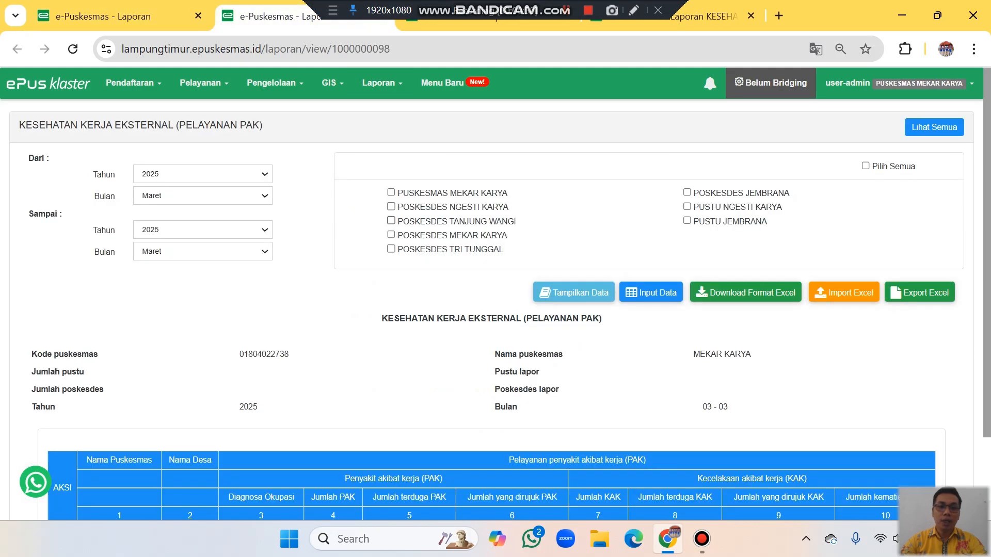
scroll(491, 309, down, 3)
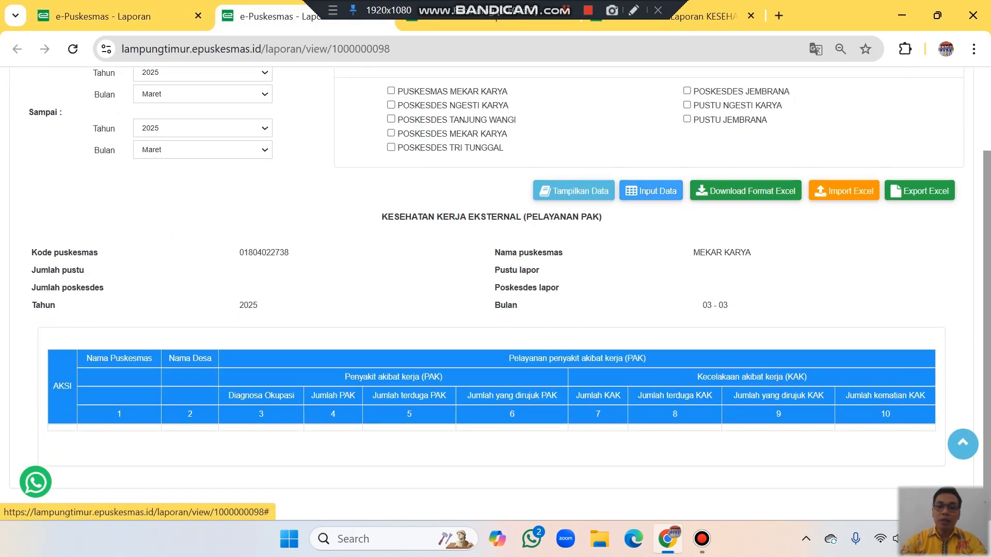
click(650, 191)
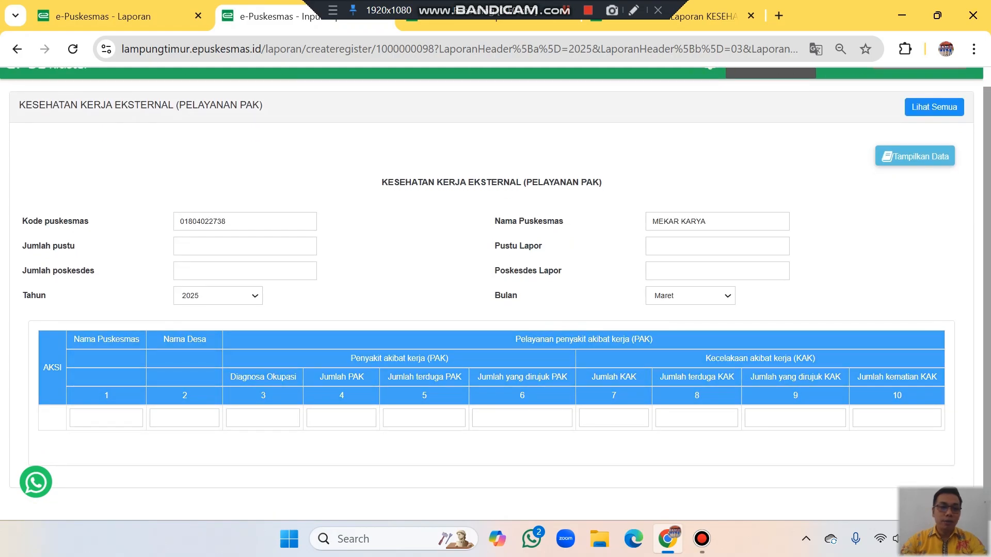
click(708, 296)
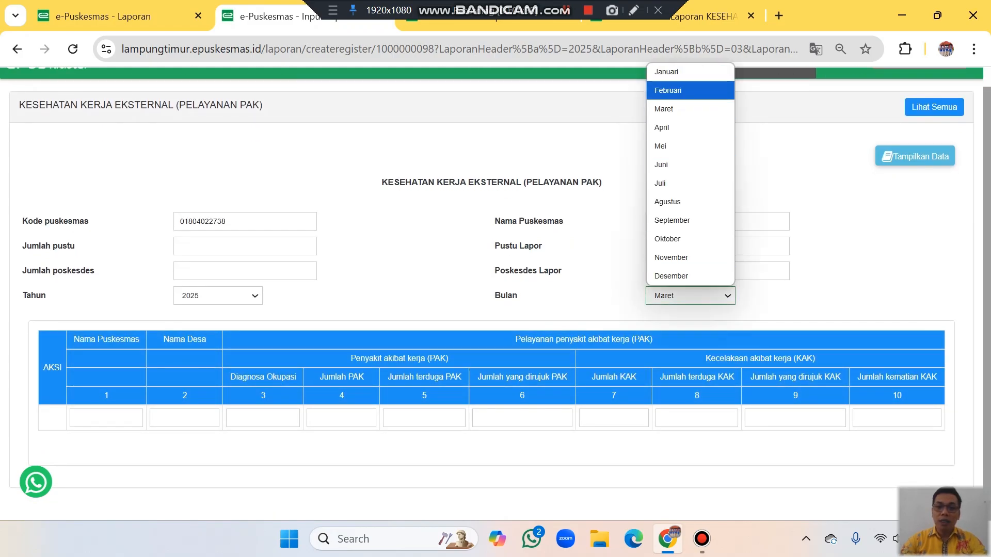
click(708, 72)
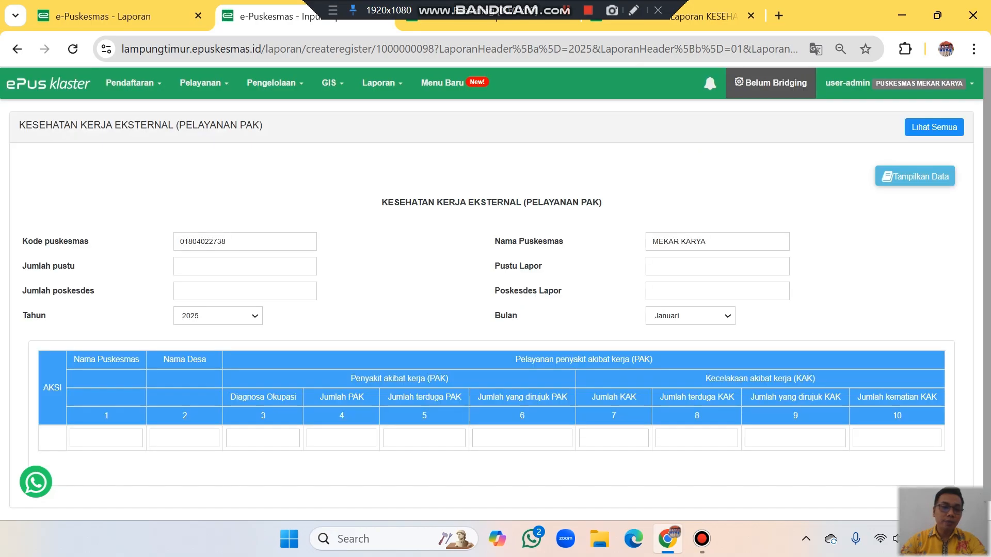
scroll(491, 293, down, 1)
click(106, 418)
click(185, 418)
click(262, 418)
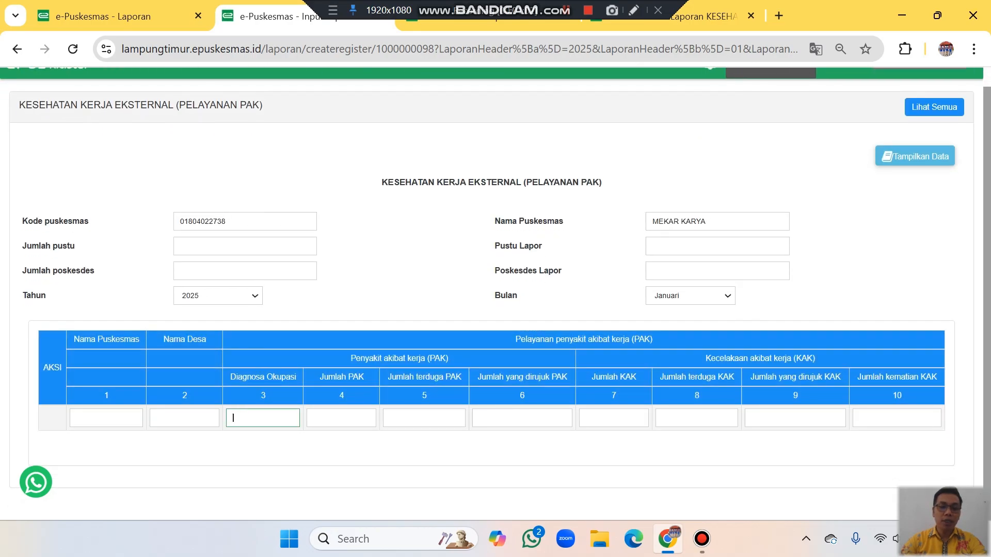
click(424, 418)
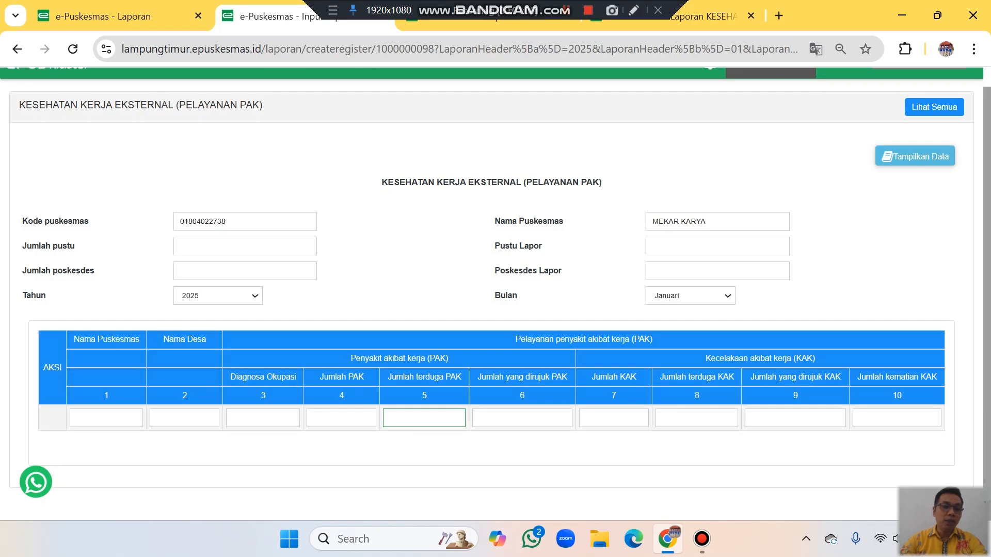
click(439, 430)
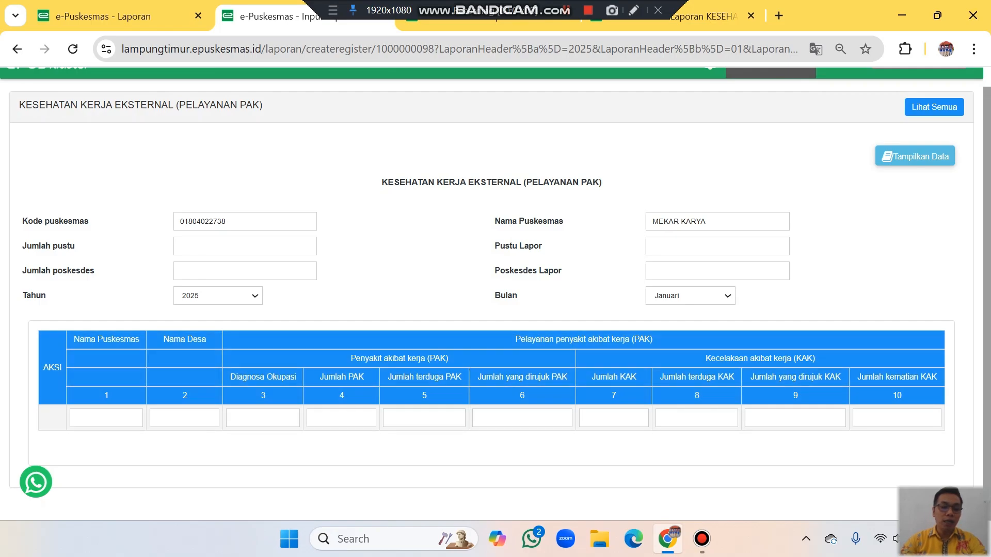
Set Jumlah pustu to 1 in the KESEHATAN KERJA EKSTERNAL (PELAYANAN PAK) form's header and save the entry
click(245, 246)
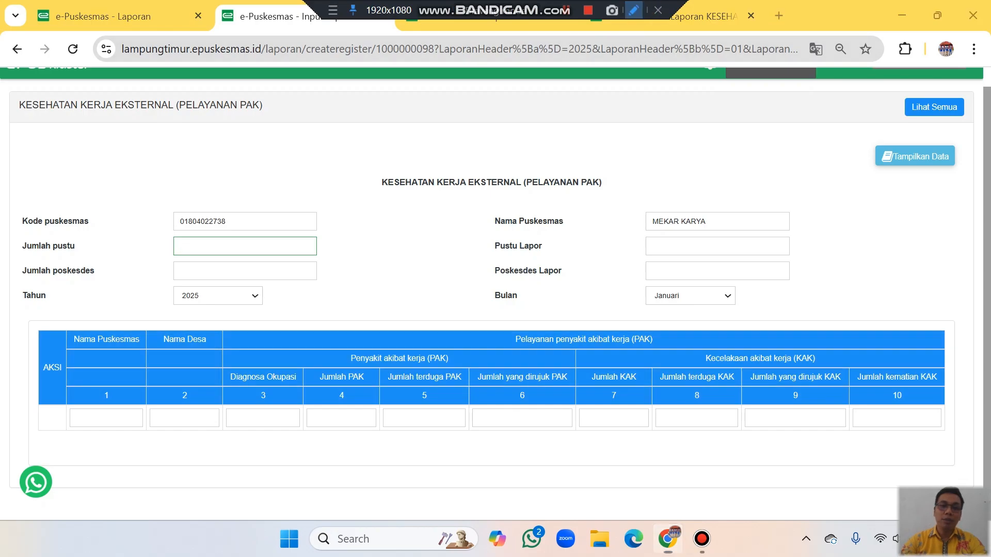
click(633, 10)
drag(88, 407, 40, 374)
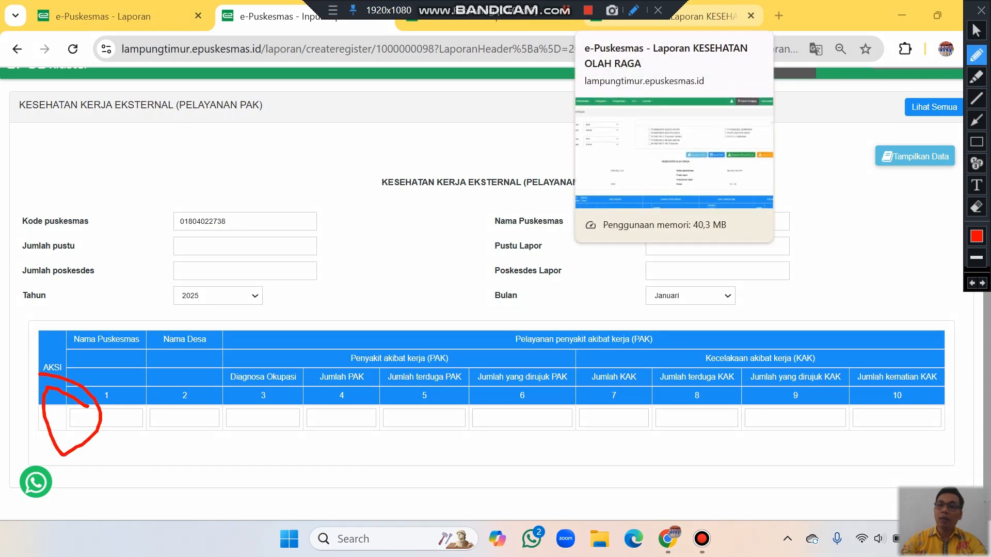
click(981, 10)
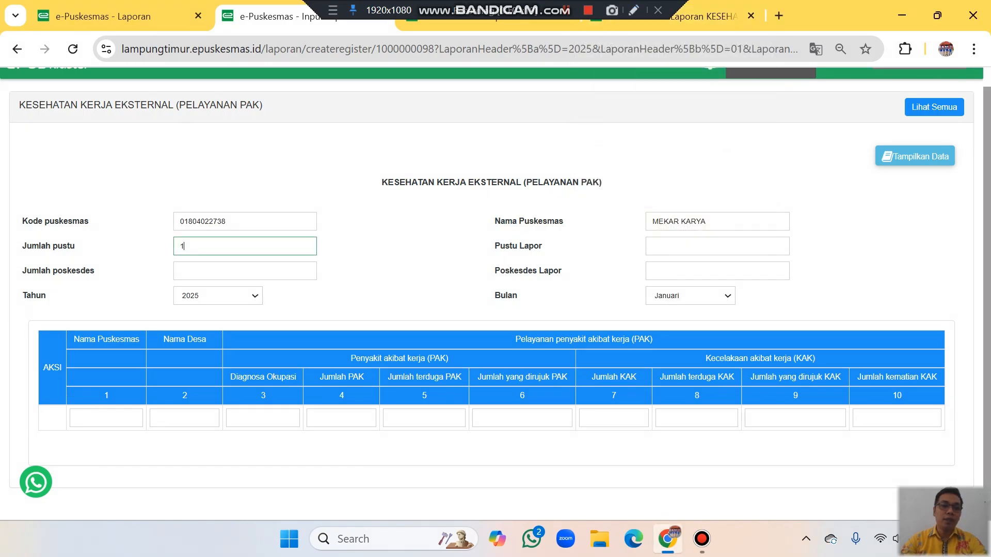
key(Tab)
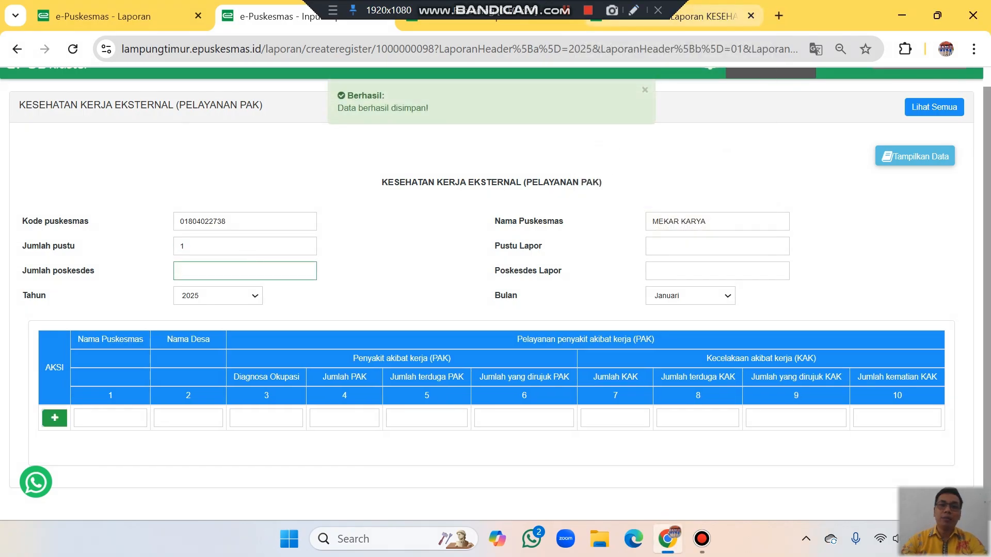
click(633, 10)
mouse_move(63, 398)
mouse_down()
mouse_move(126, 405)
mouse_move(657, 387)
mouse_move(955, 399)
mouse_move(676, 434)
mouse_move(108, 442)
mouse_move(67, 402)
mouse_up()
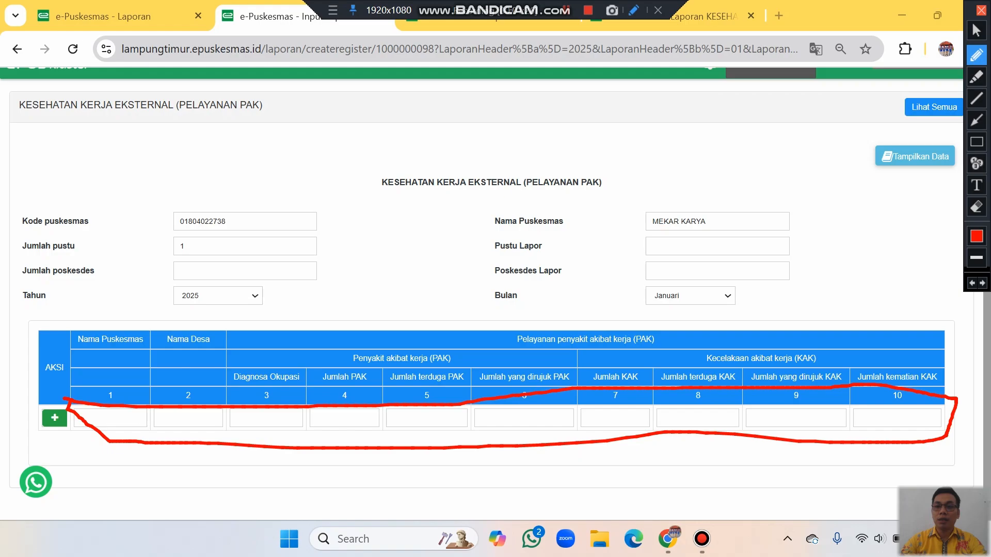
click(980, 10)
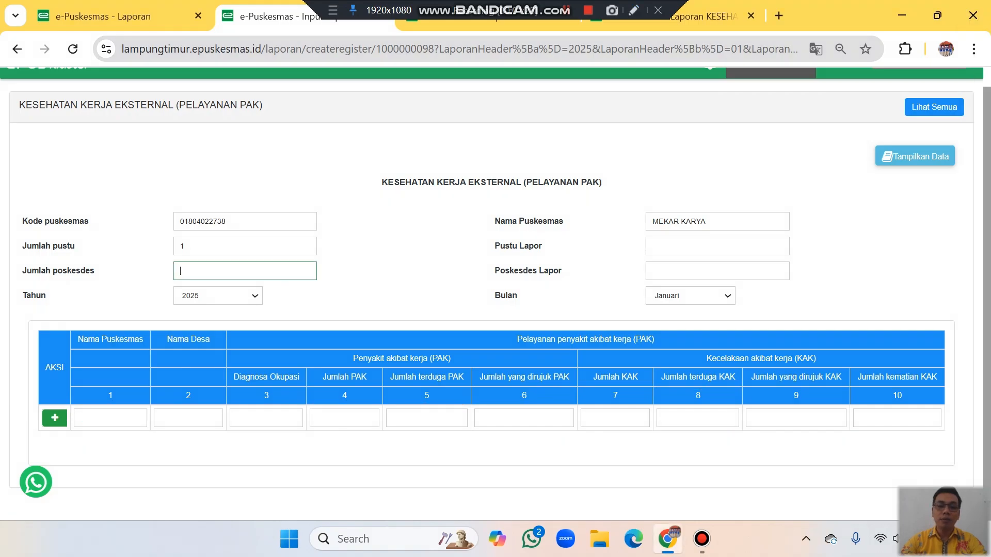
scroll(492, 293, up, 1)
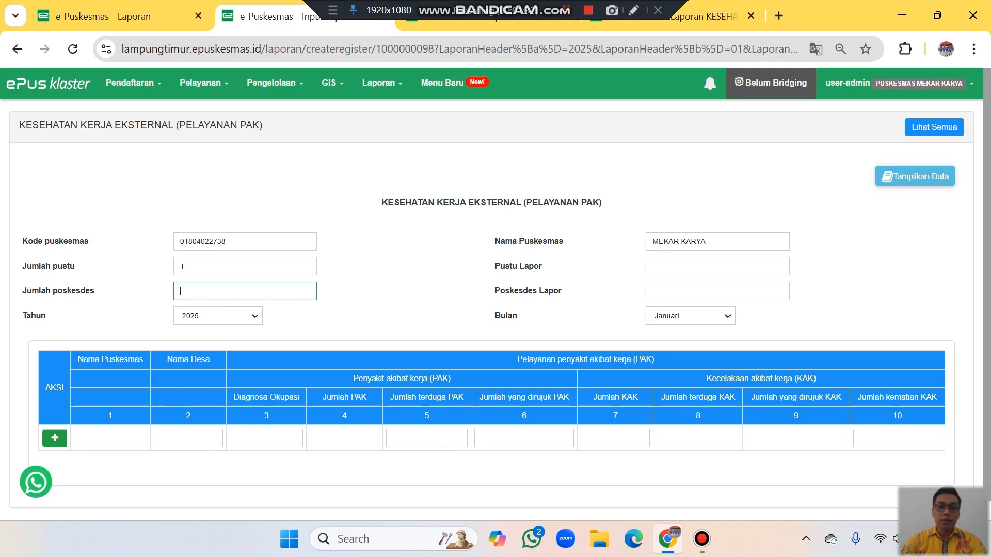
click(566, 10)
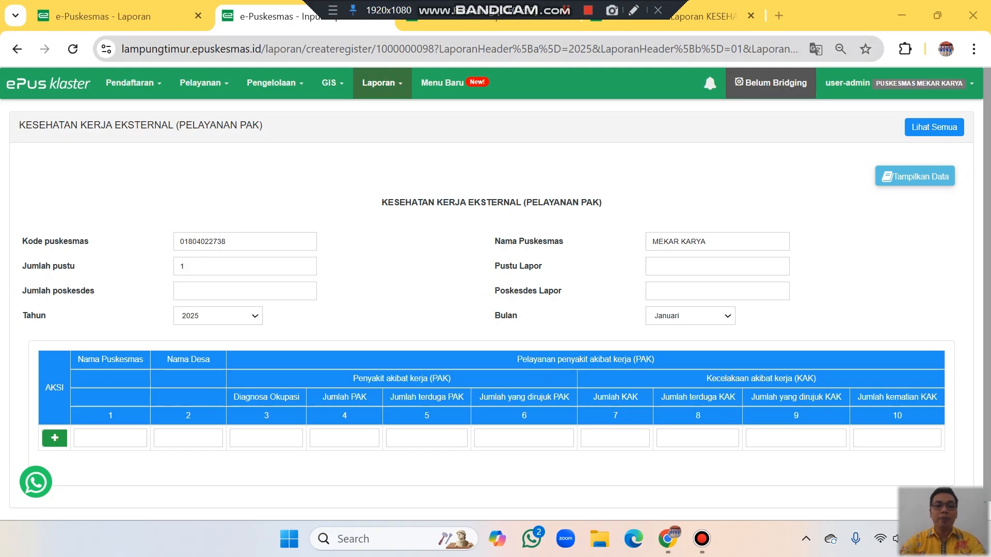
Leave the form for the monthly Laporan overview and open PROGRAM KESJAOR's KESEHATAN OLAH RAGA report
click(378, 83)
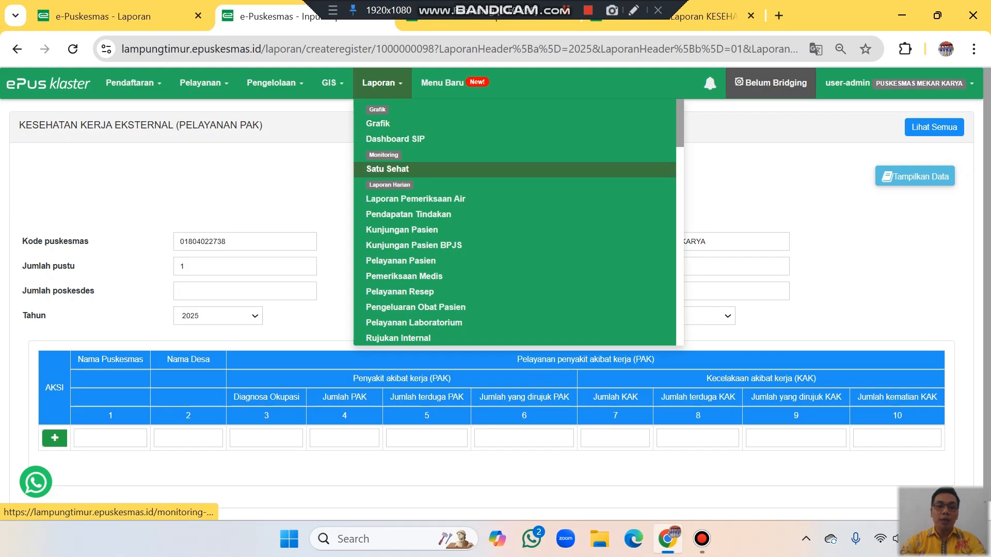
scroll(392, 171, down, 5)
scroll(393, 256, down, 3)
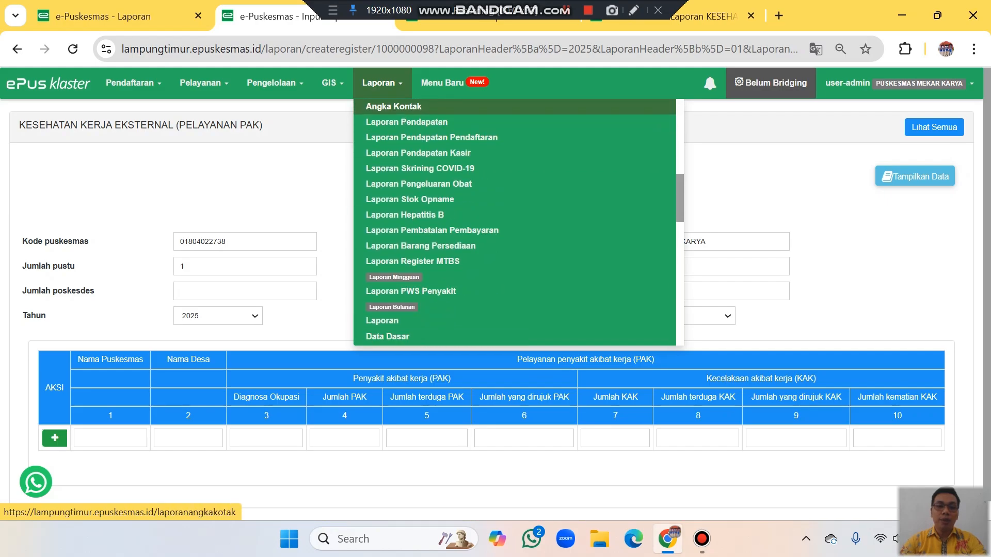
click(381, 320)
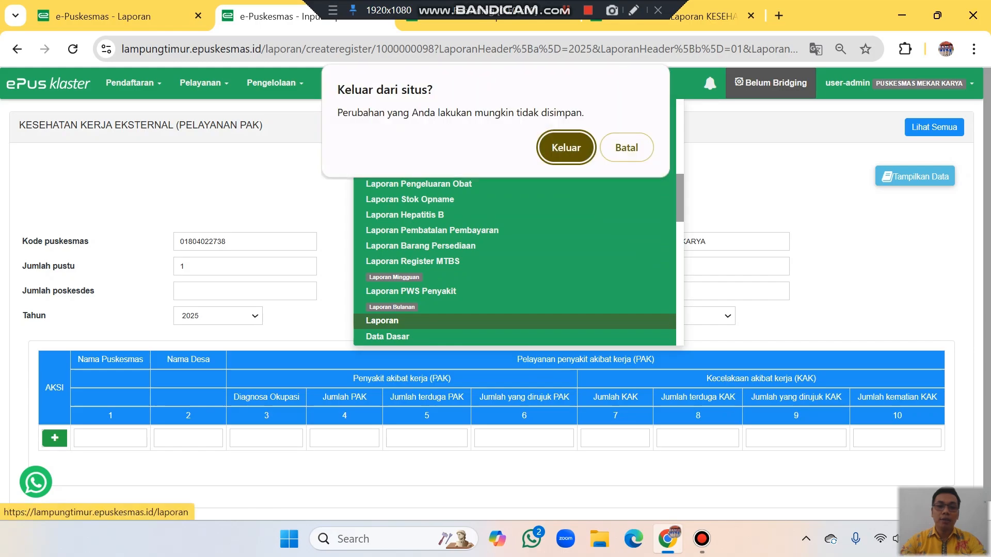
key(Return)
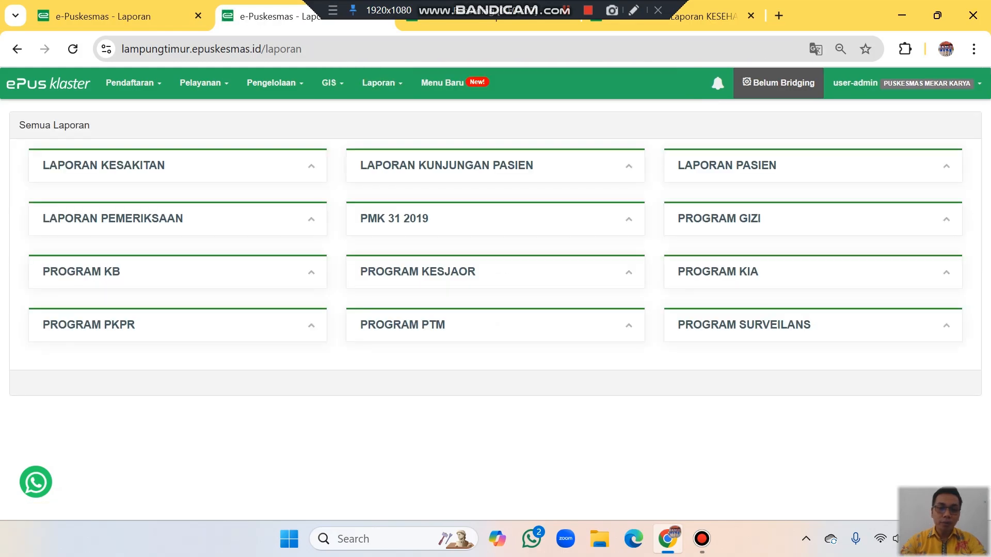
click(417, 272)
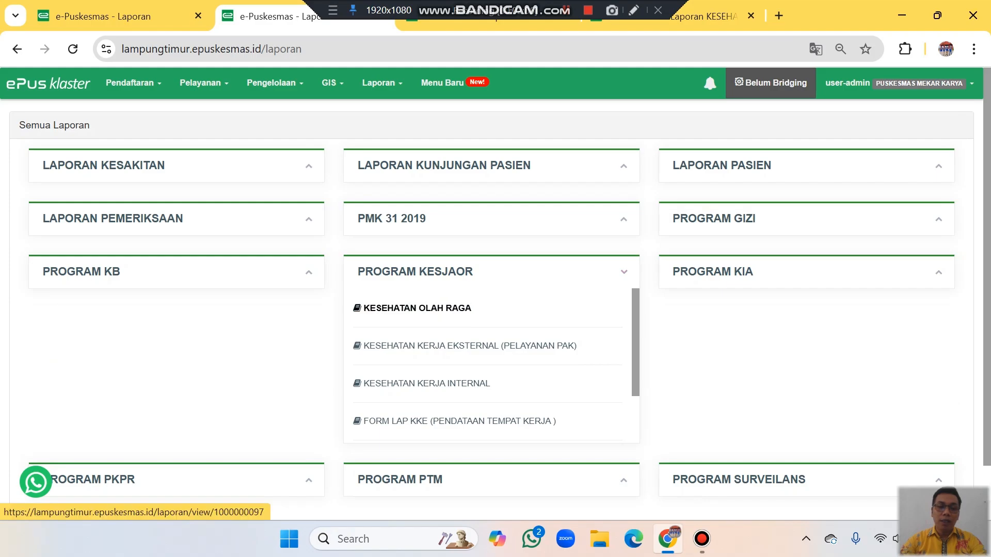
click(417, 308)
scroll(495, 293, down, 2)
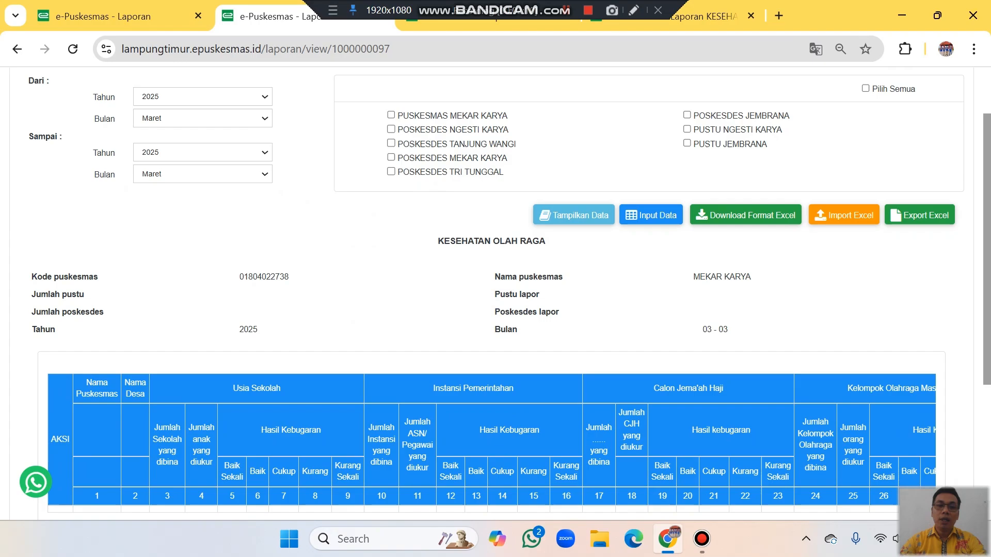
mouse_move(601, 170)
mouse_down()
mouse_move(571, 250)
mouse_move(599, 176)
mouse_up()
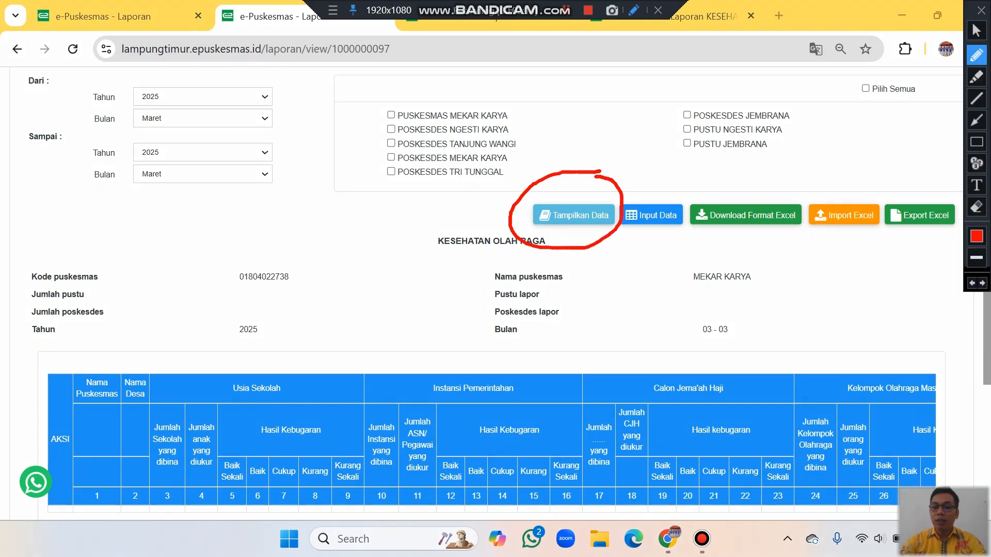
mouse_move(884, 178)
mouse_down()
mouse_move(882, 227)
mouse_move(960, 227)
mouse_move(887, 182)
mouse_up()
click(981, 10)
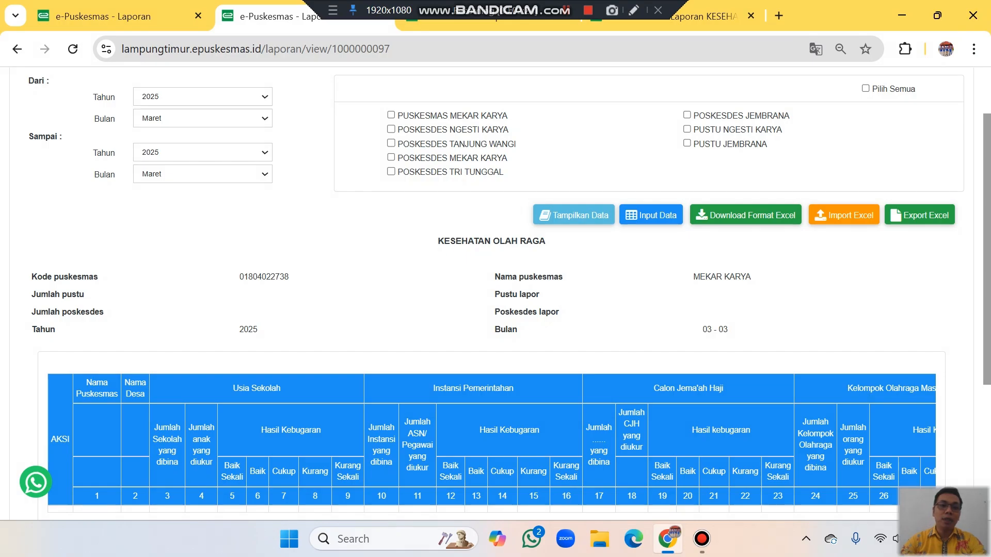
click(633, 9)
drag(262, 123, 344, 95)
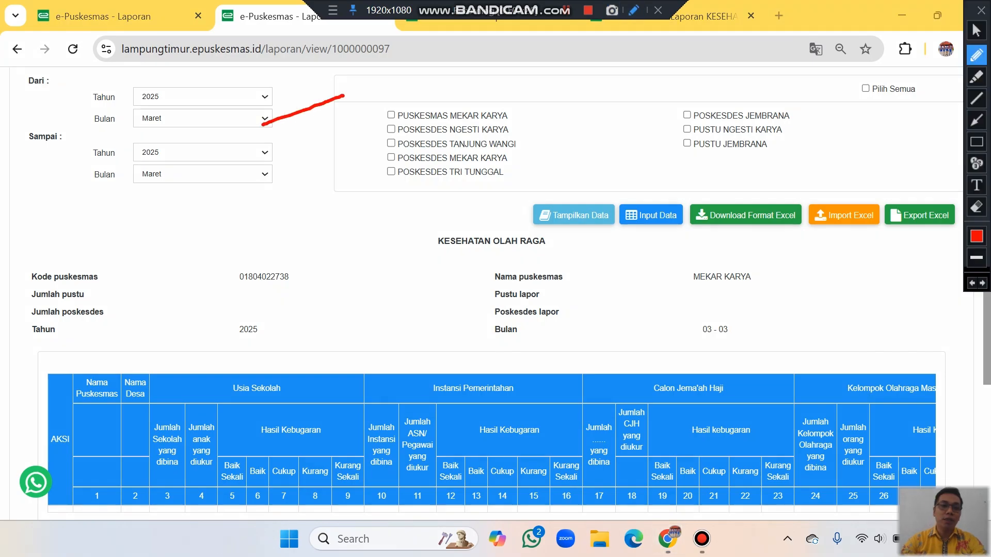
mouse_move(279, 102)
mouse_down()
mouse_move(273, 127)
mouse_move(274, 102)
mouse_up()
mouse_move(313, 154)
mouse_down()
mouse_move(281, 181)
mouse_move(286, 193)
mouse_up()
click(981, 10)
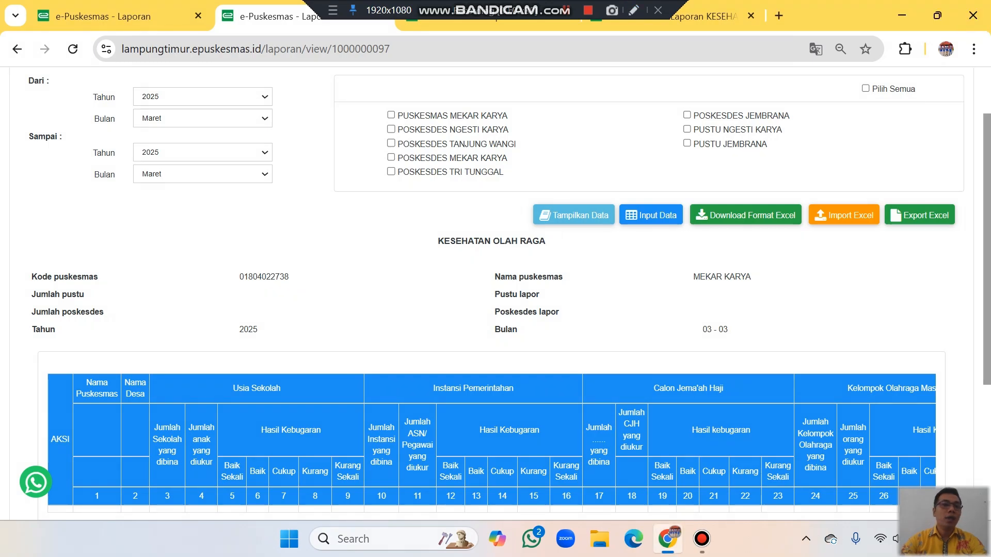
Set both the start and end month of the KESEHATAN OLAH RAGA report to Januari and display the 2025 data
click(207, 118)
click(155, 137)
click(207, 174)
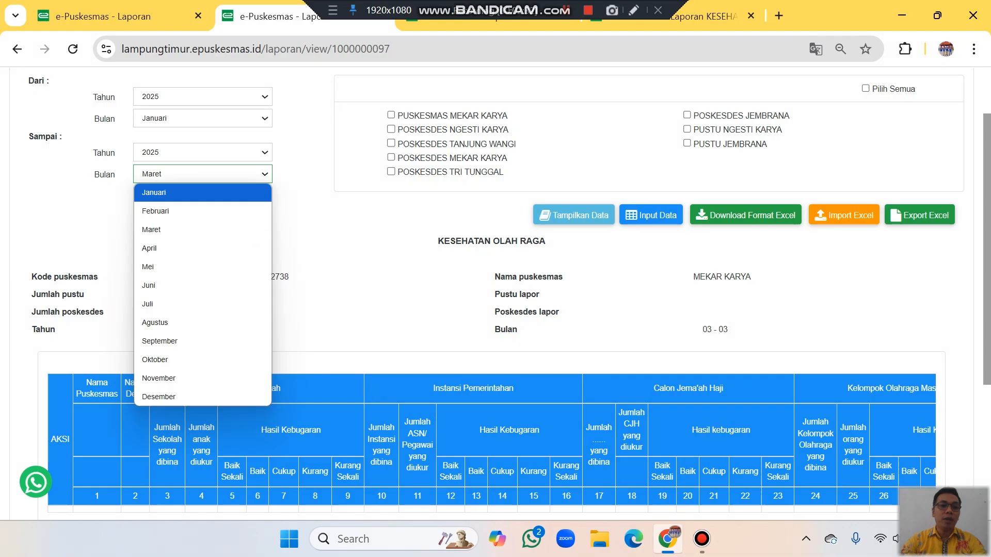
click(154, 192)
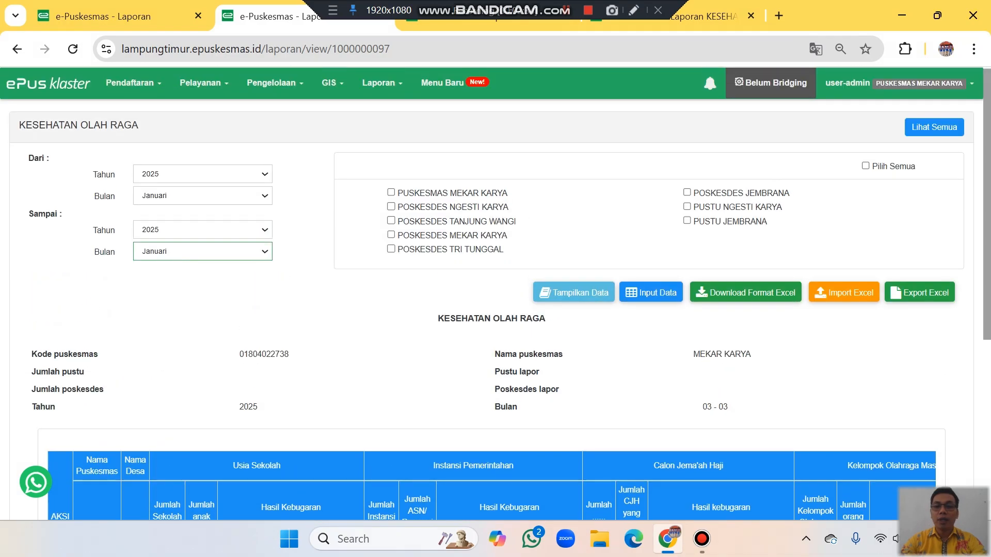
scroll(496, 310, up, 2)
click(573, 292)
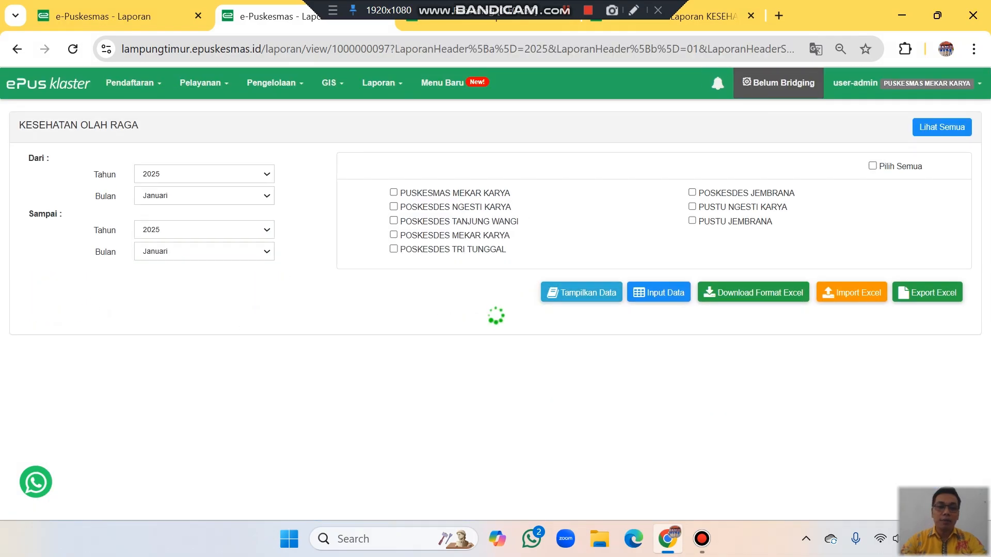
scroll(495, 293, down, 7)
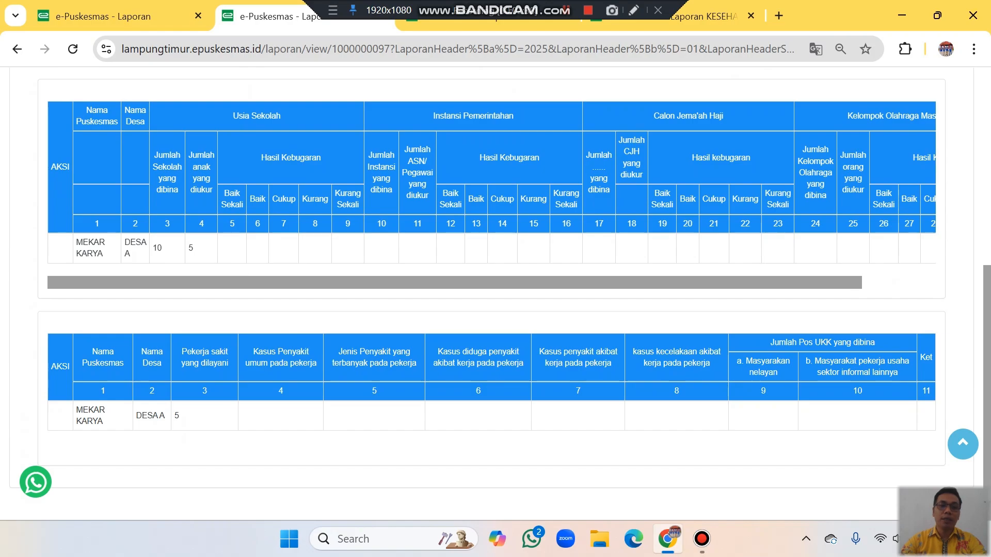
scroll(496, 289, up, 2)
click(633, 10)
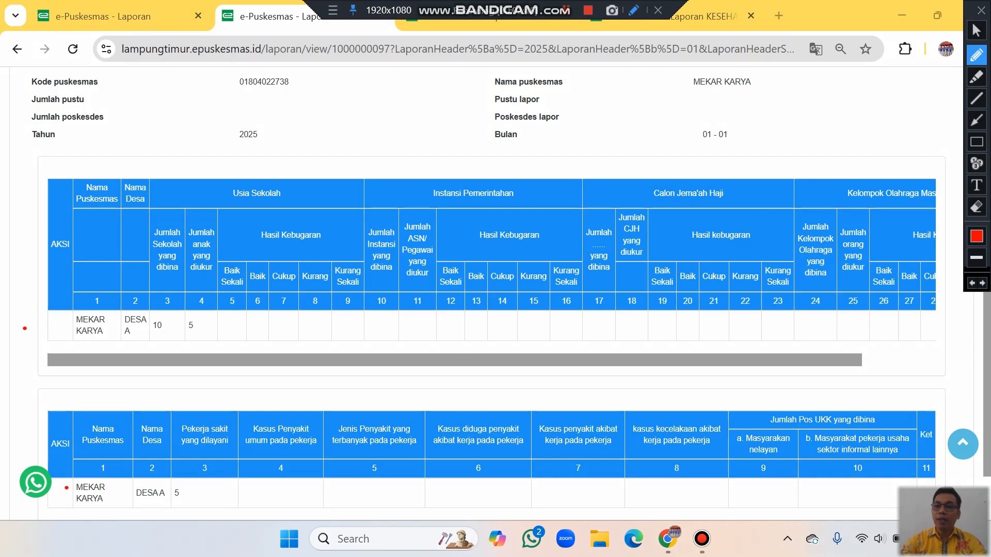
click(981, 10)
scroll(495, 248, up, 1)
scroll(495, 289, up, 4)
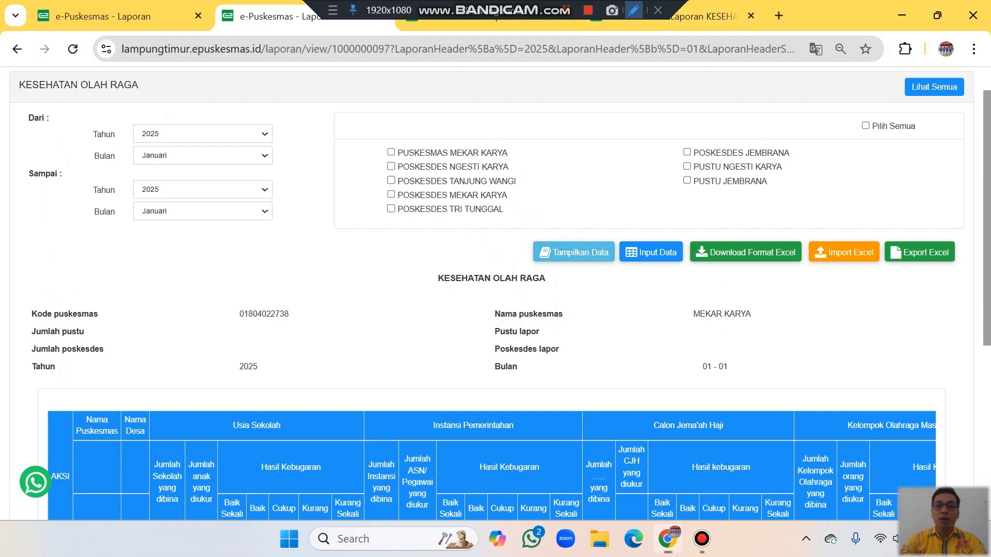
click(634, 10)
mouse_move(833, 168)
mouse_down()
mouse_move(905, 222)
mouse_move(885, 248)
mouse_up()
click(981, 11)
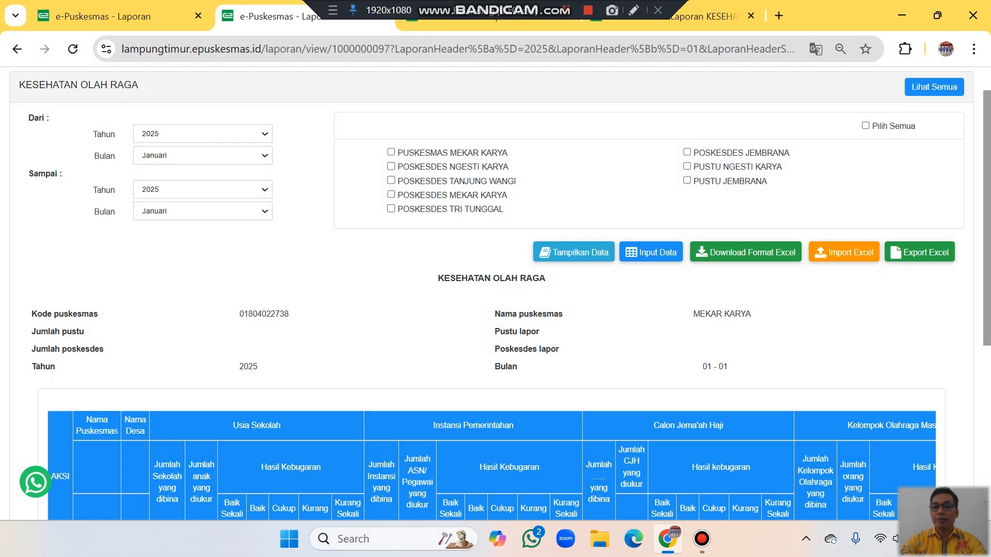
Export the KESEHATAN OLAH RAGA report to Excel, saving it in Videos > AnyDesk as "KESEHATAN OLAH RAGA JANUARI 2025"
click(919, 252)
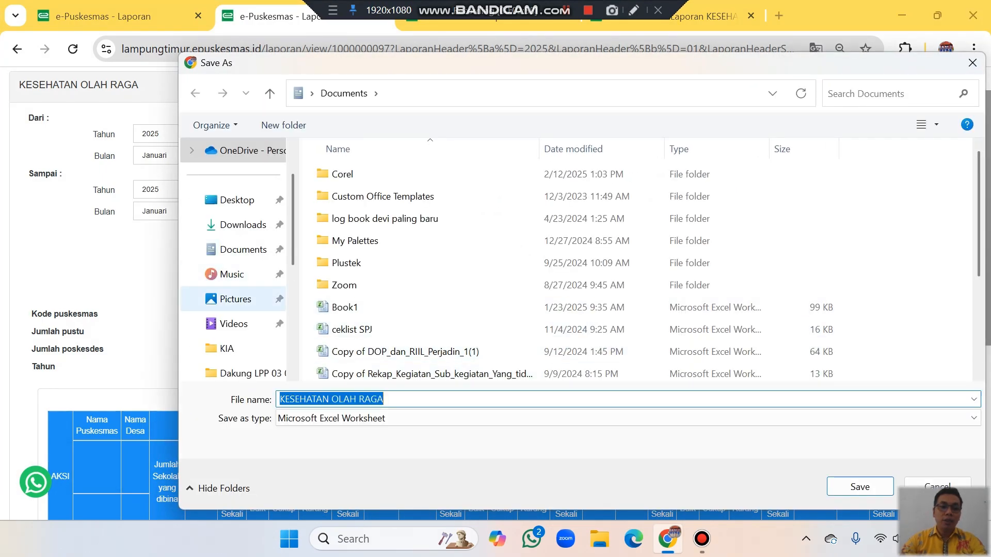
click(234, 324)
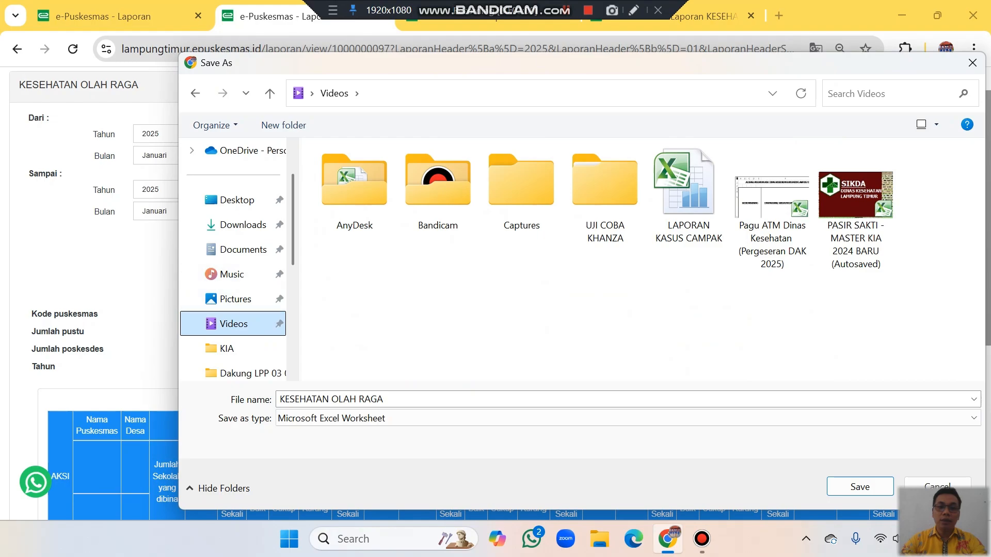
double_click(354, 188)
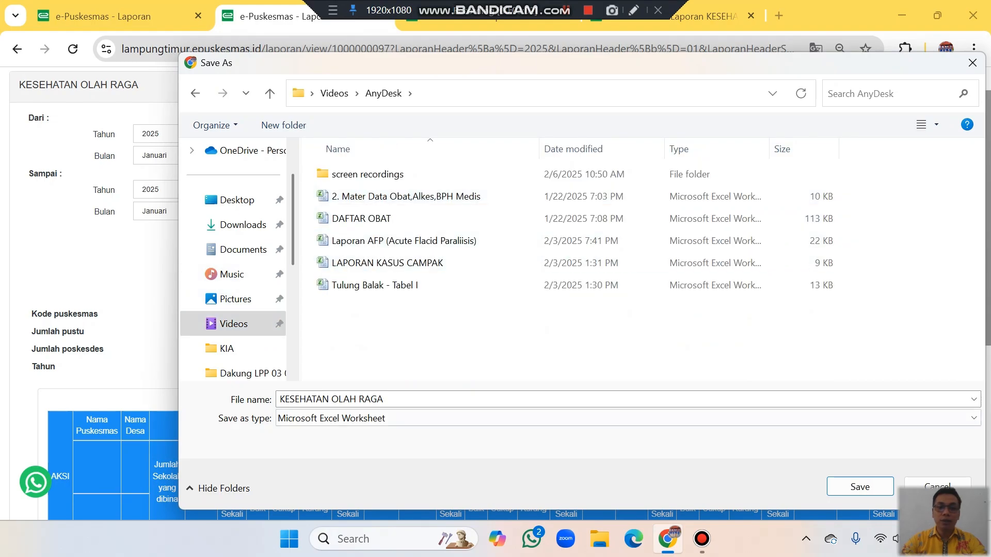
click(408, 399)
click(408, 400)
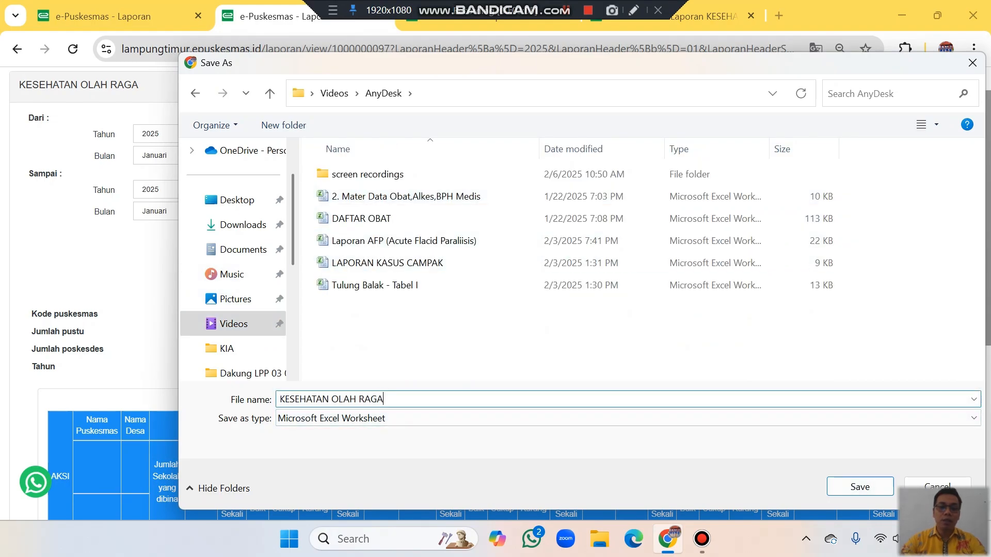
text(JANUARI )
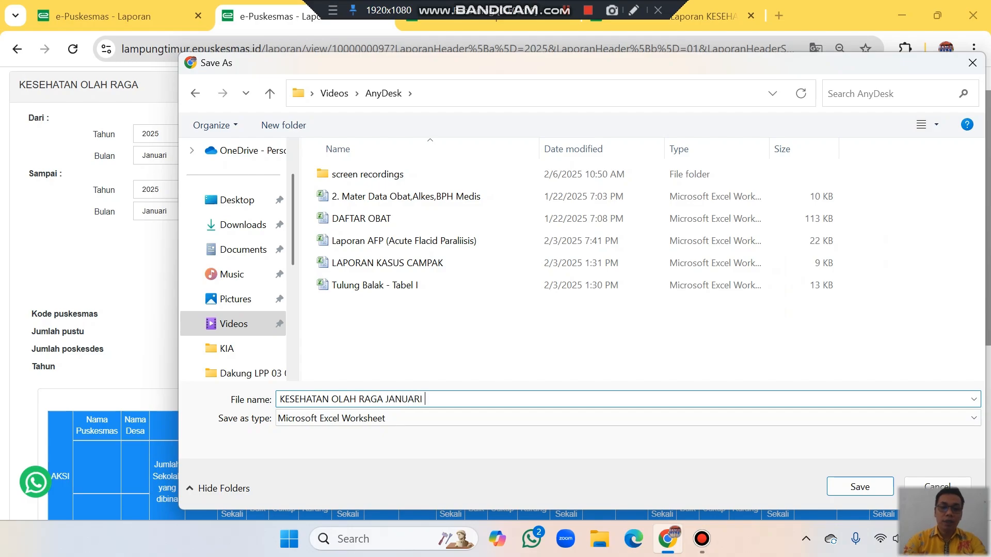
text(2025)
key(Return)
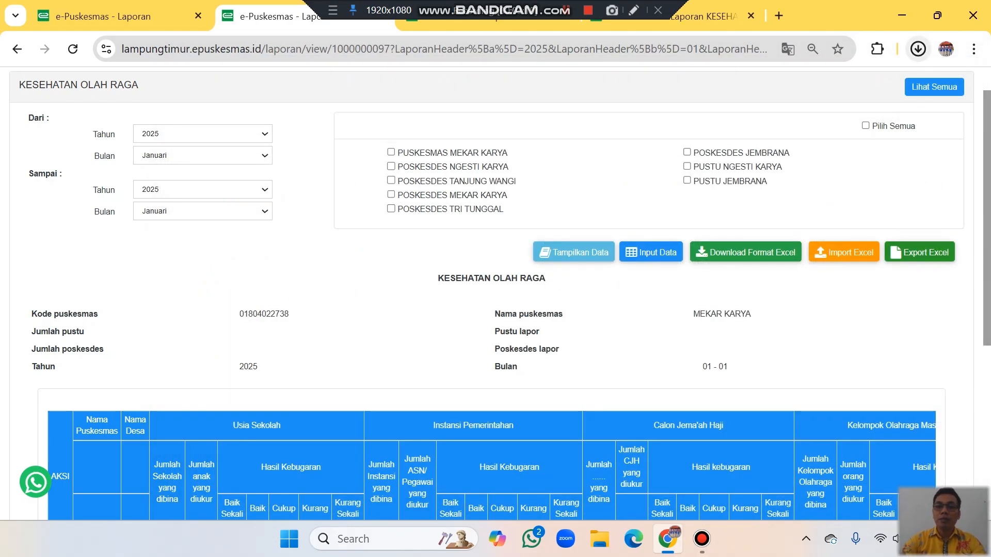
Open the downloaded KESEHATAN OLAH RAGA JANUARI 2025 workbook in Excel with editing enabled, review its header and both tables, and close it
click(918, 49)
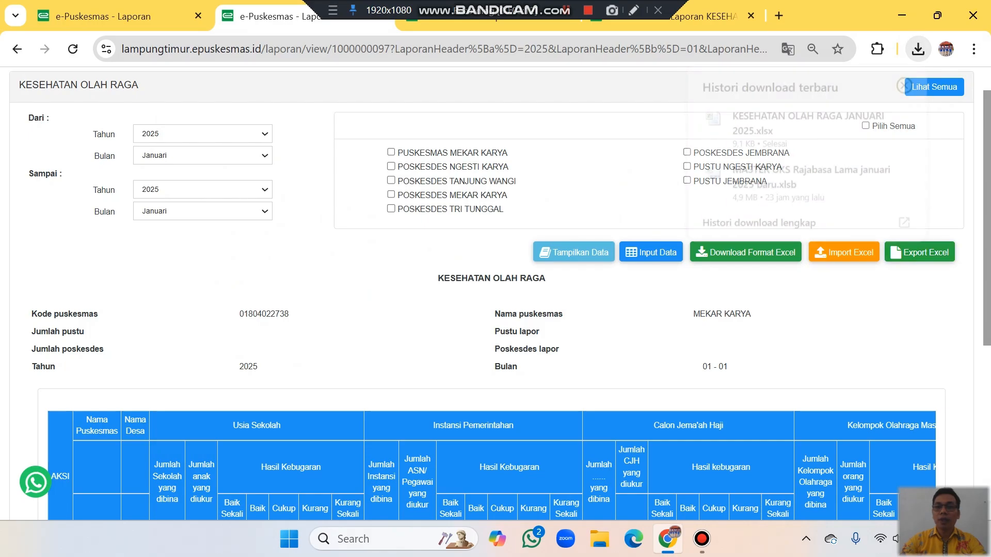
click(784, 128)
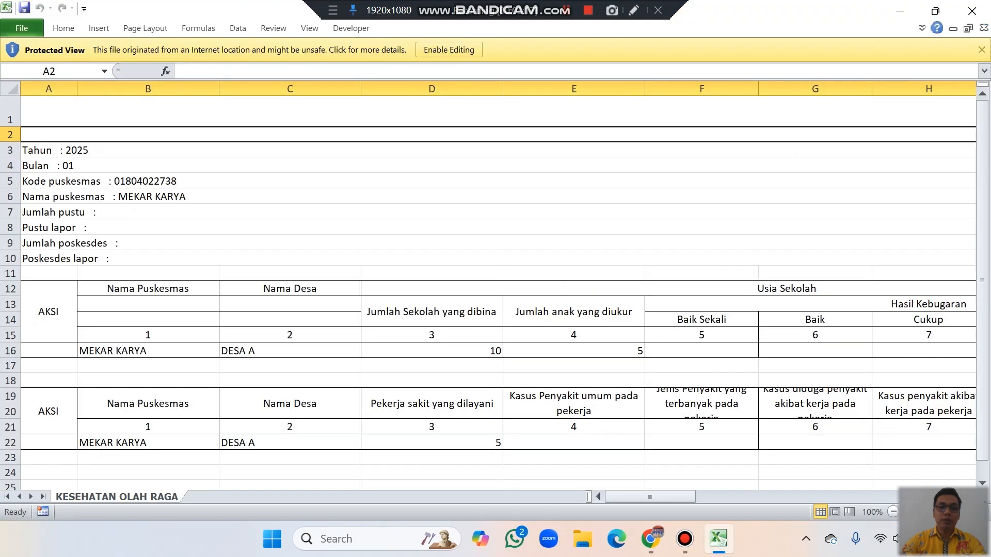
click(448, 49)
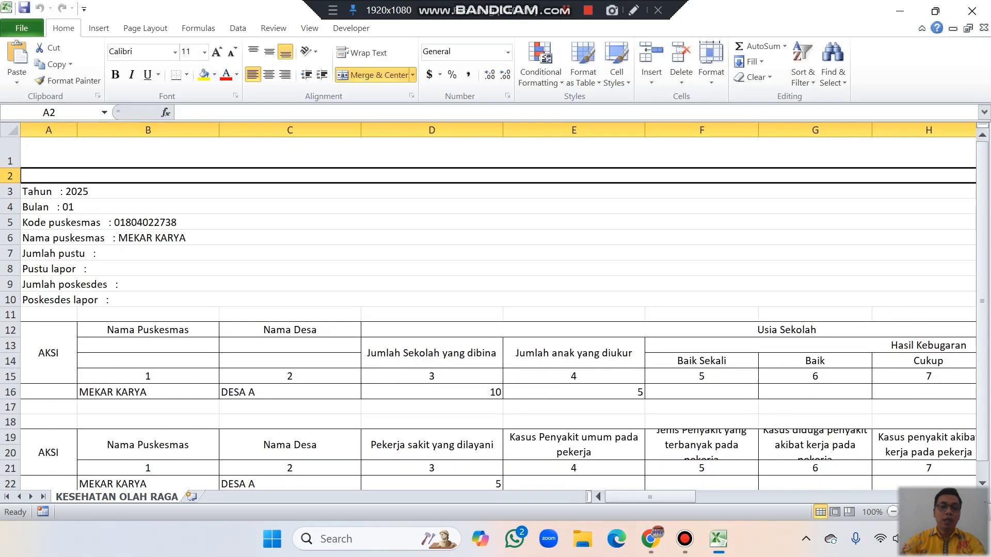
click(433, 238)
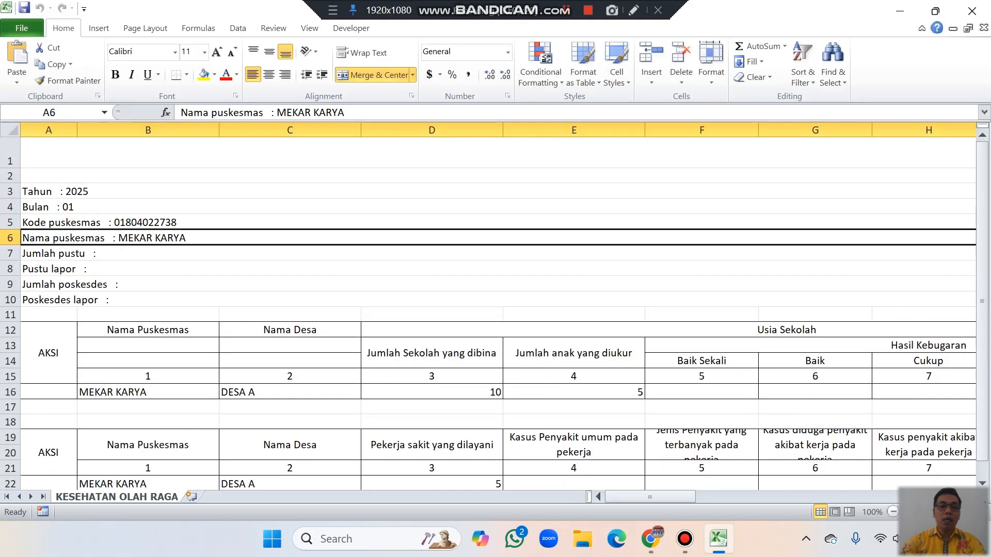
scroll(433, 238, down, 1)
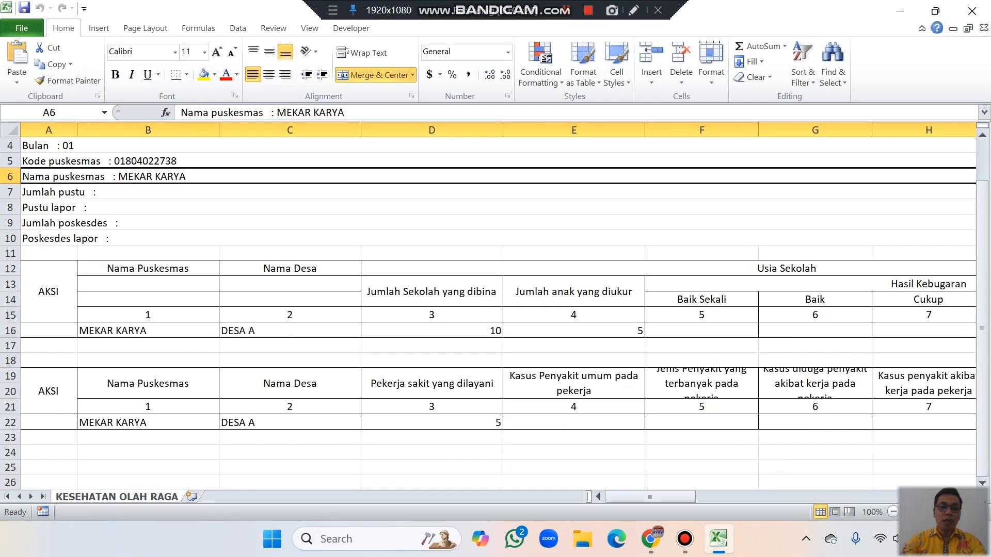
scroll(488, 309, down, 2)
scroll(488, 309, up, 4)
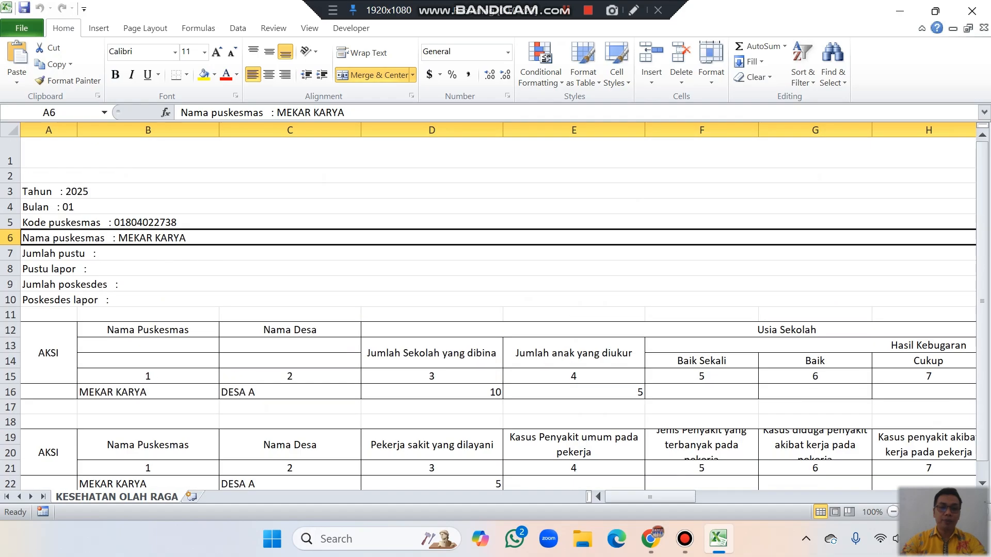
click(972, 11)
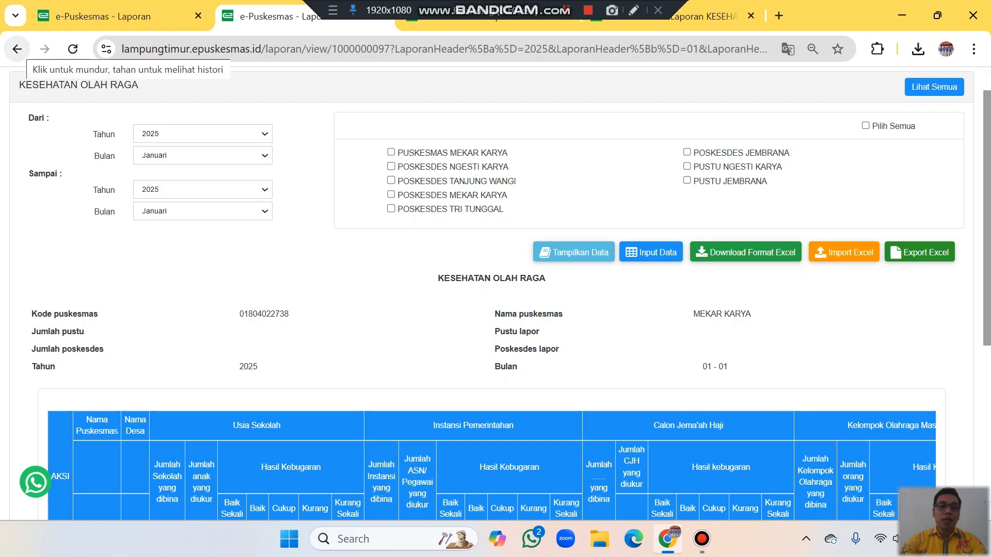
scroll(495, 293, up, 1)
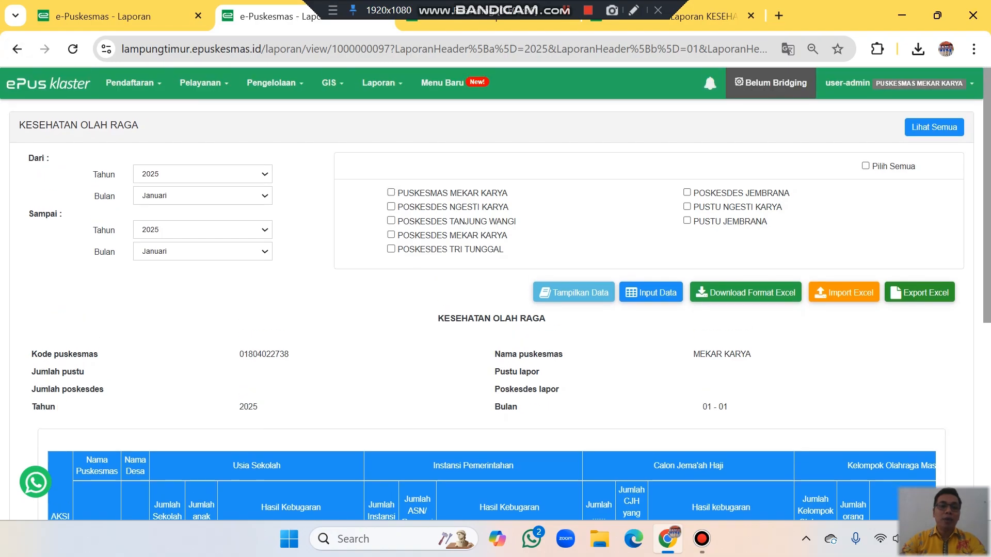